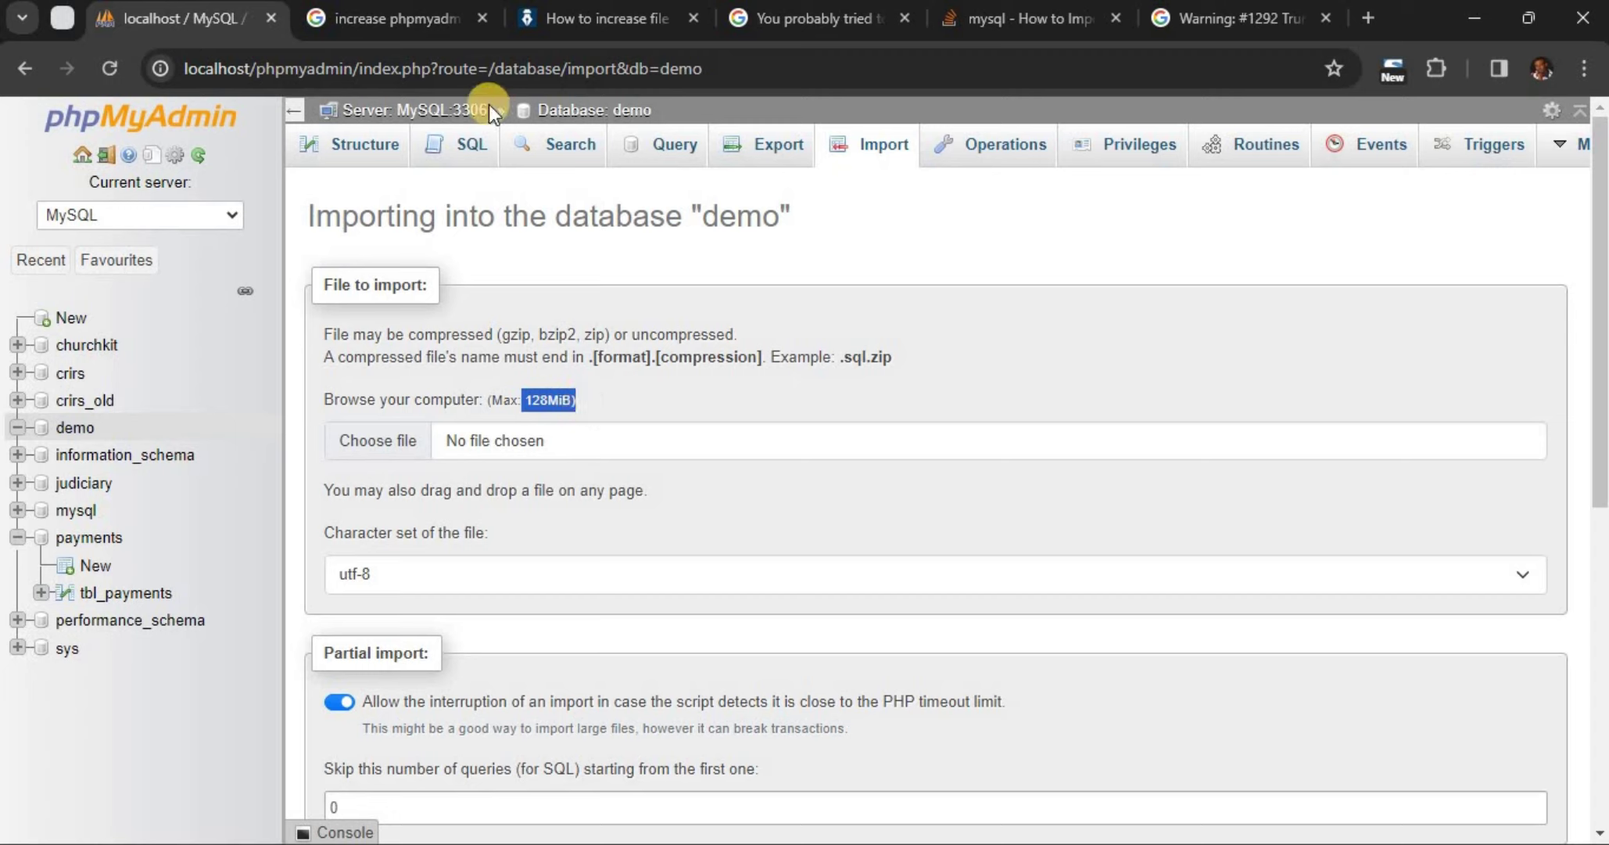
- Review the Google results and the blog article on increasing the phpMyAdmin import size in WAMP Server
click(406, 18)
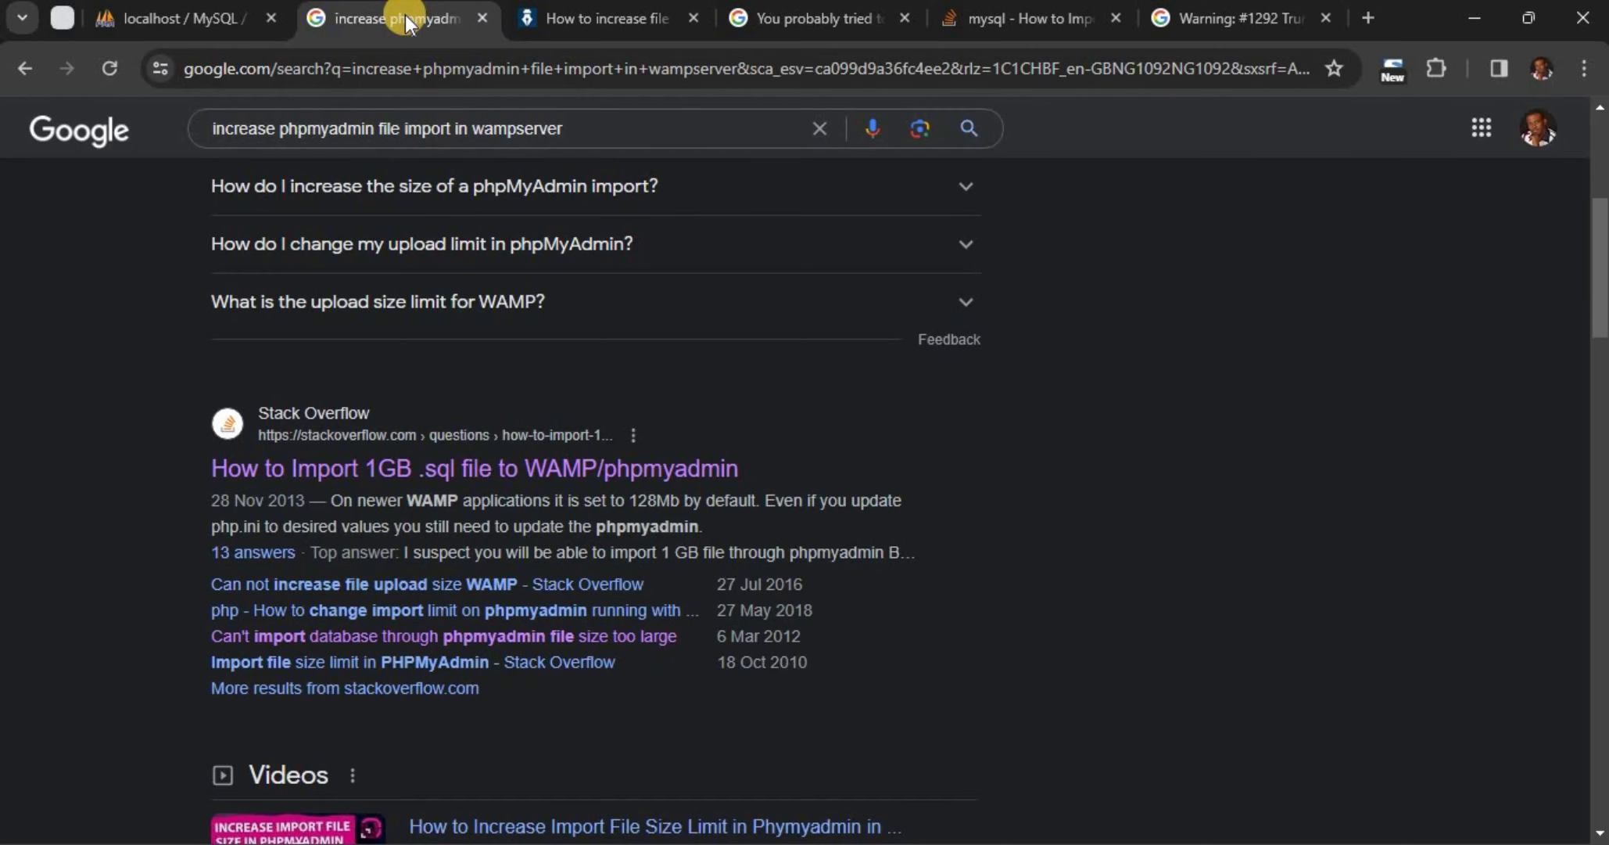
click(173, 22)
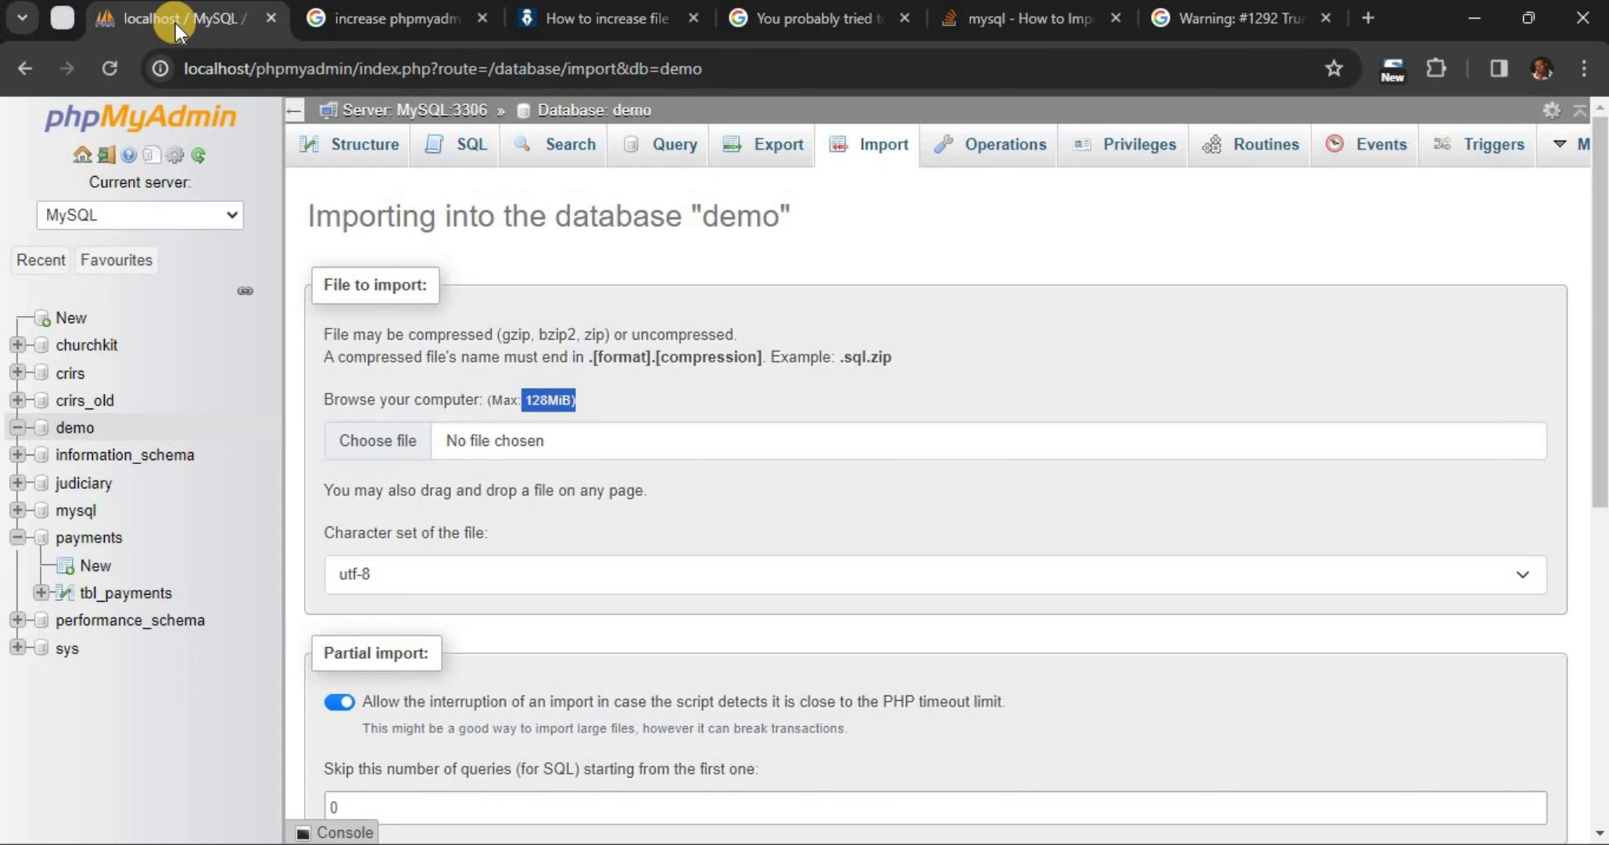
click(391, 19)
click(577, 26)
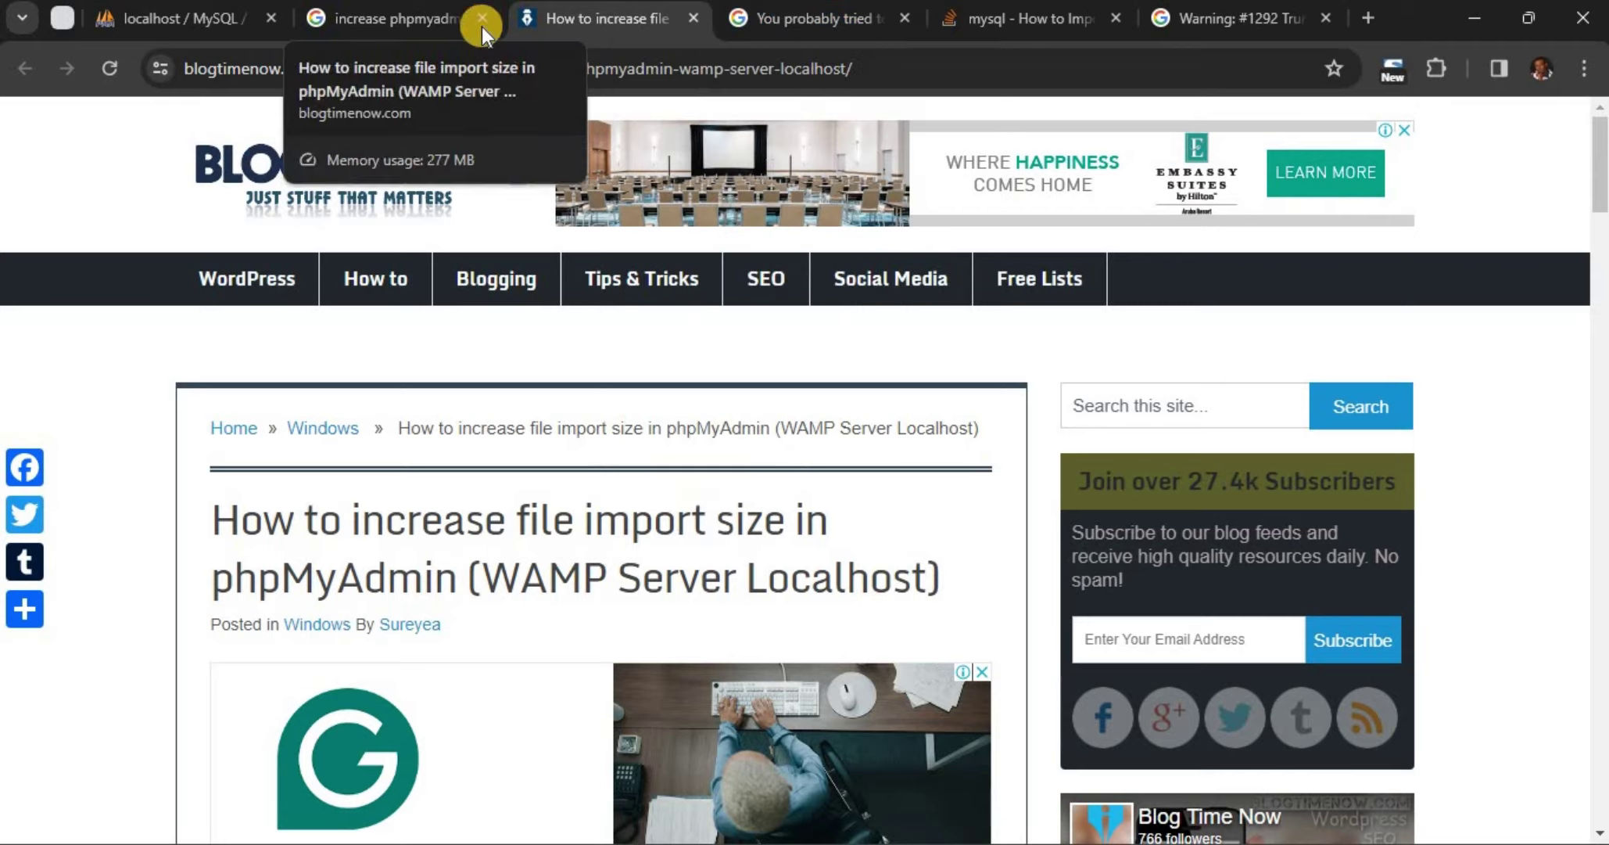
click(406, 17)
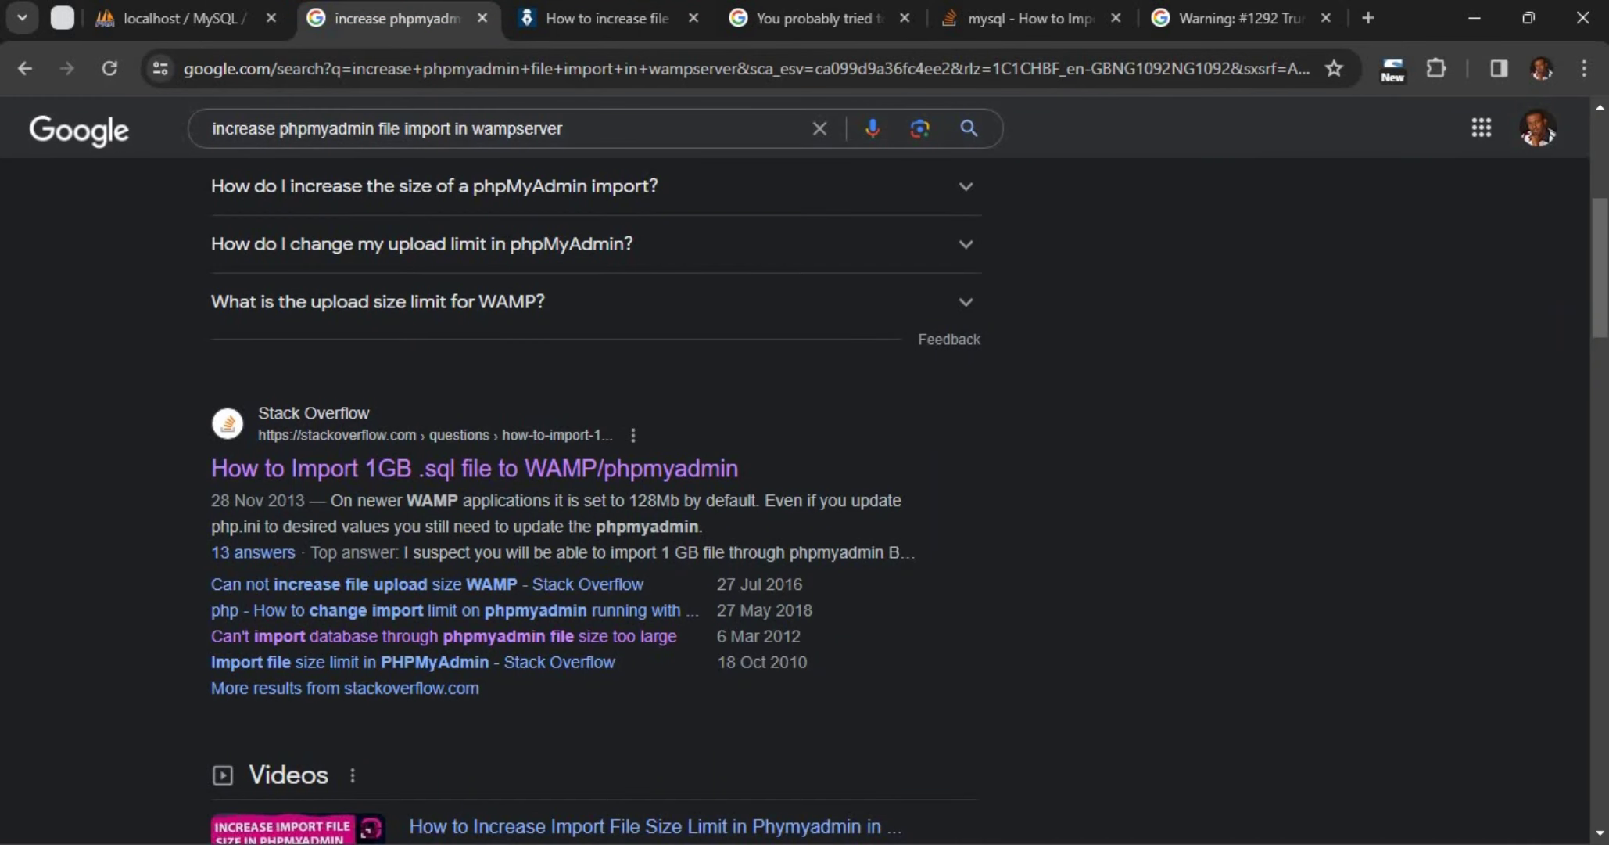
- Examine WampServer's PHP settings for execution time, input time, input variables, memory limit, post size and upload file size
click(1251, 840)
click(1238, 749)
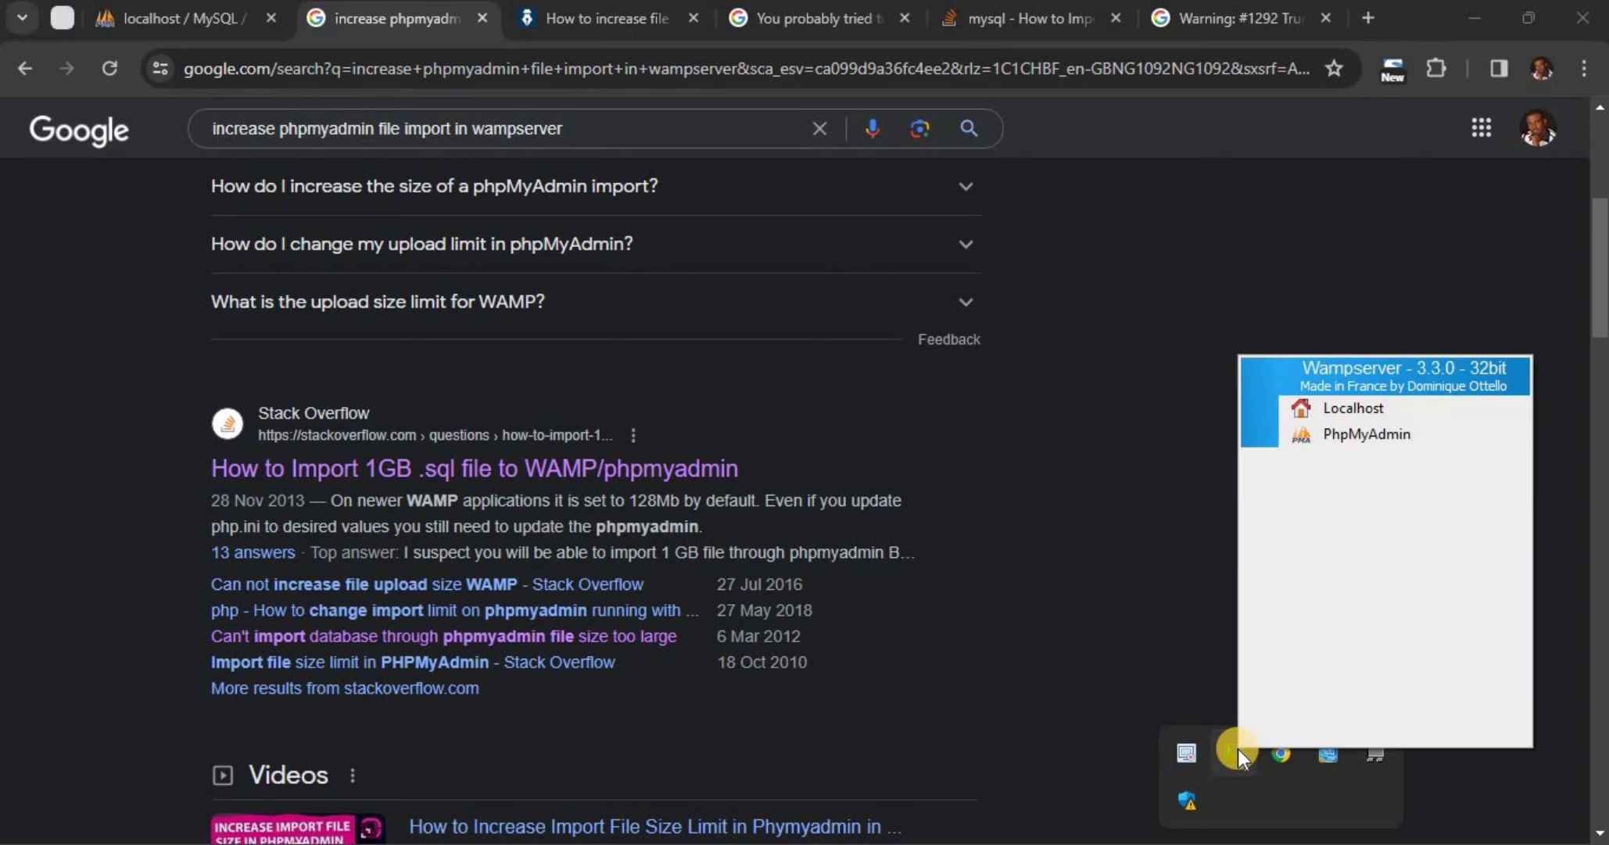
mouse_move(1338, 523)
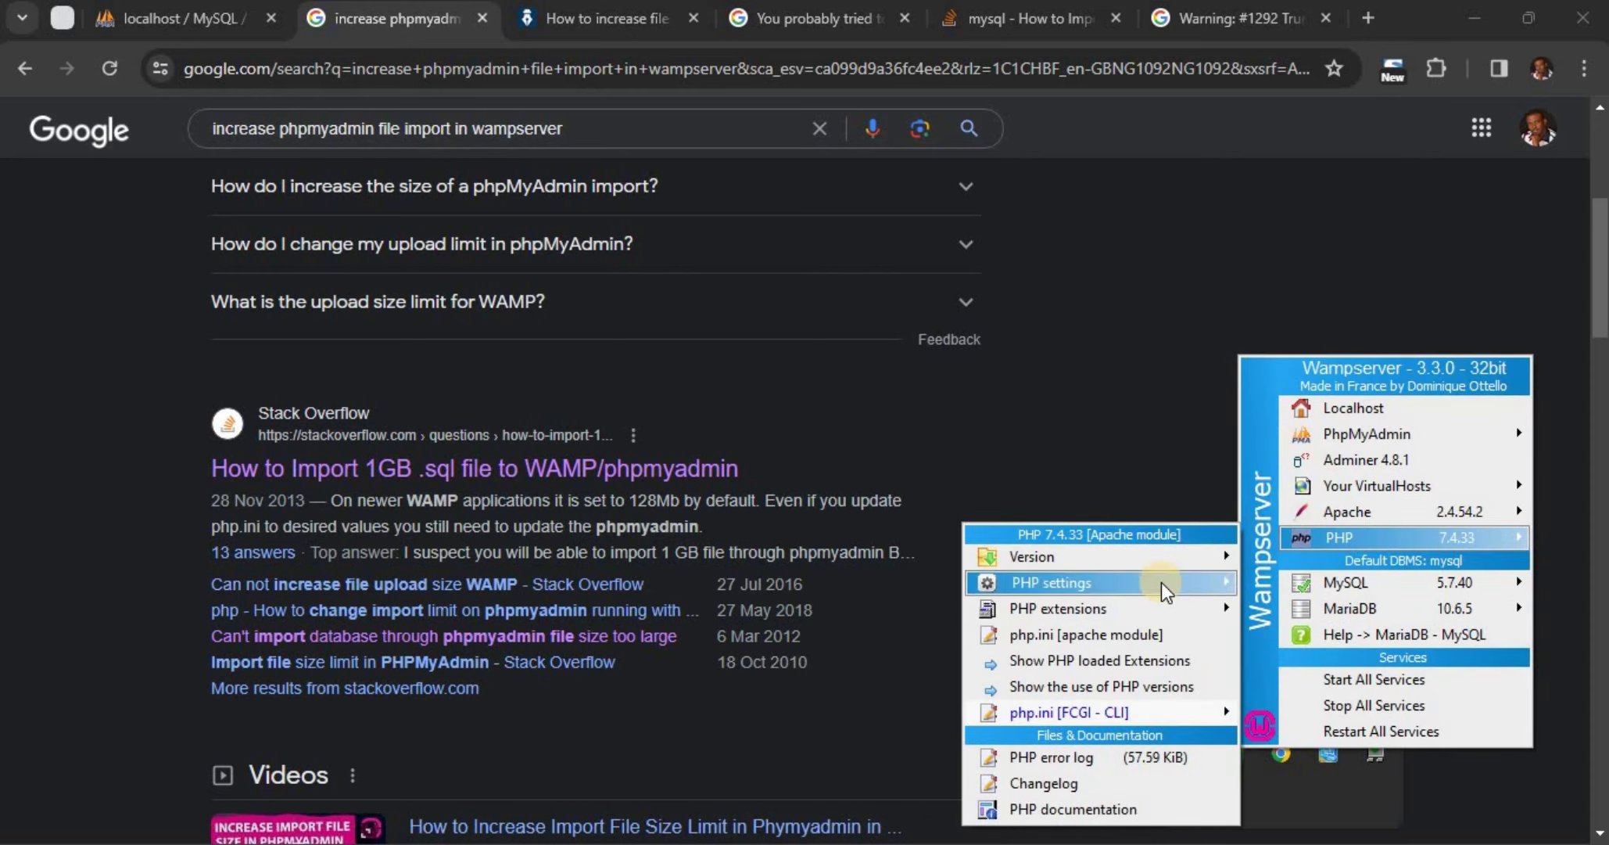
mouse_move(1165, 592)
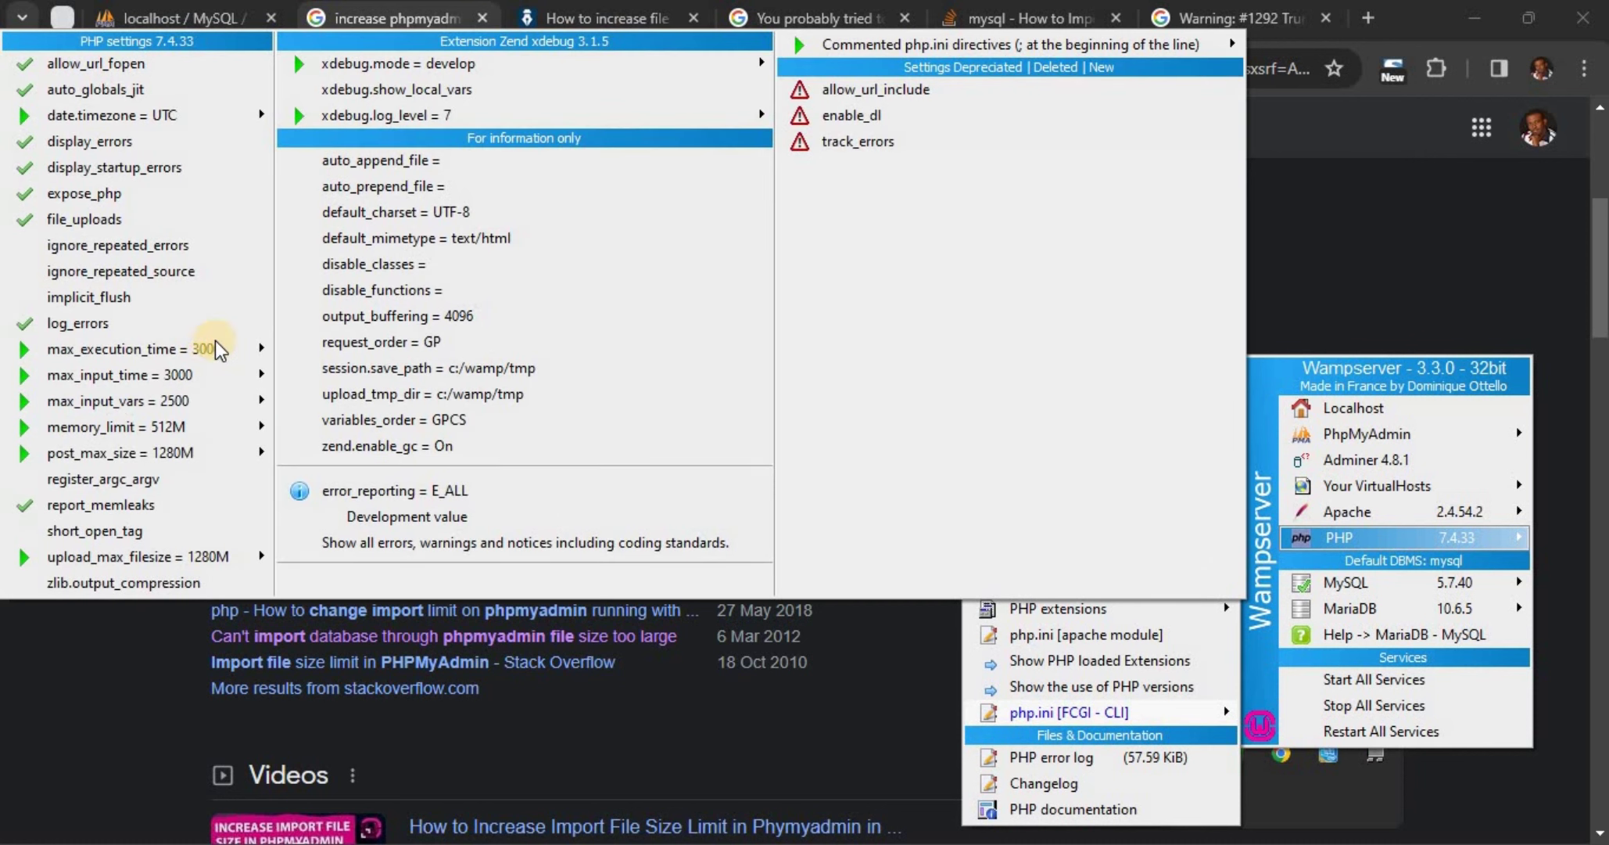
mouse_move(237, 349)
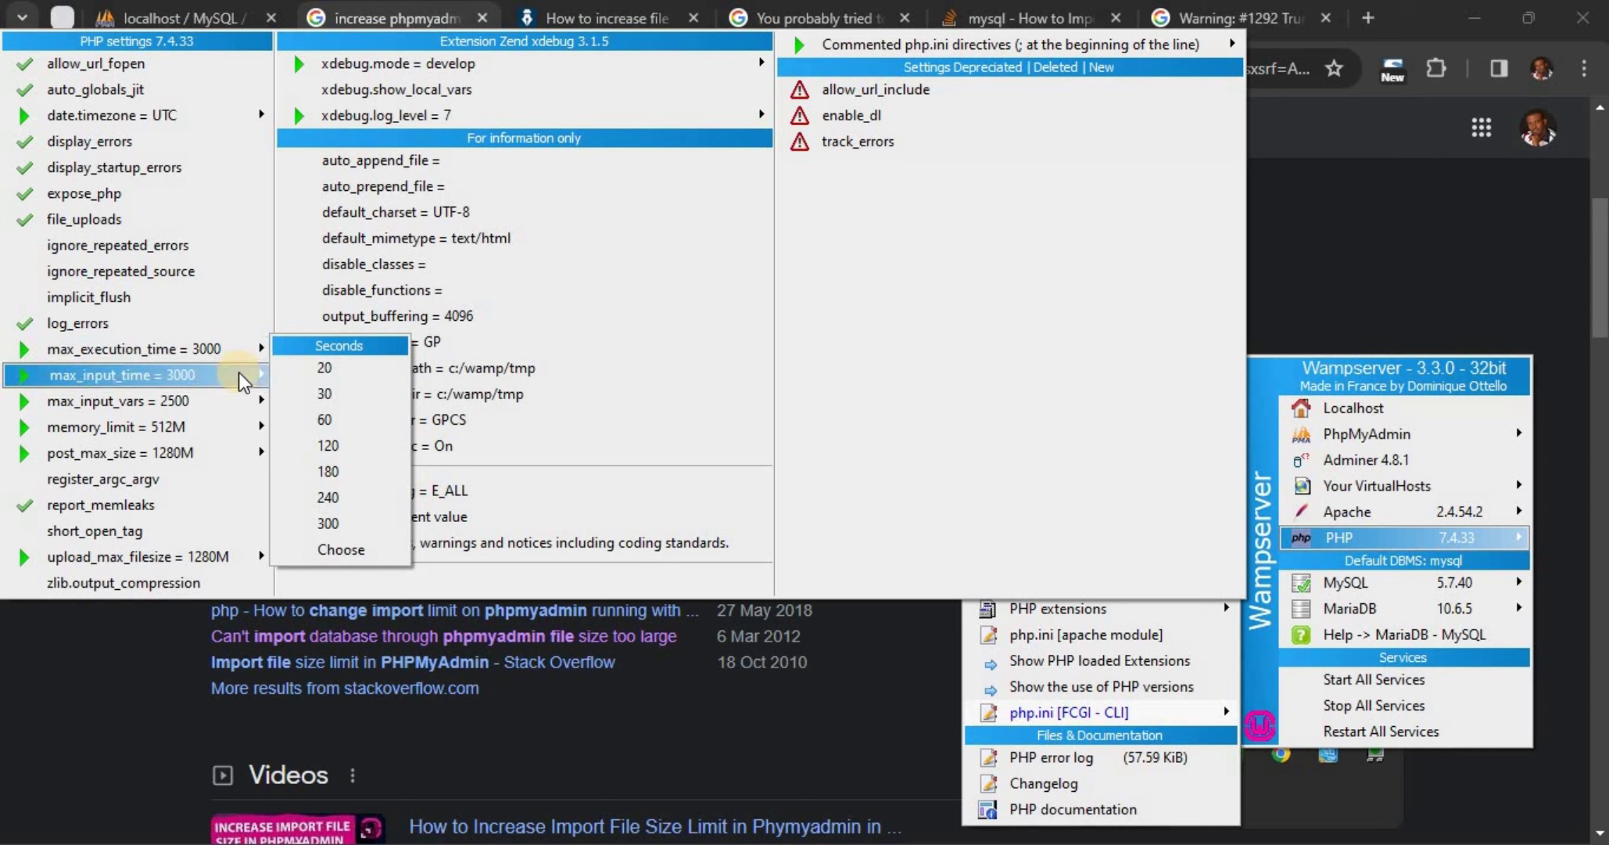
mouse_move(241, 383)
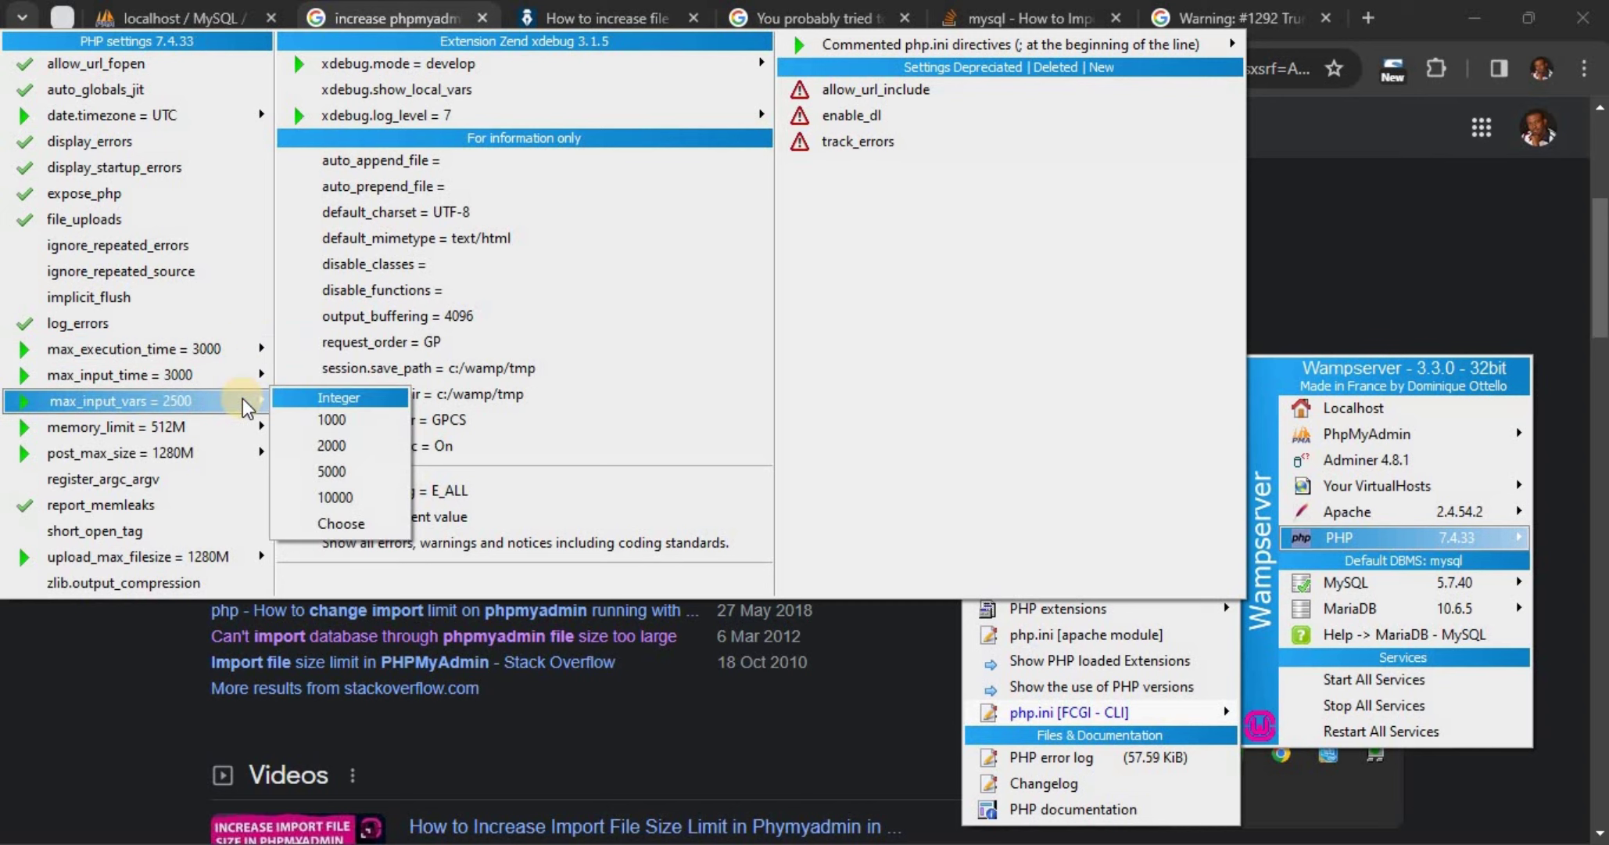
mouse_move(242, 430)
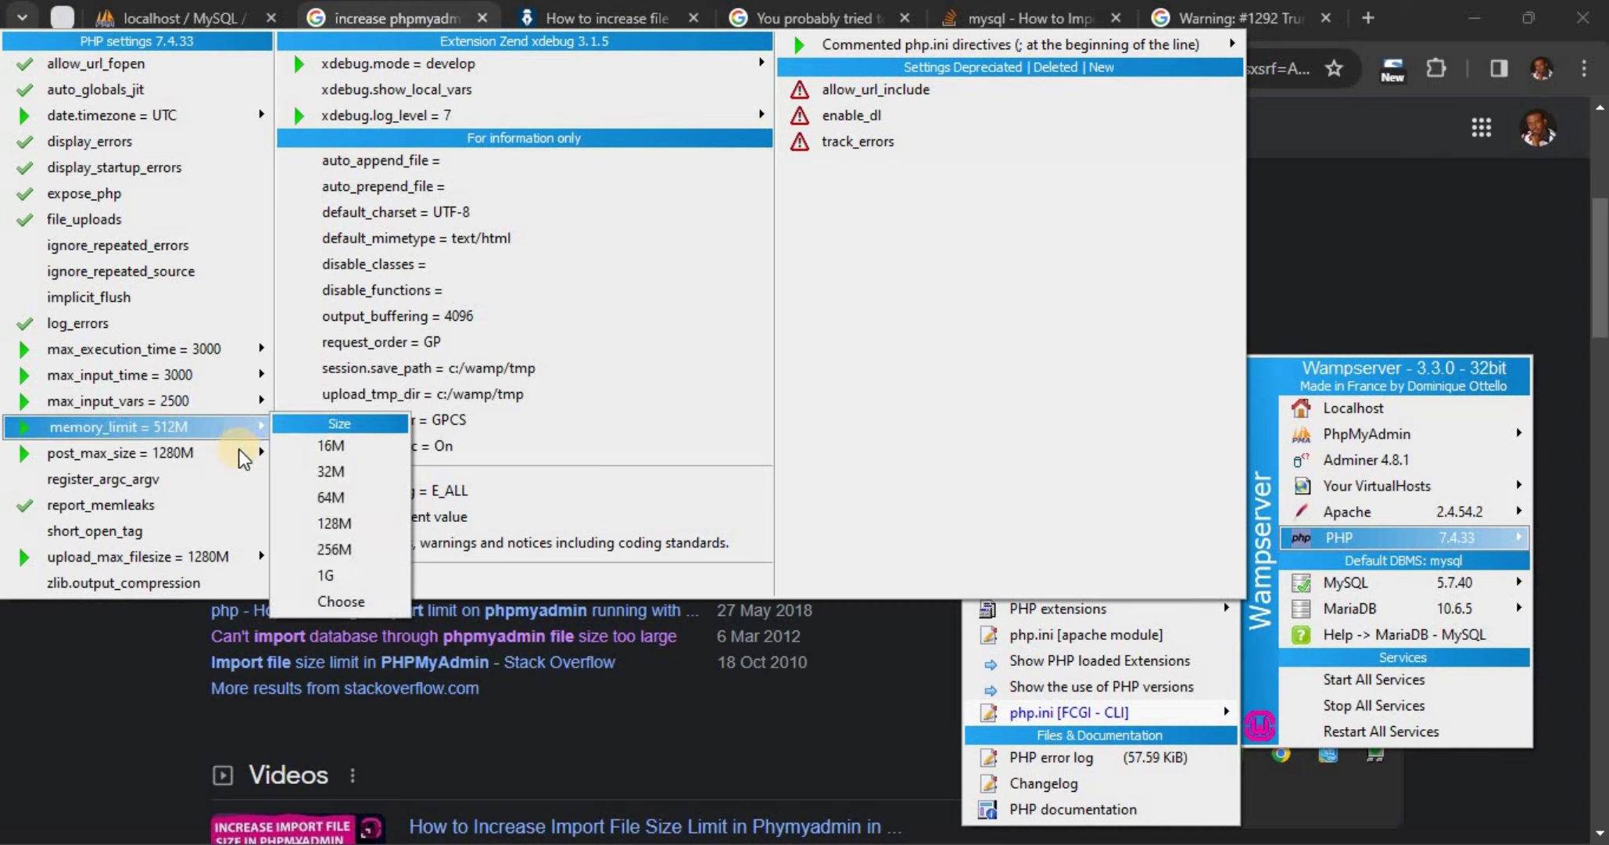
mouse_move(239, 469)
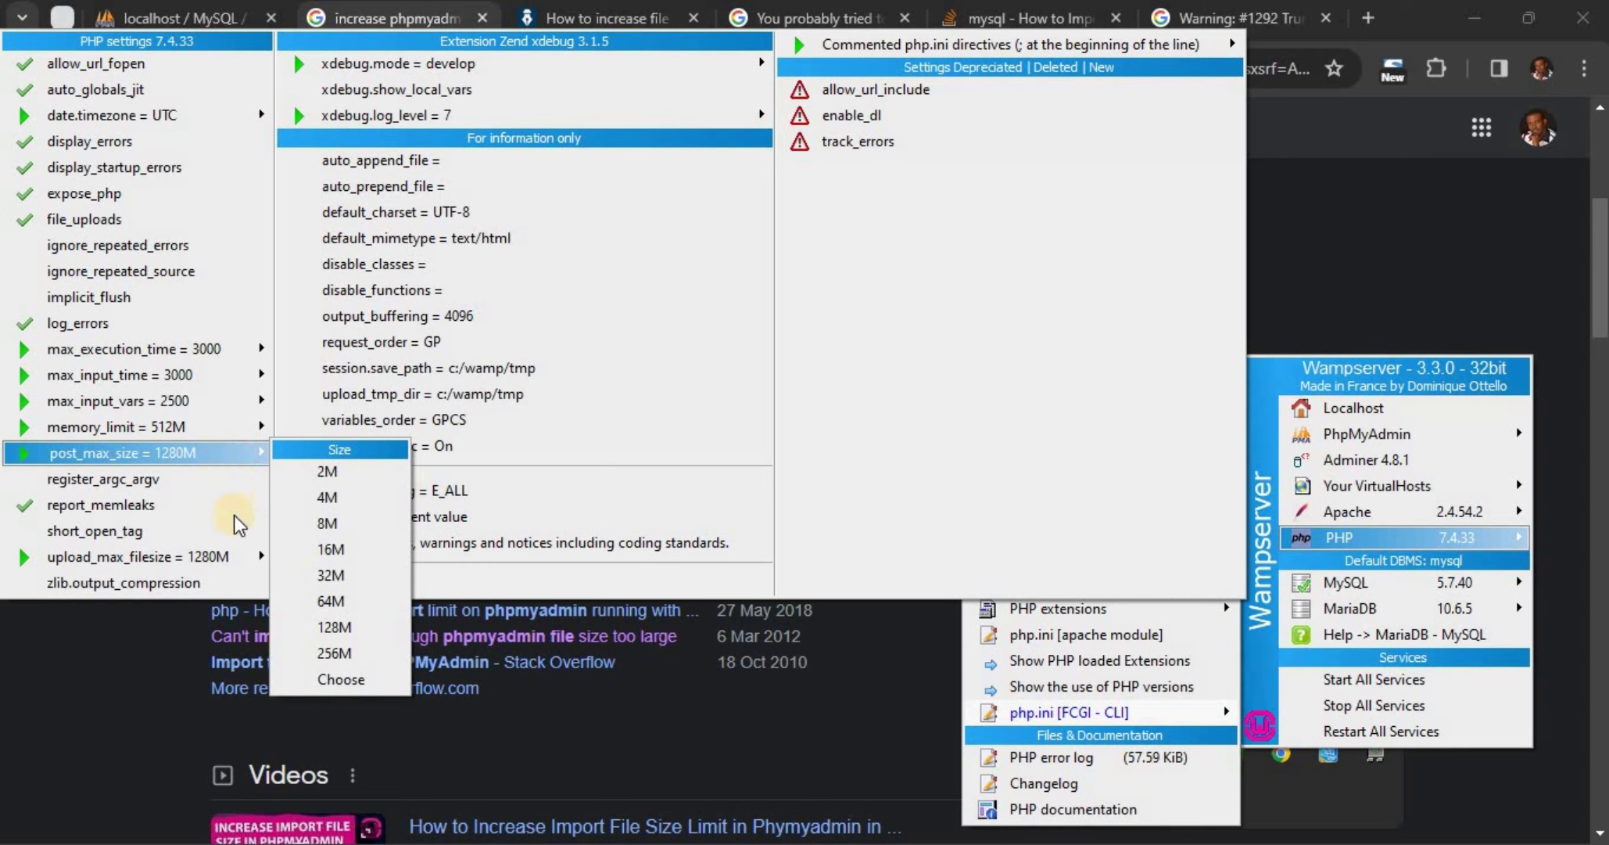
mouse_move(243, 557)
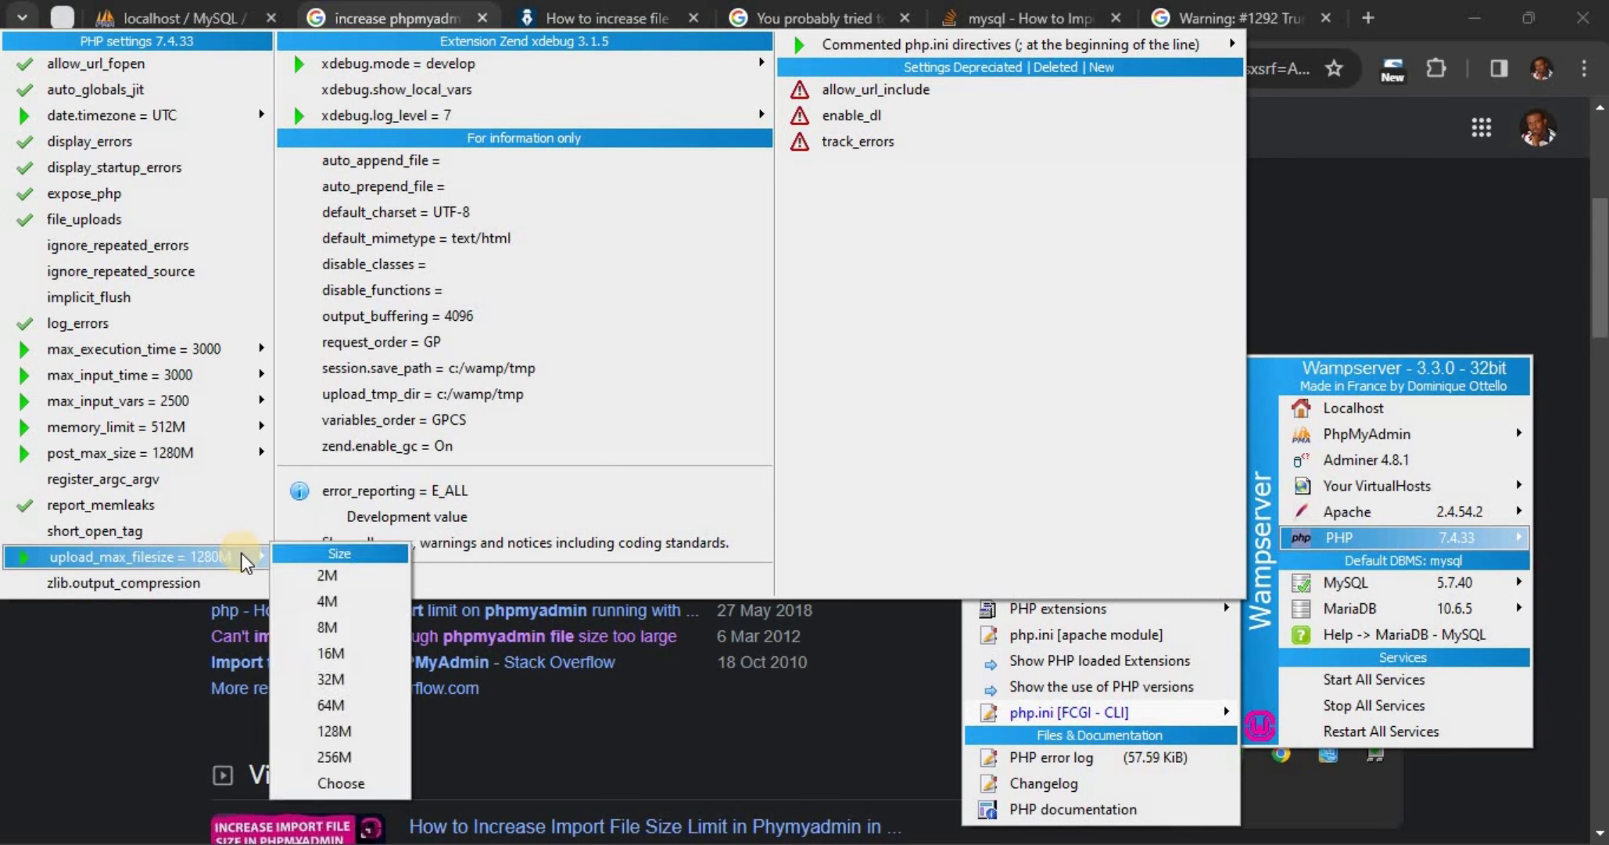
click(178, 652)
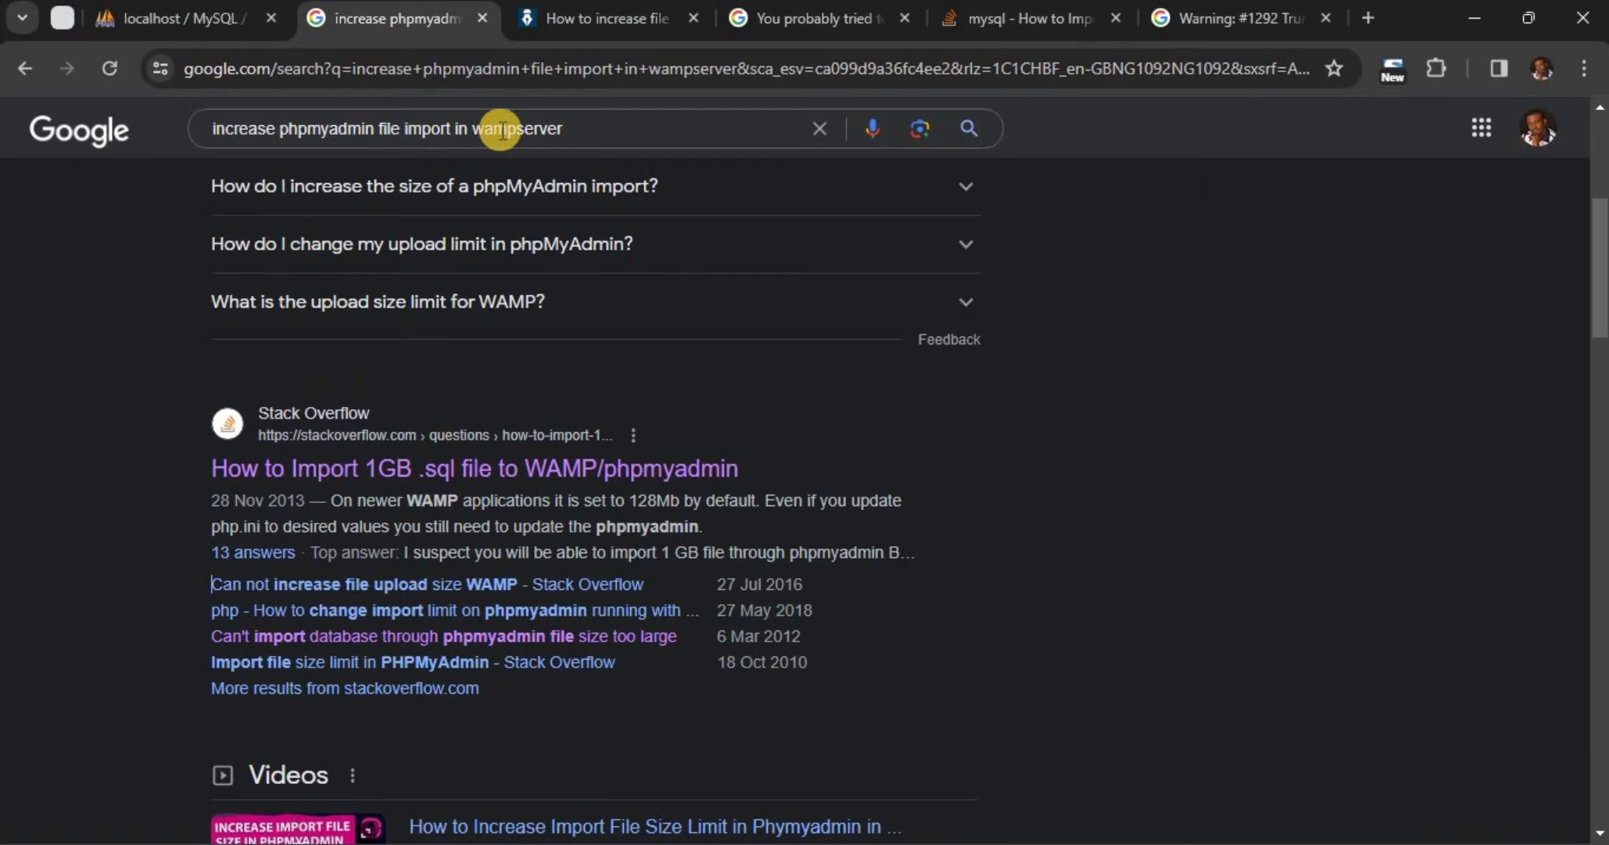
- Try to import tbl_payments.sql from the DB for New Web Server folder into the demo database in phpMyAdmin
click(210, 20)
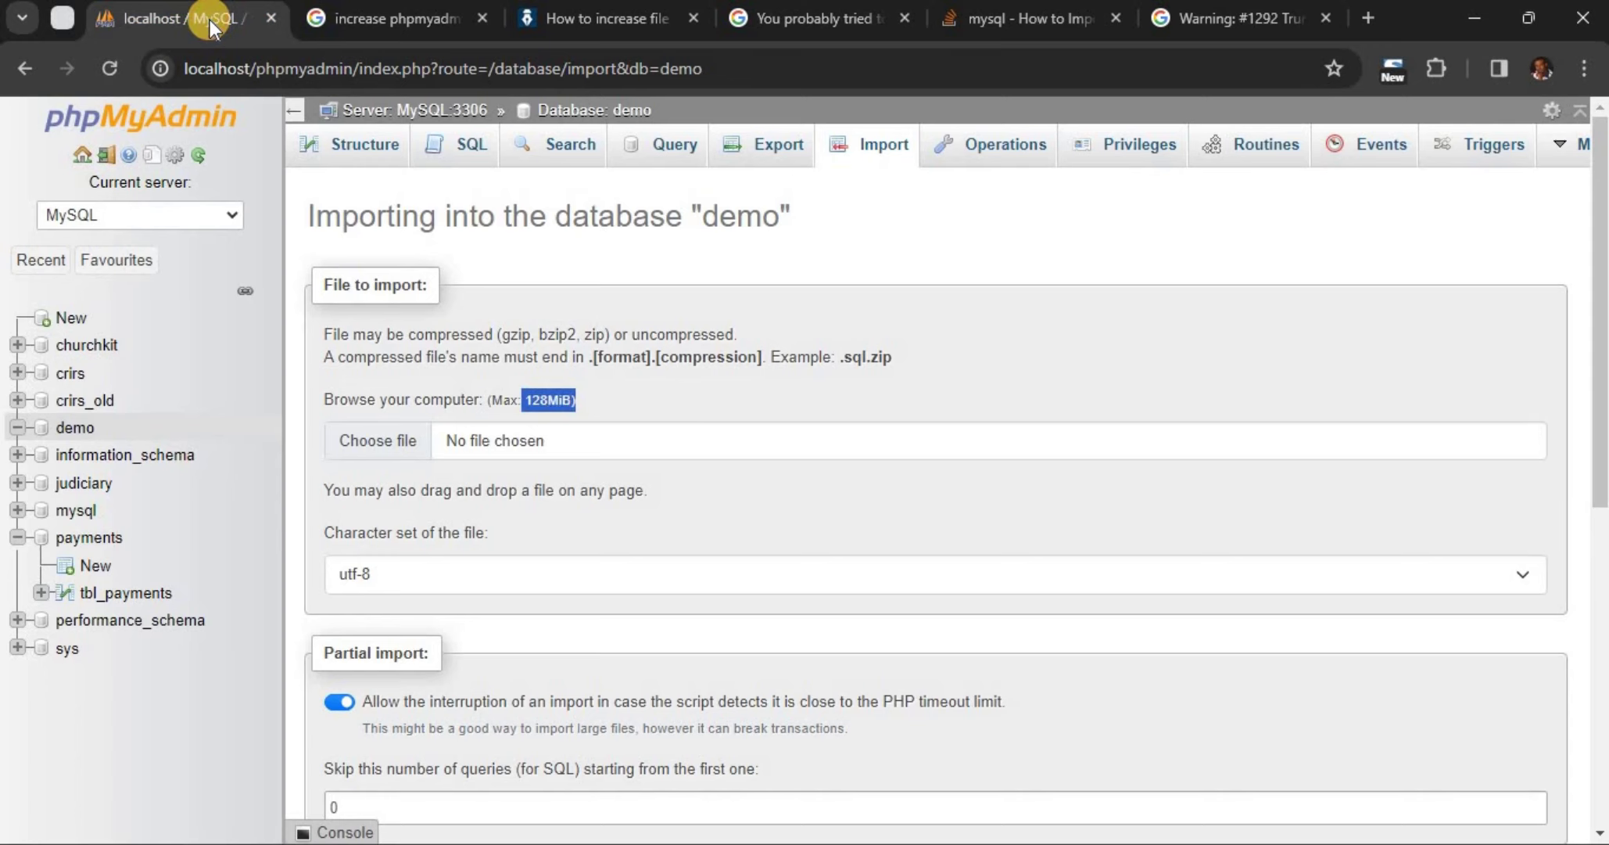
click(636, 442)
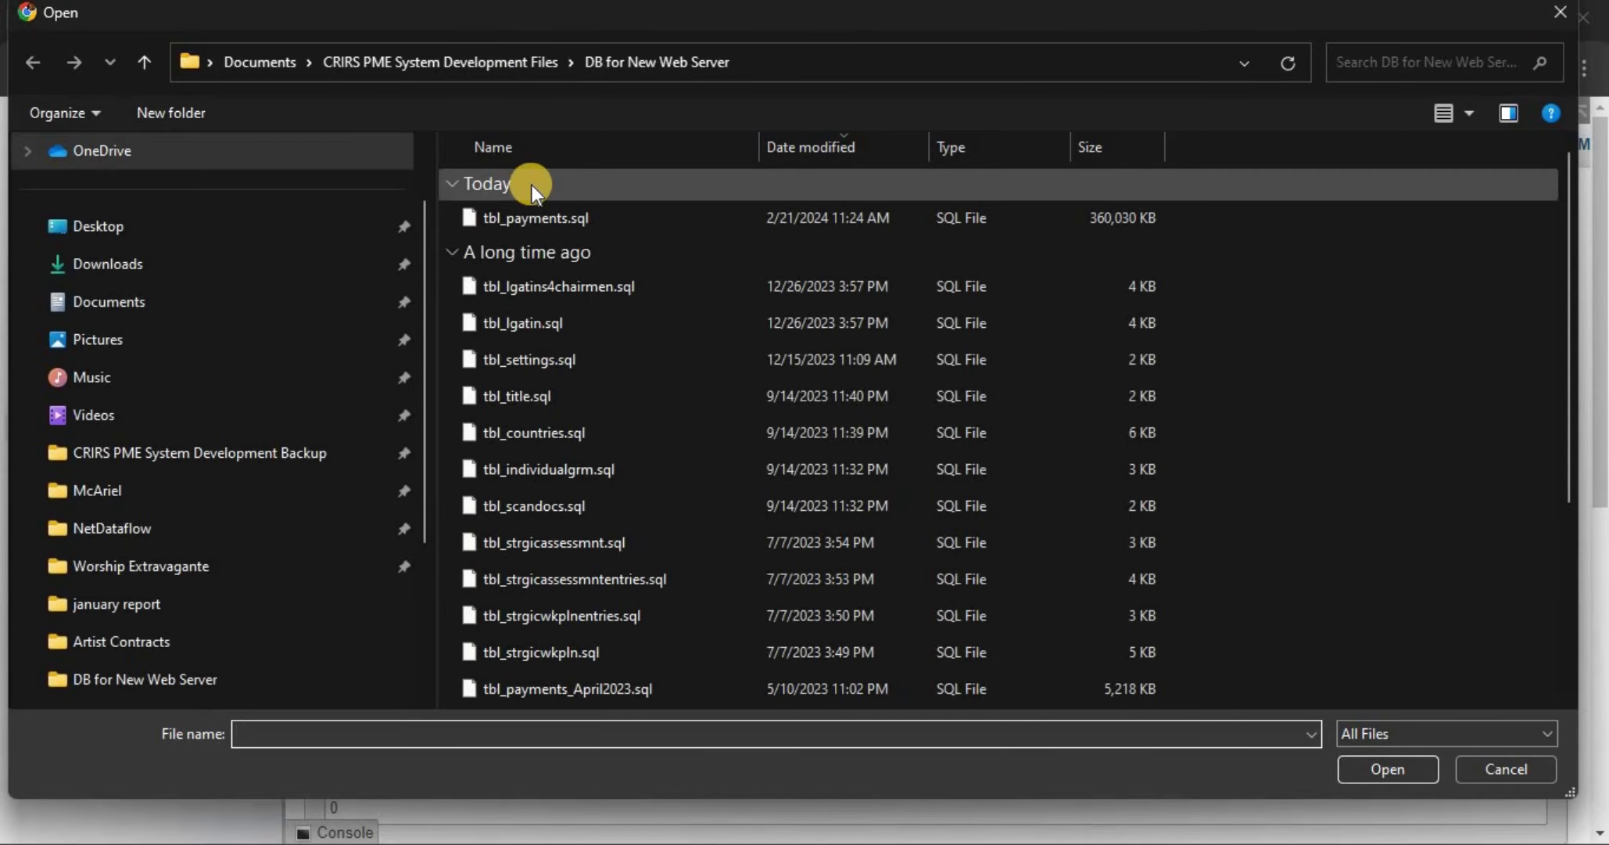
click(537, 216)
click(1376, 776)
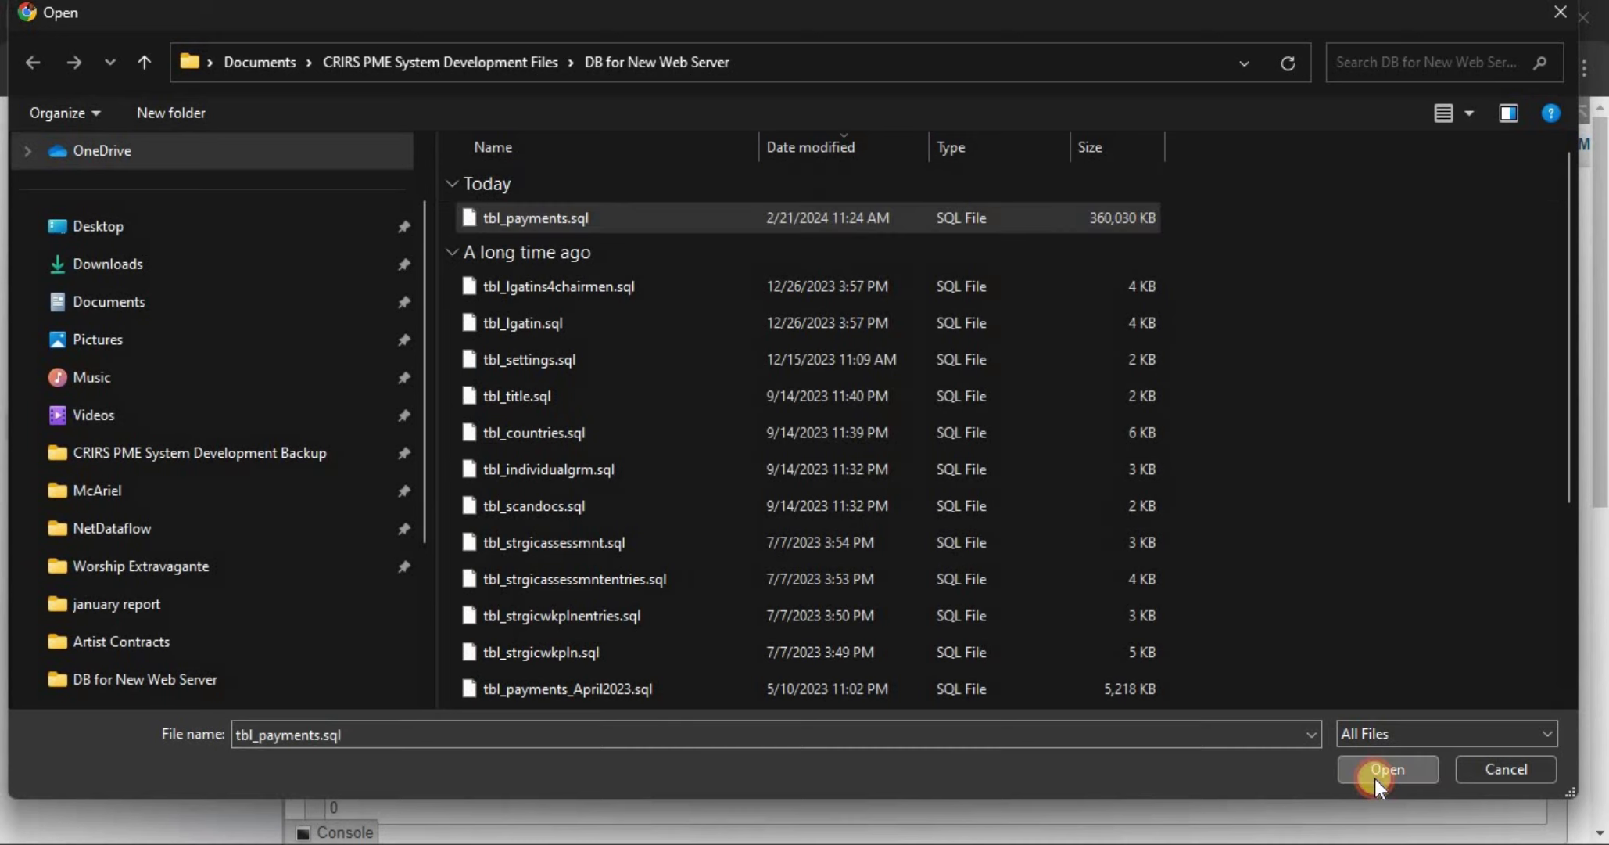
drag(1600, 467, 1600, 607)
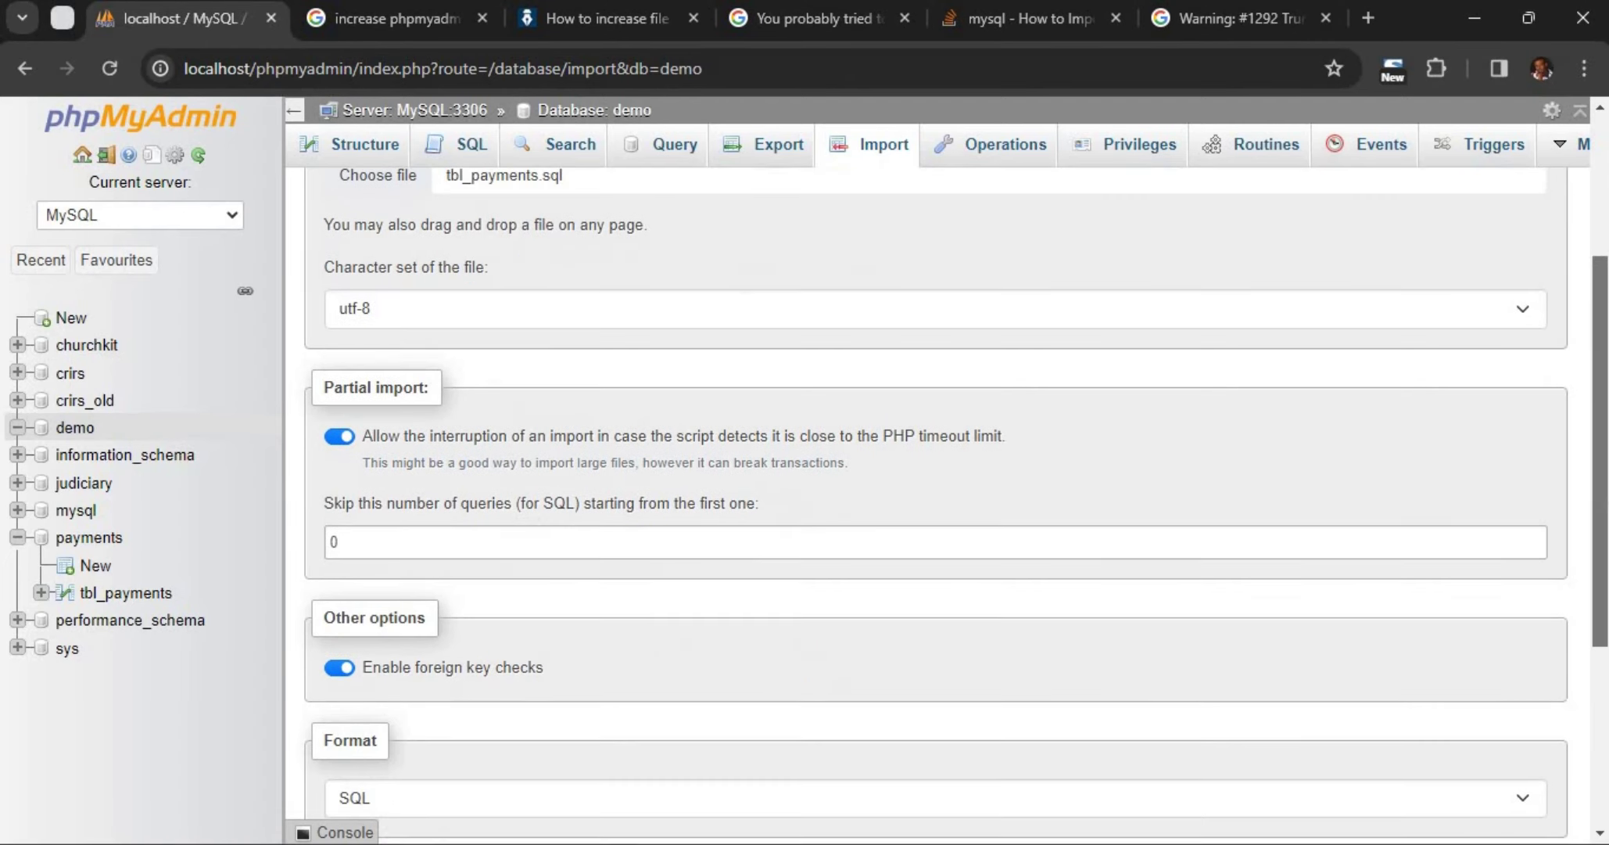
scroll(435, 798, down, 4)
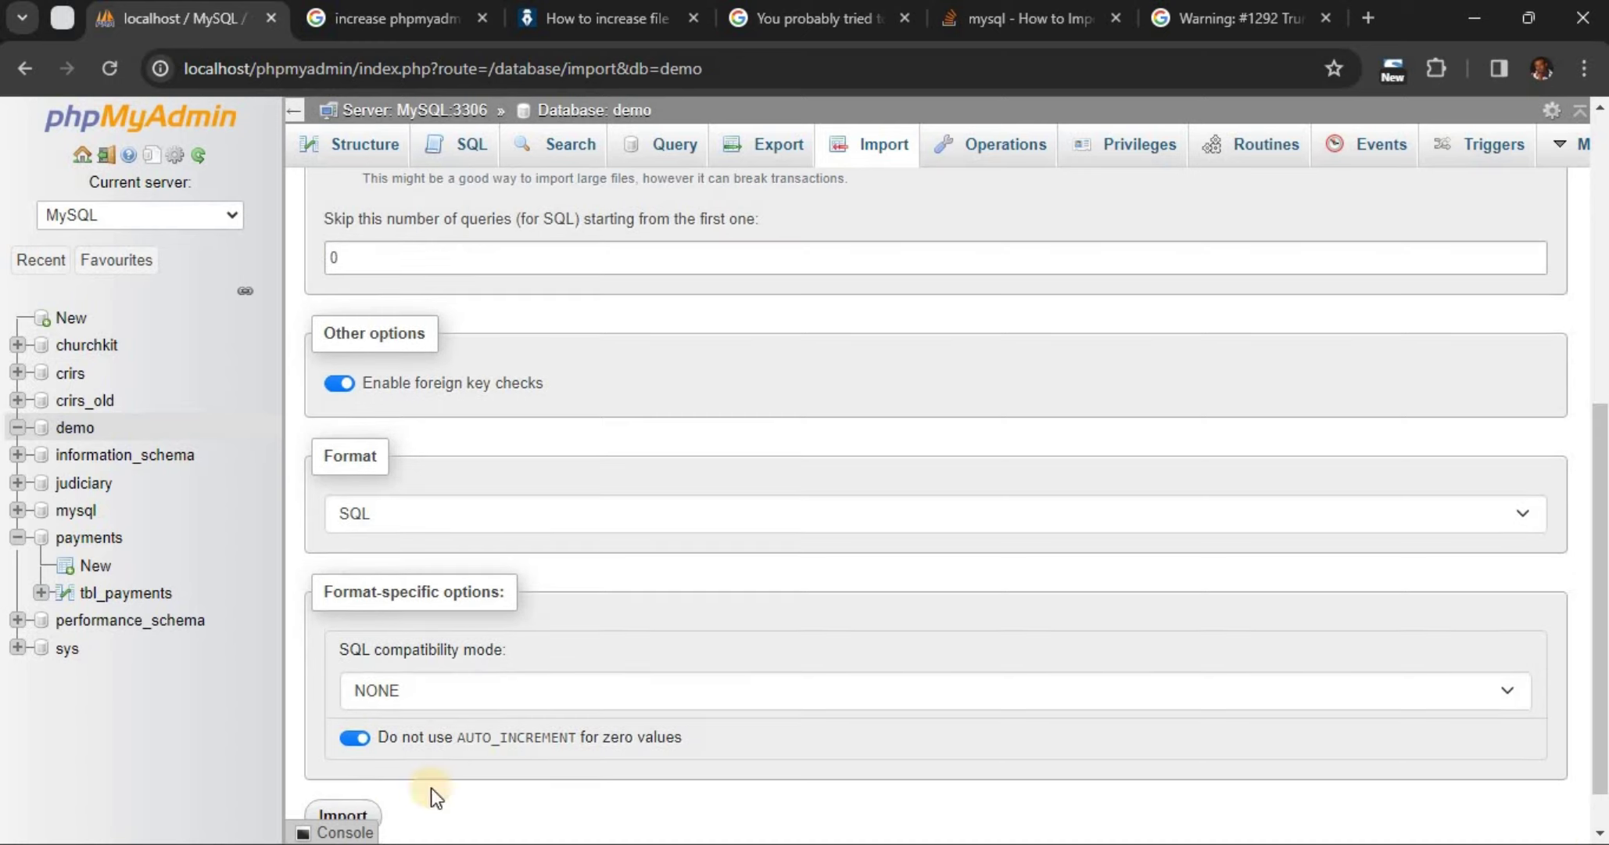
click(345, 815)
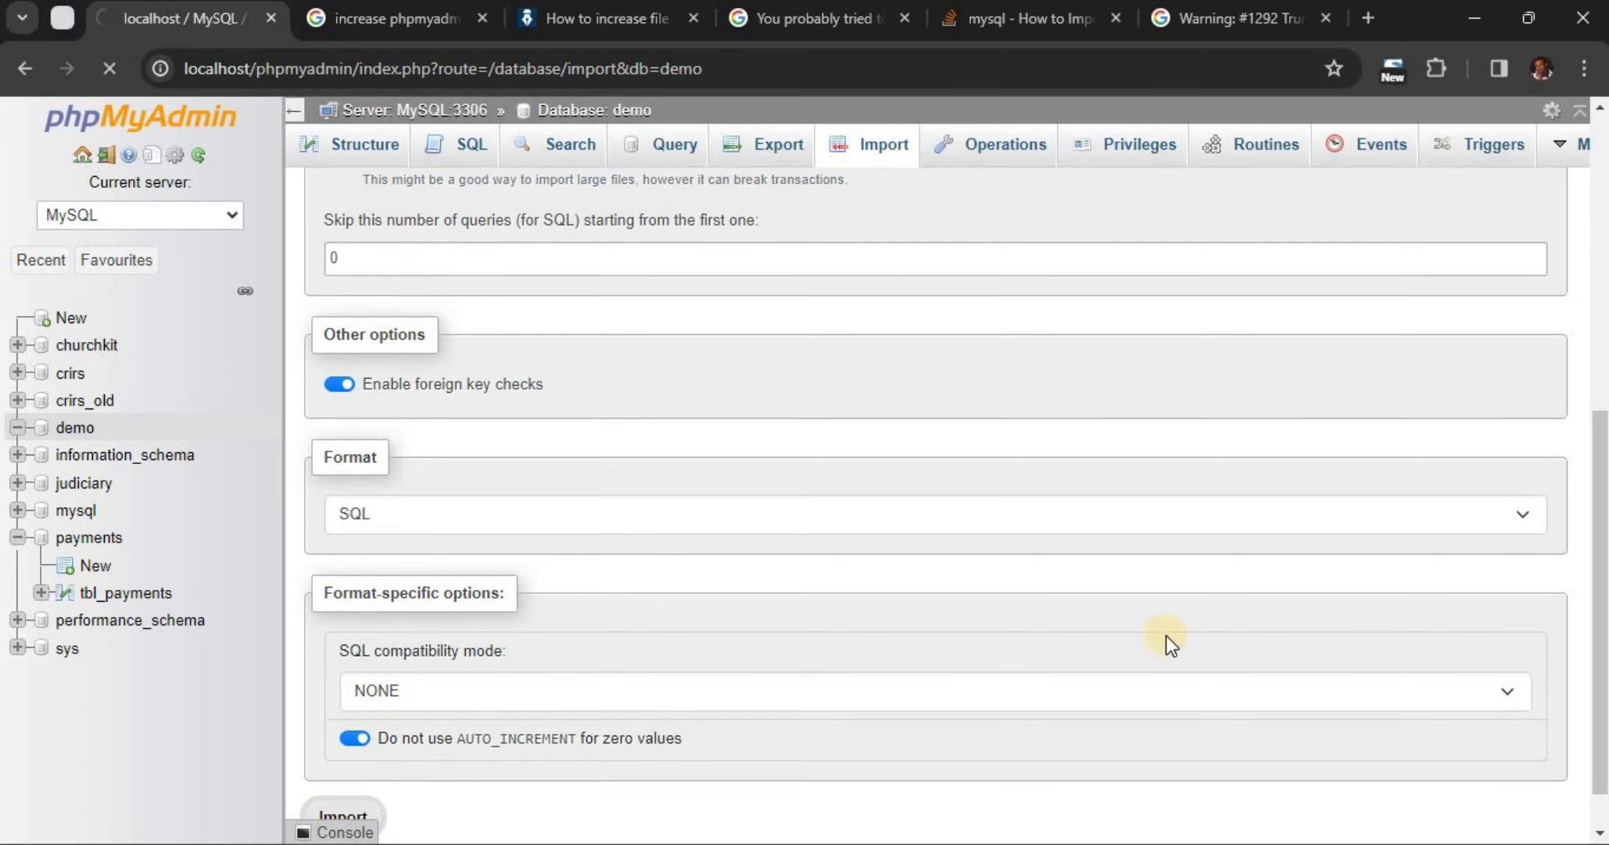
drag(1598, 510, 1598, 186)
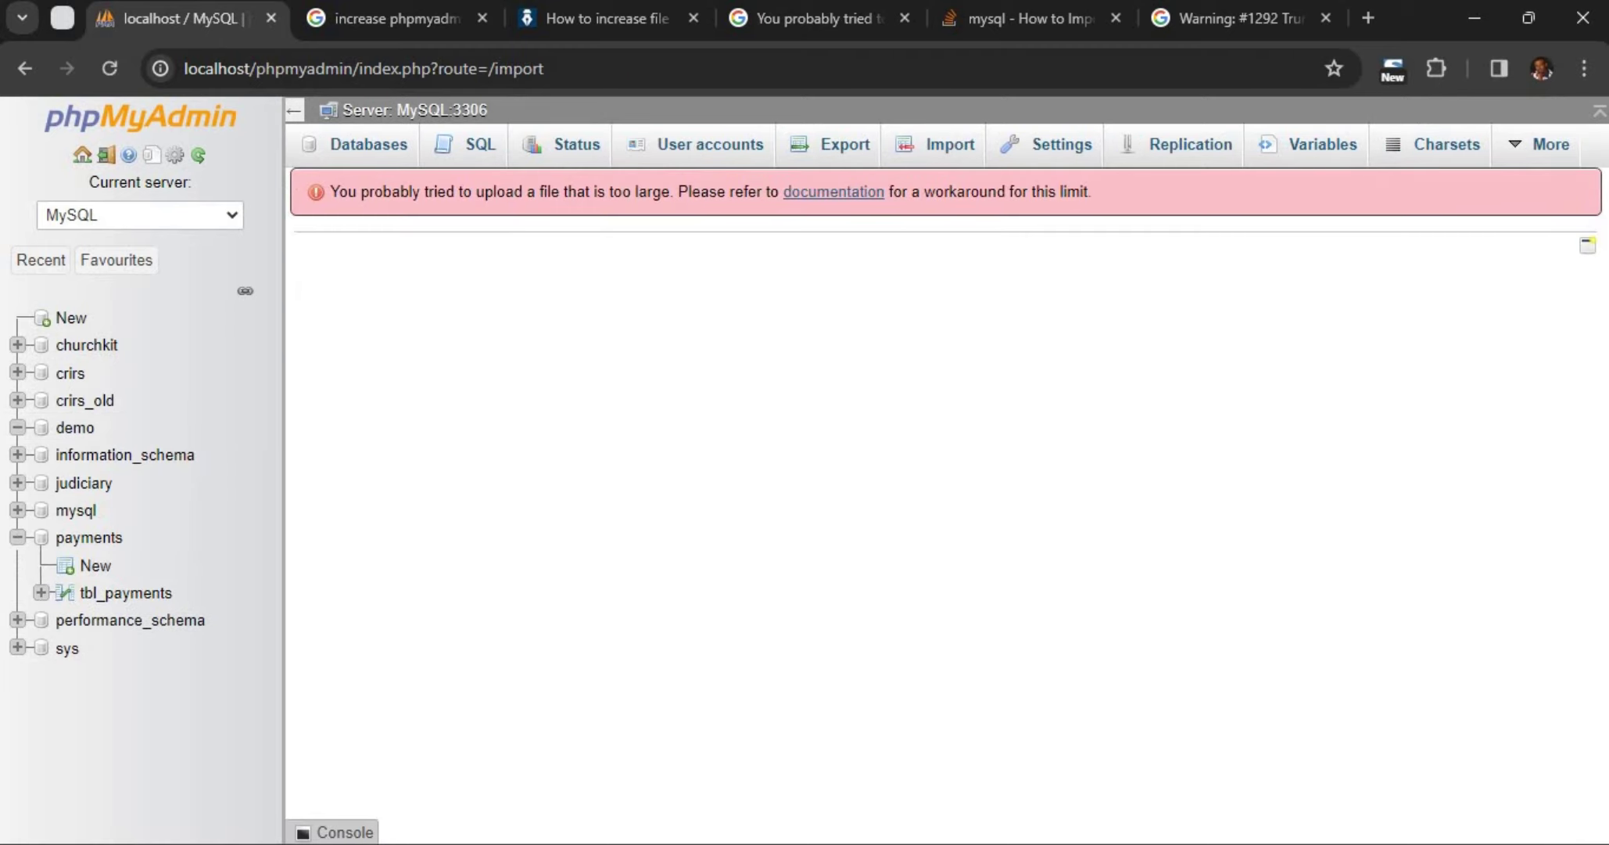
- Enlarge the phpMyAdmin page to 150% browser zoom
click(1584, 68)
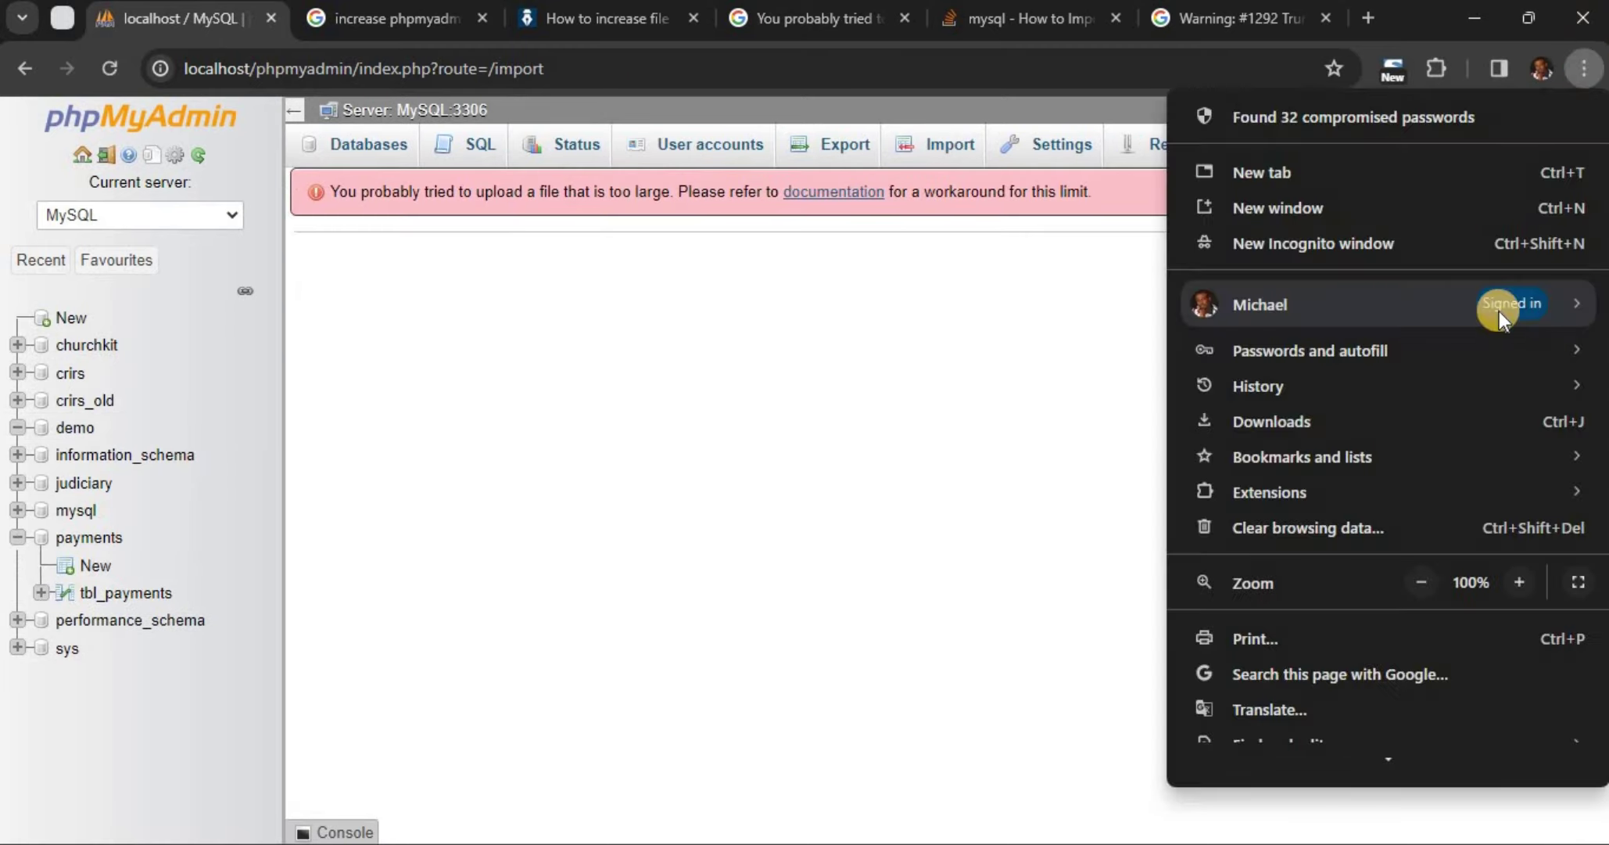
click(1522, 585)
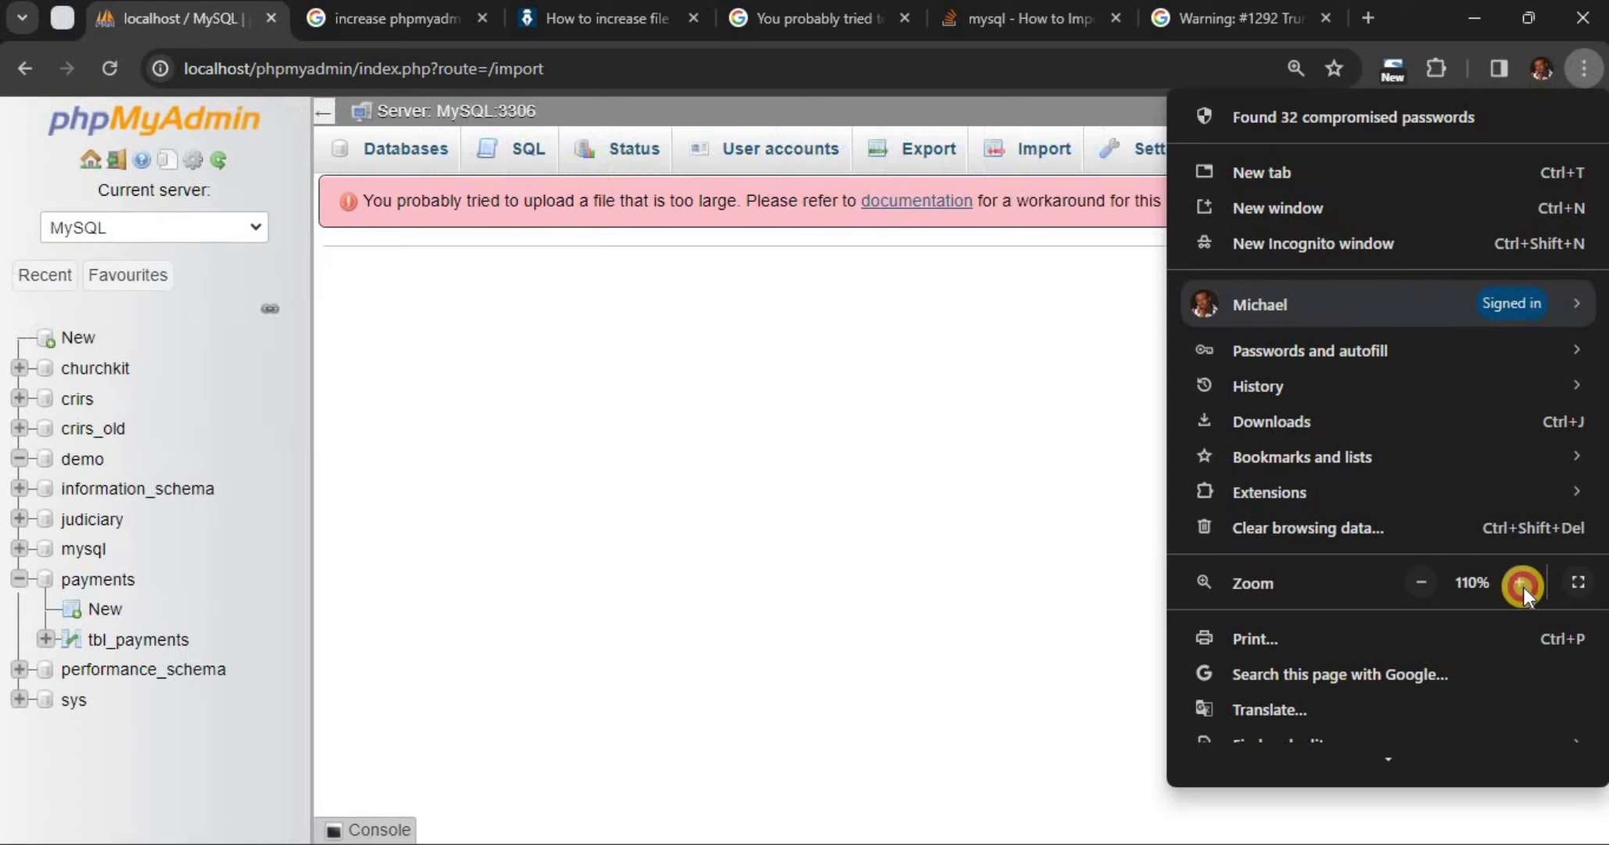
click(1522, 585)
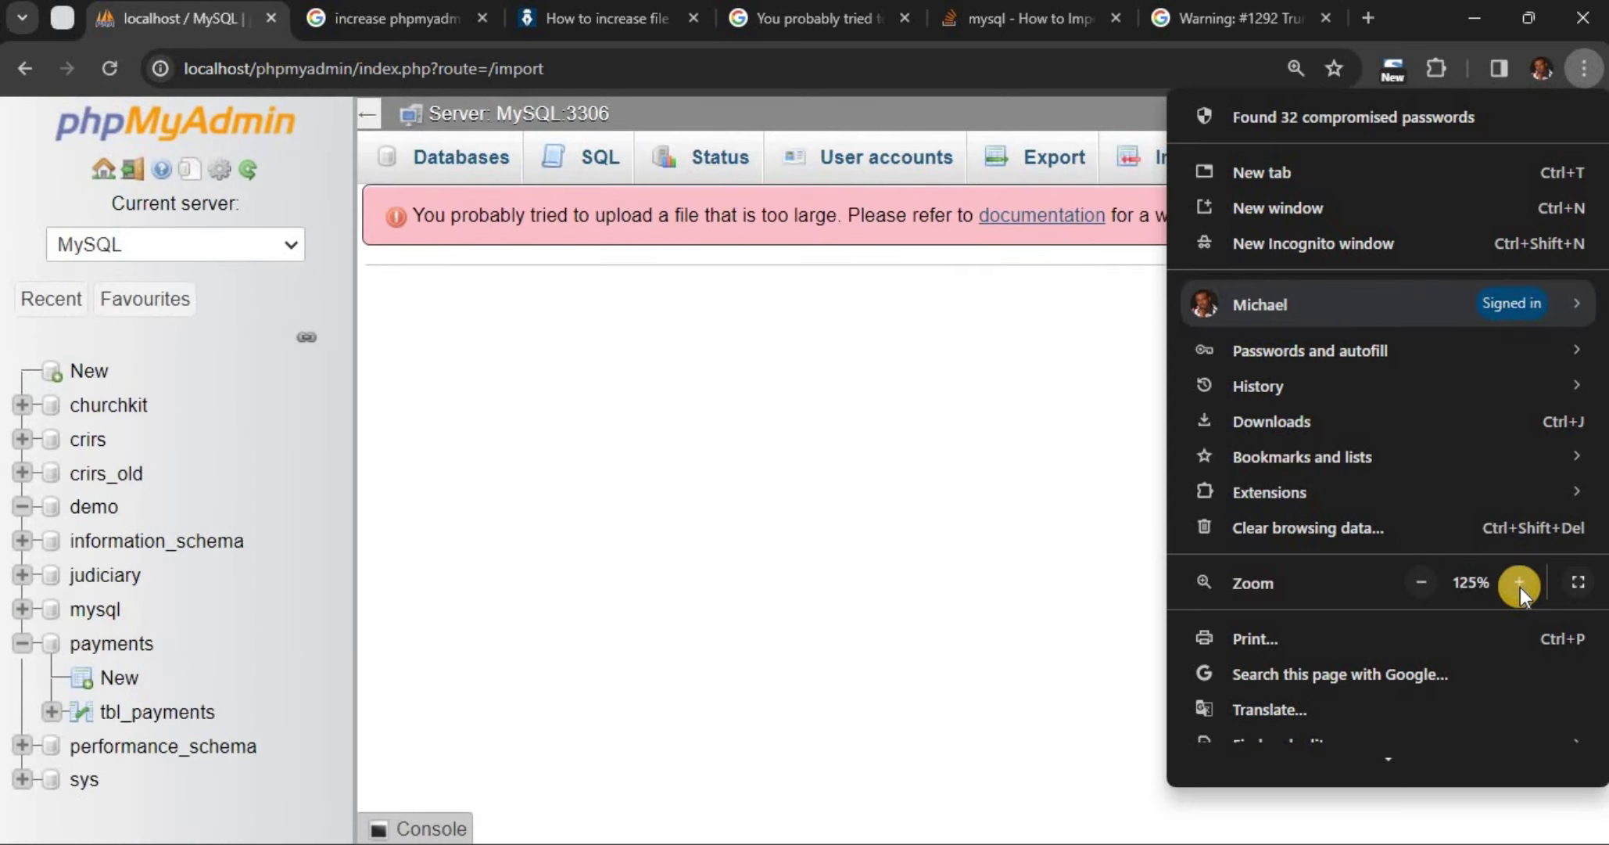
click(1520, 583)
click(1127, 488)
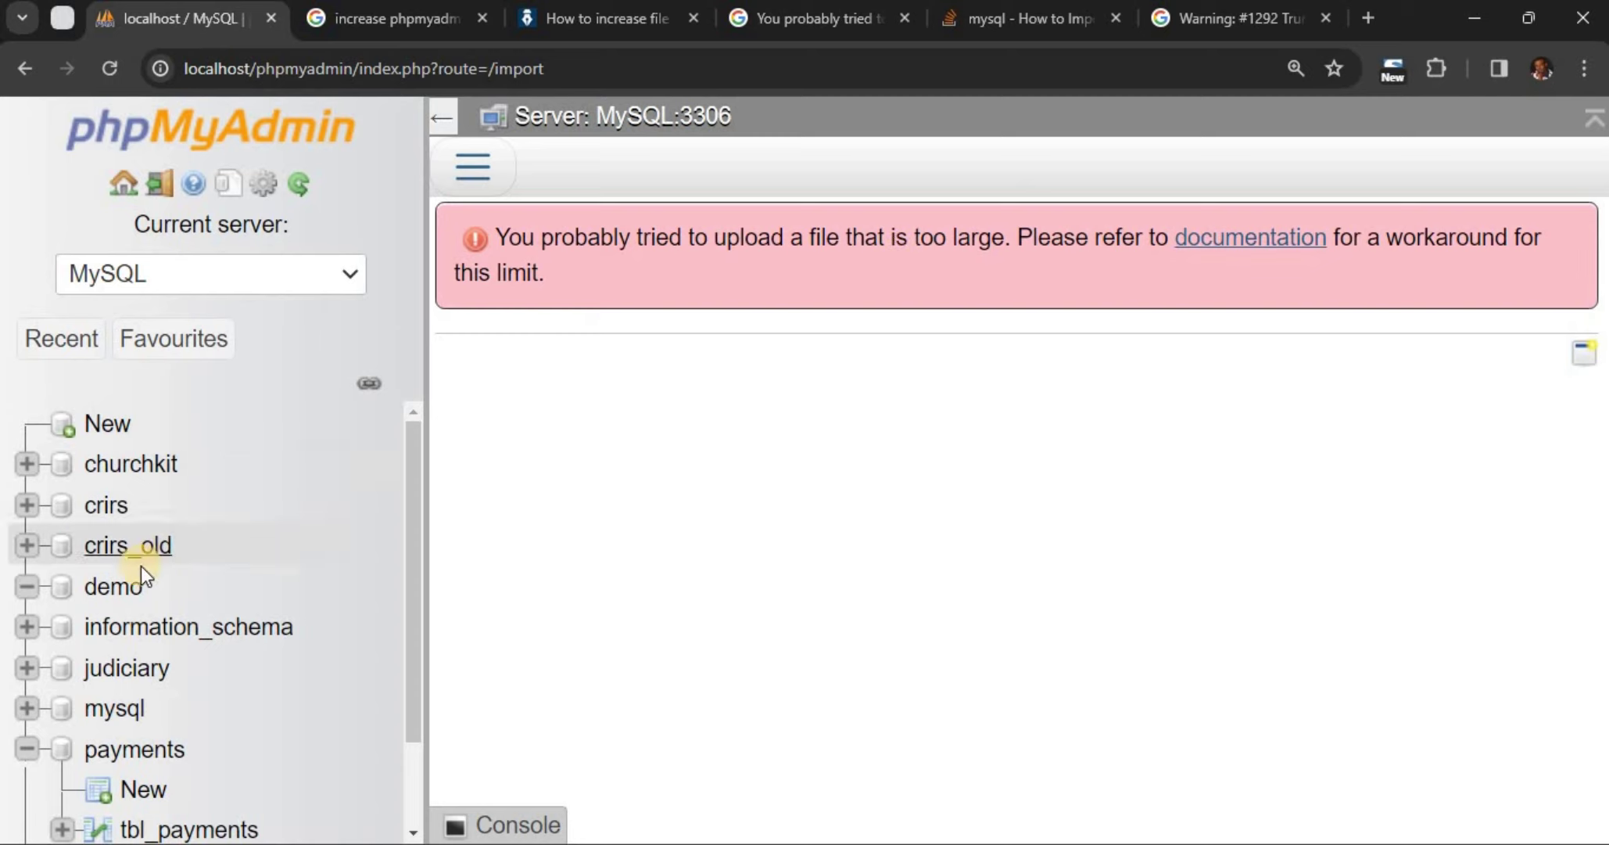
- Open the structure of the demo database and collapse the database navigation tree
click(117, 602)
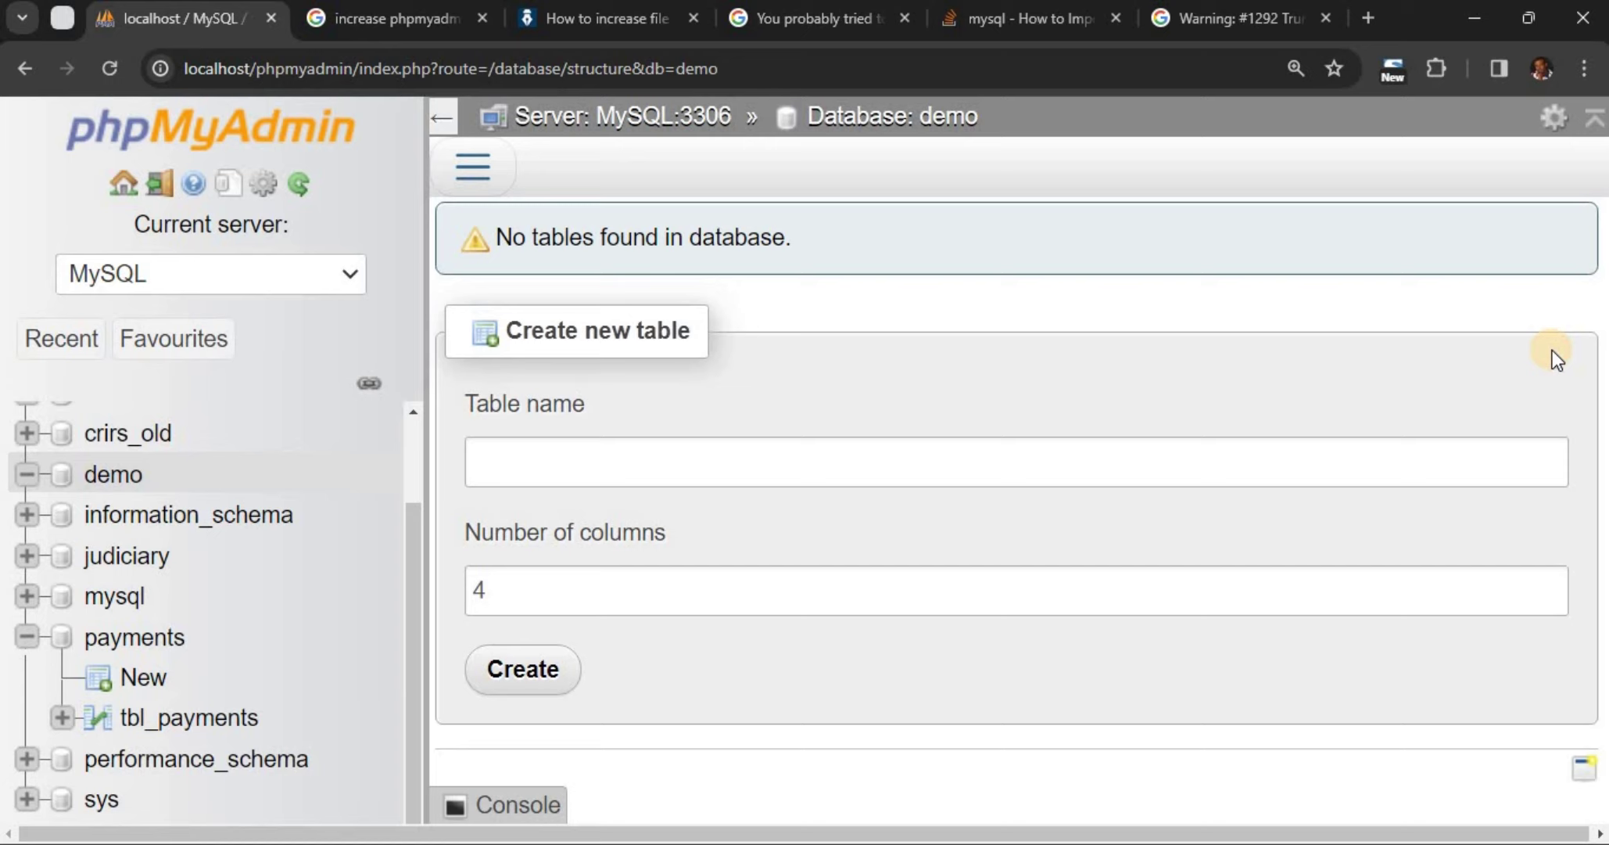
key(Tab)
text(3)
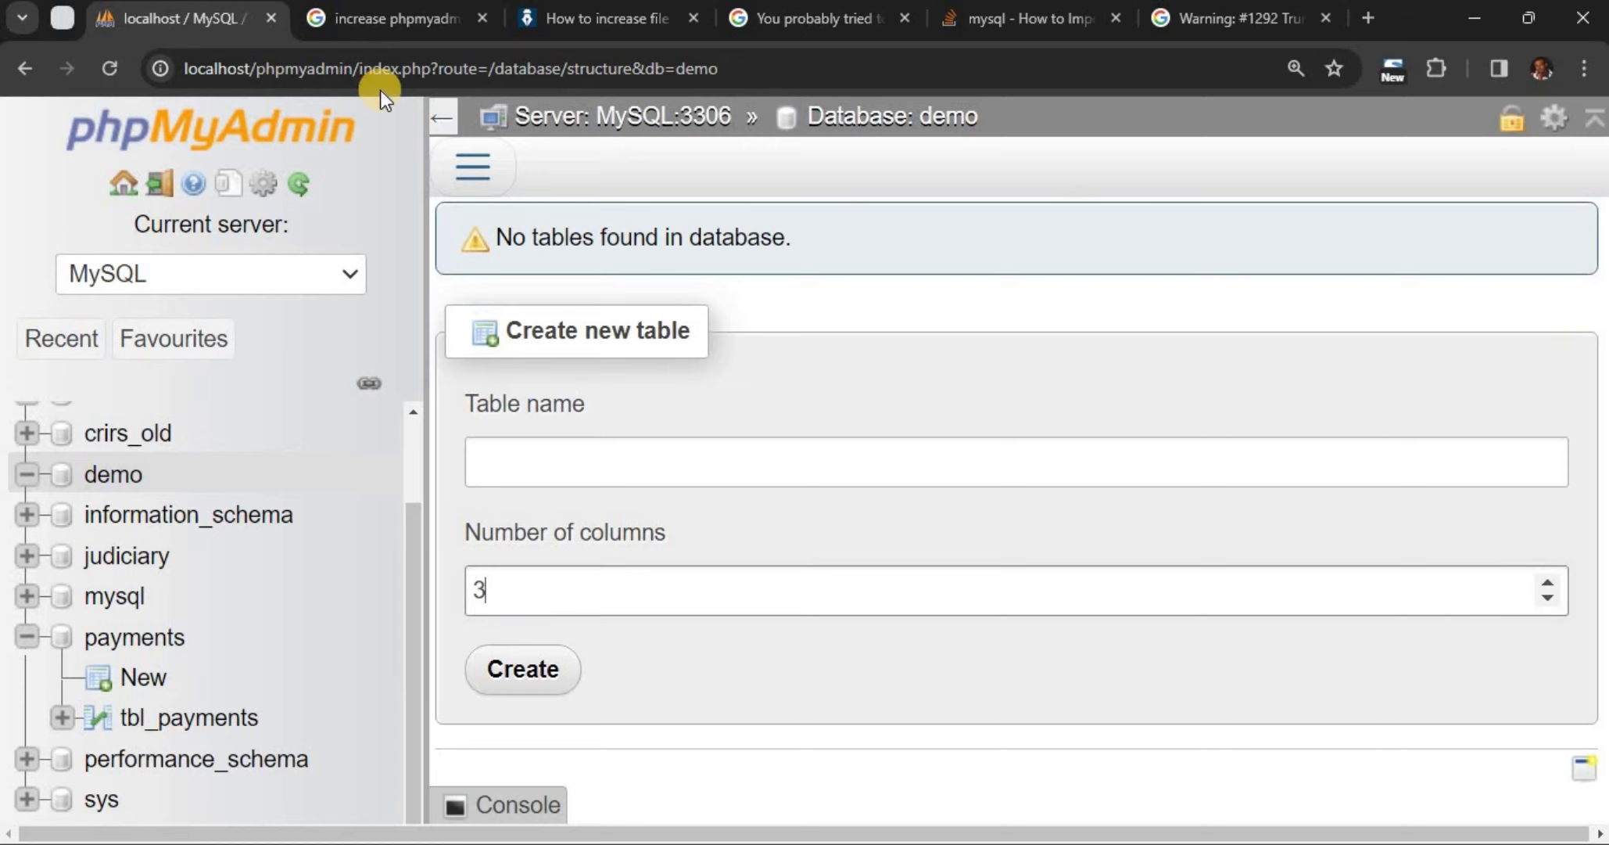
click(441, 117)
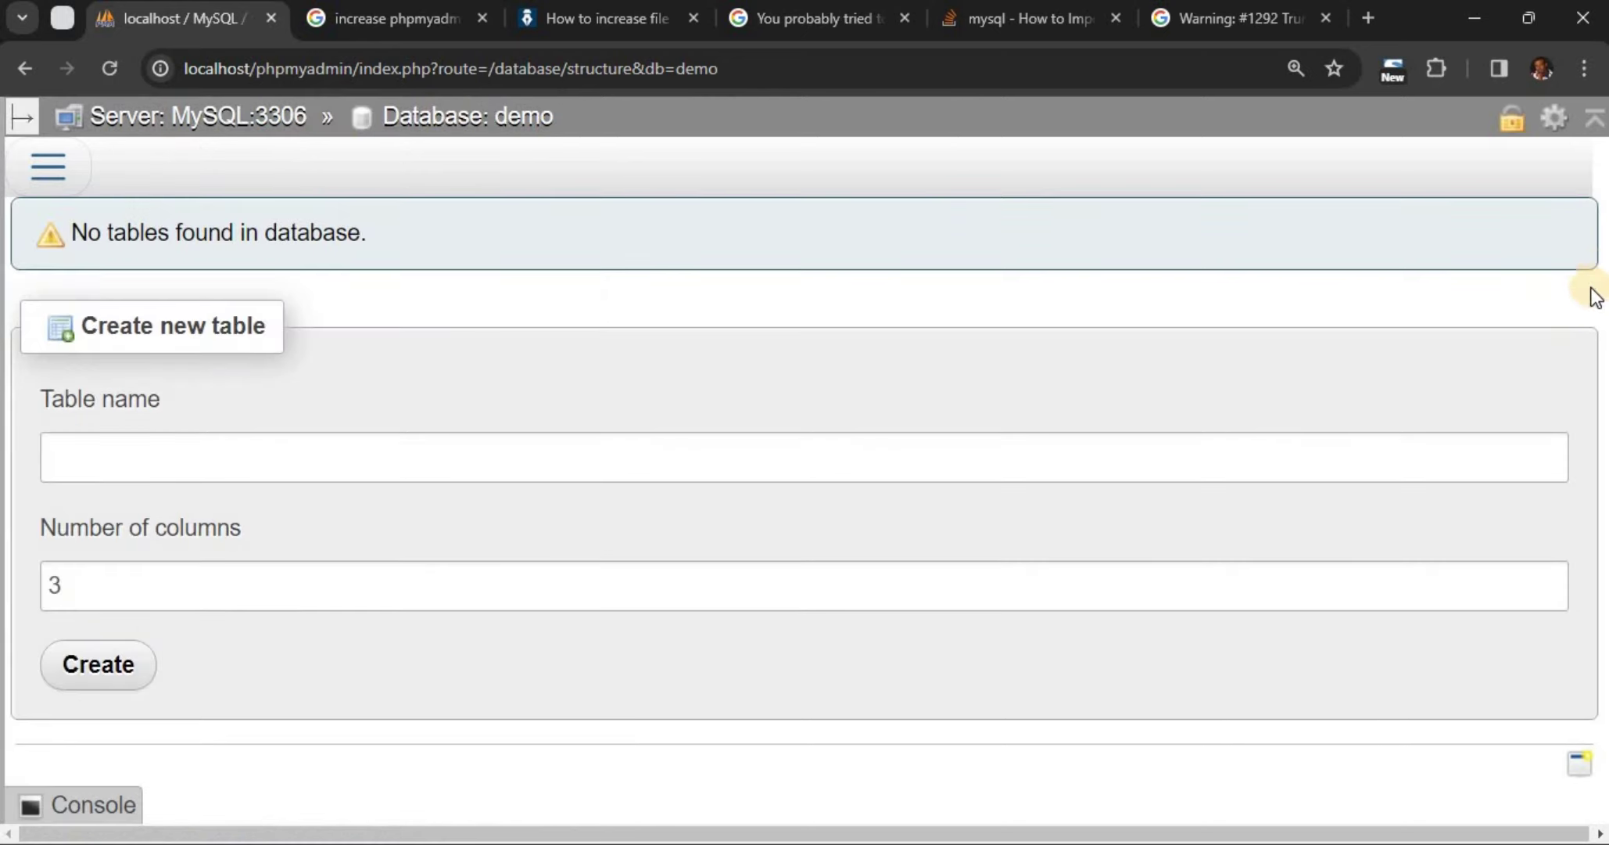
click(1594, 348)
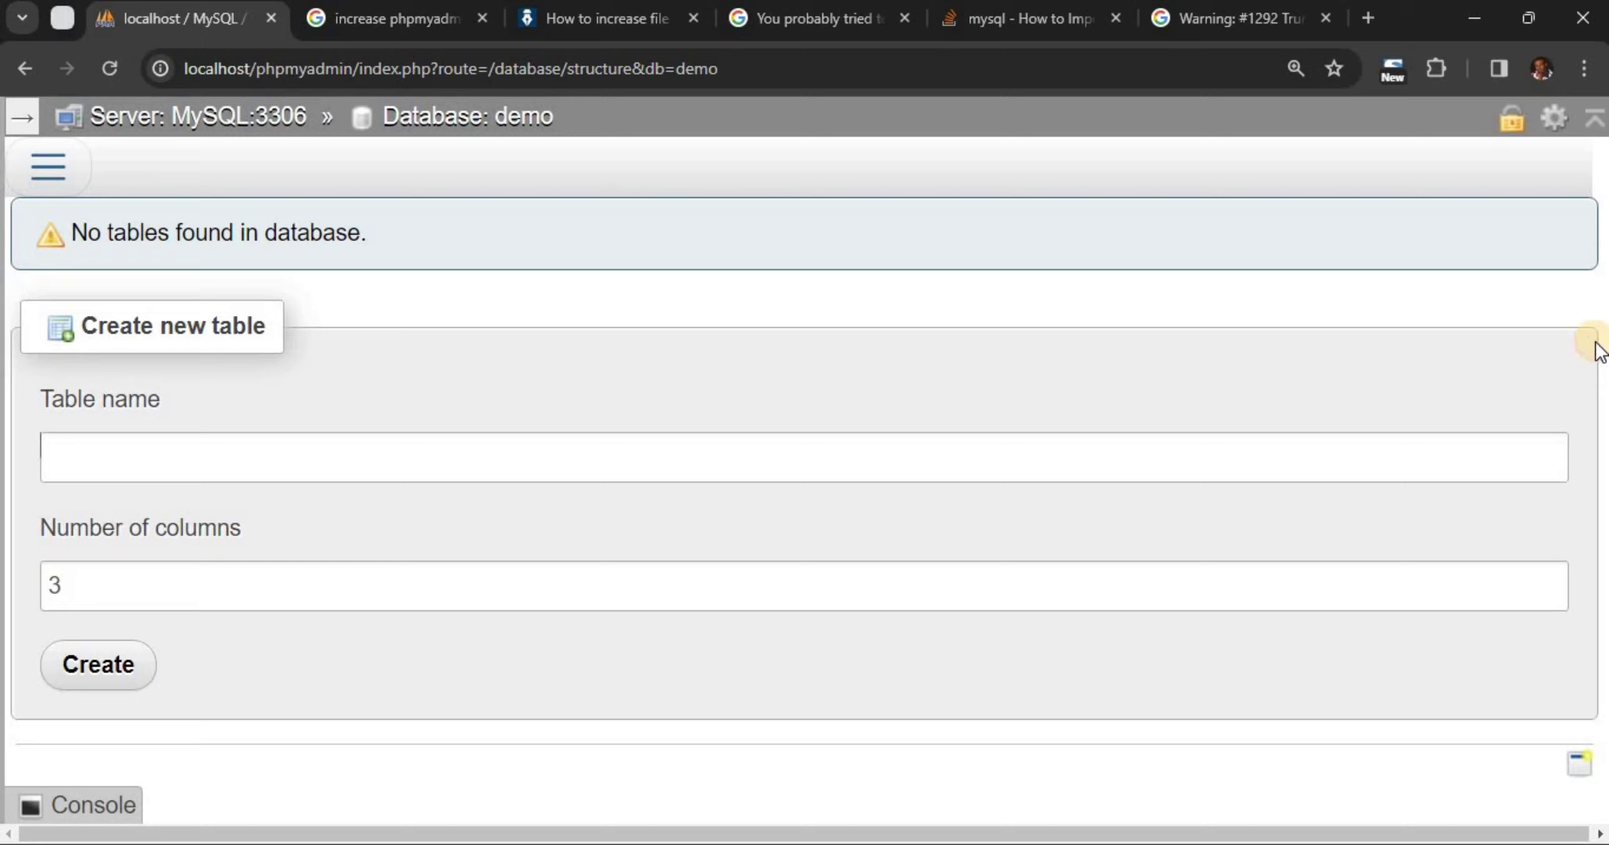
key(Tab)
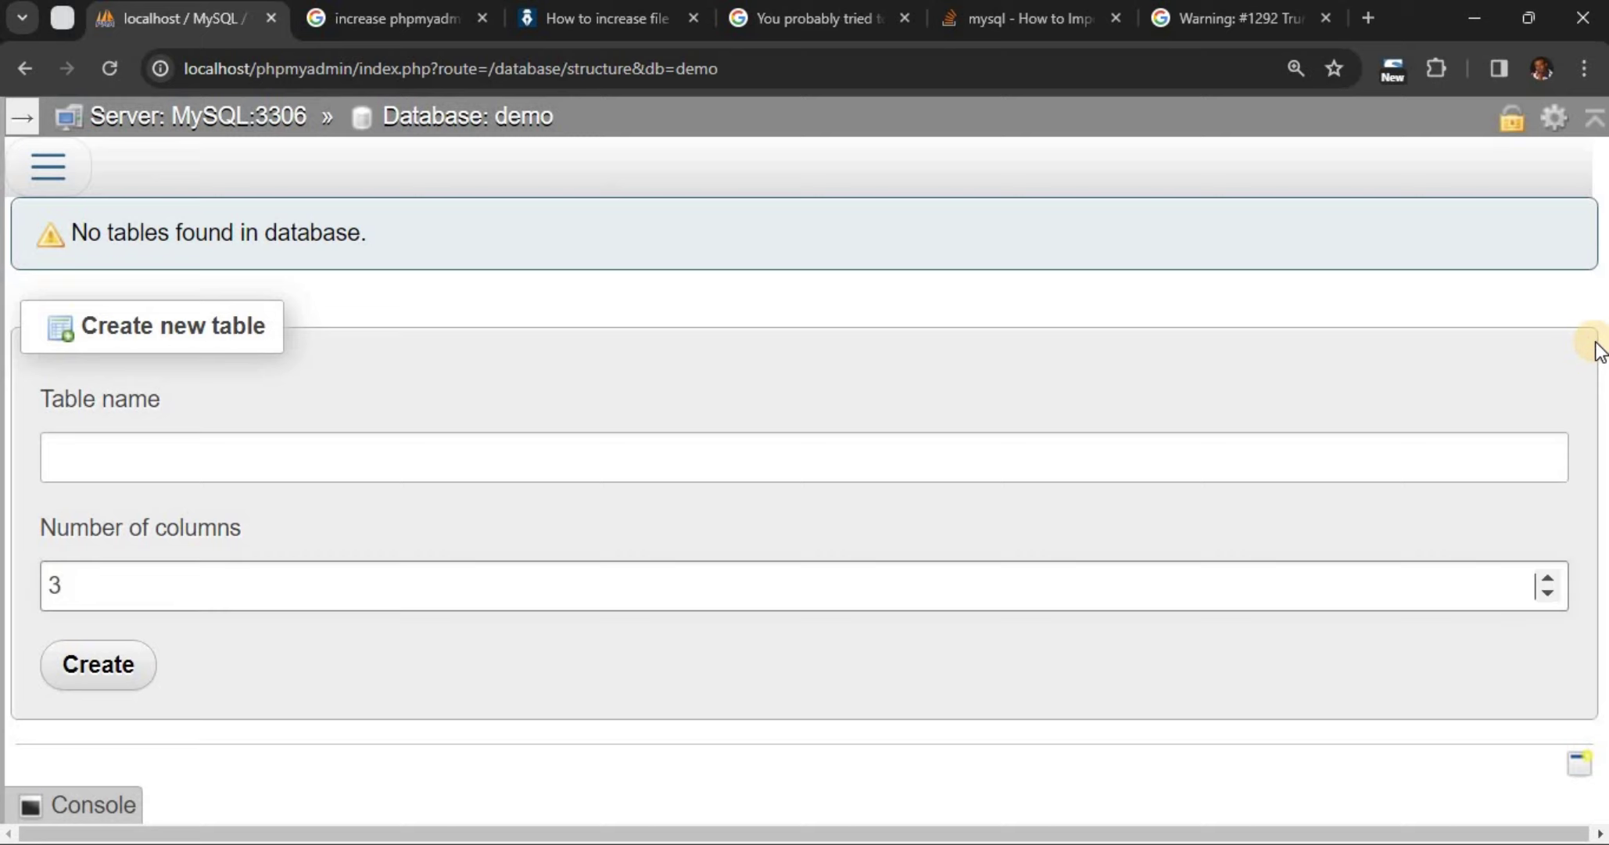
click(1576, 269)
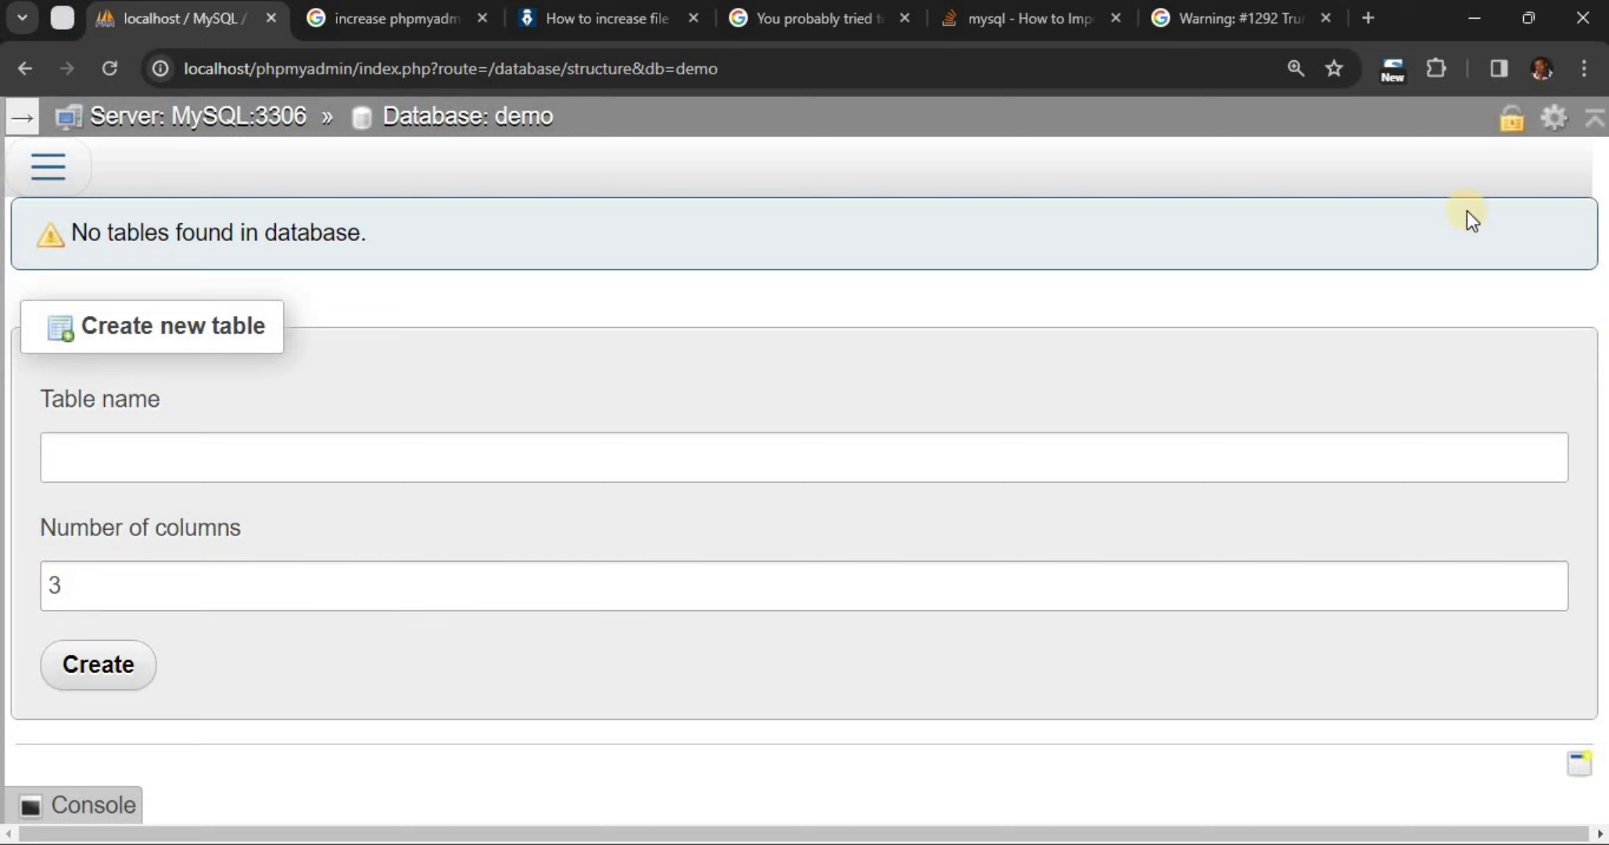
- Reduce the page zoom to 125%, then open the demo database's import page and highlight its maximum upload size
click(1298, 77)
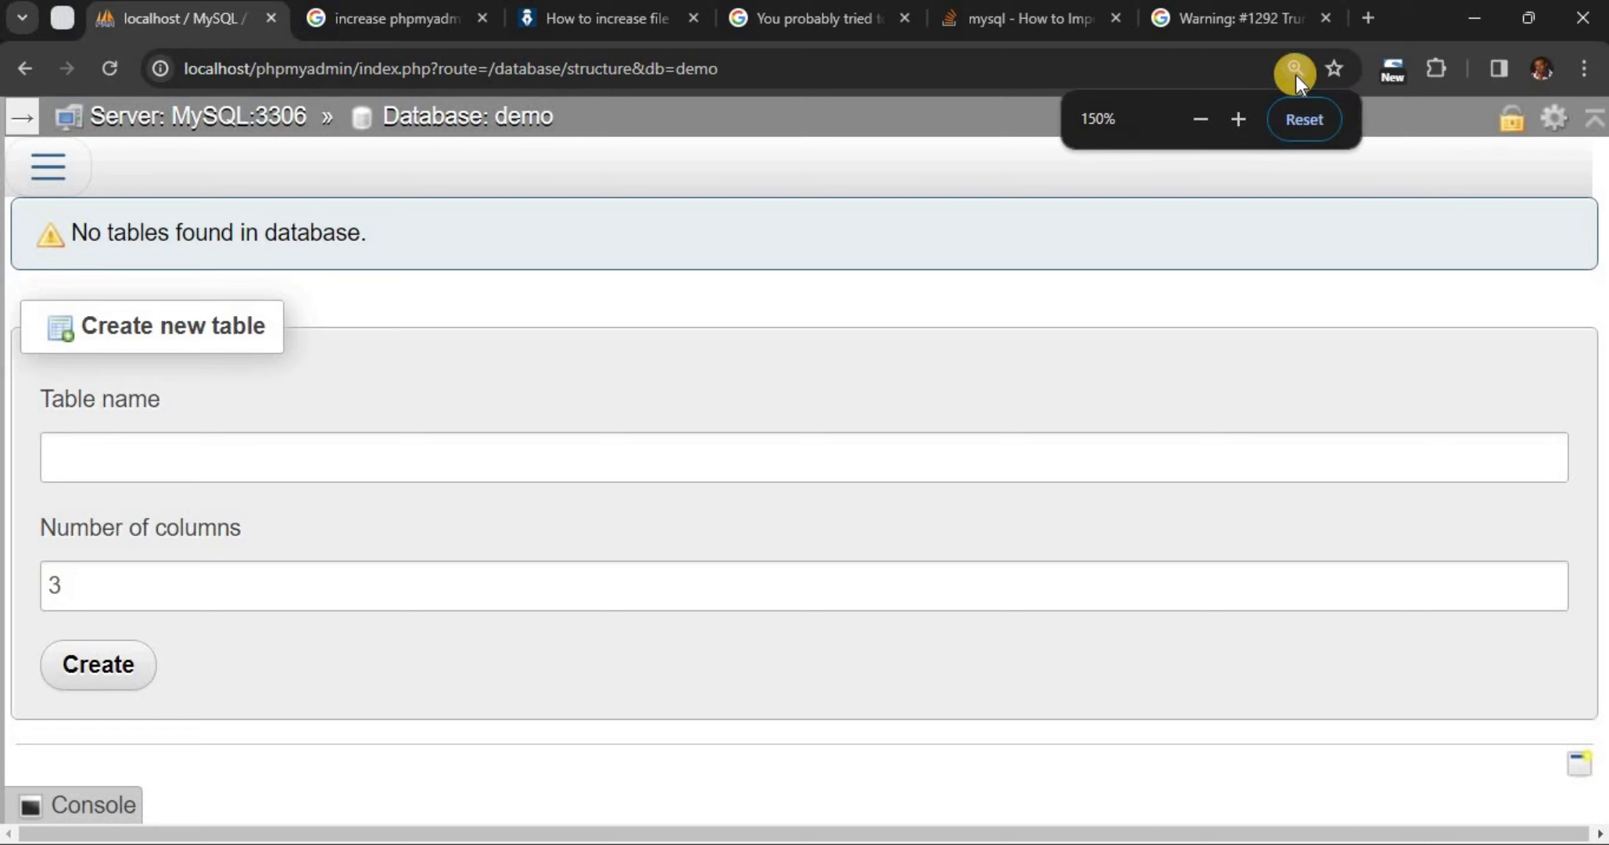
click(1208, 119)
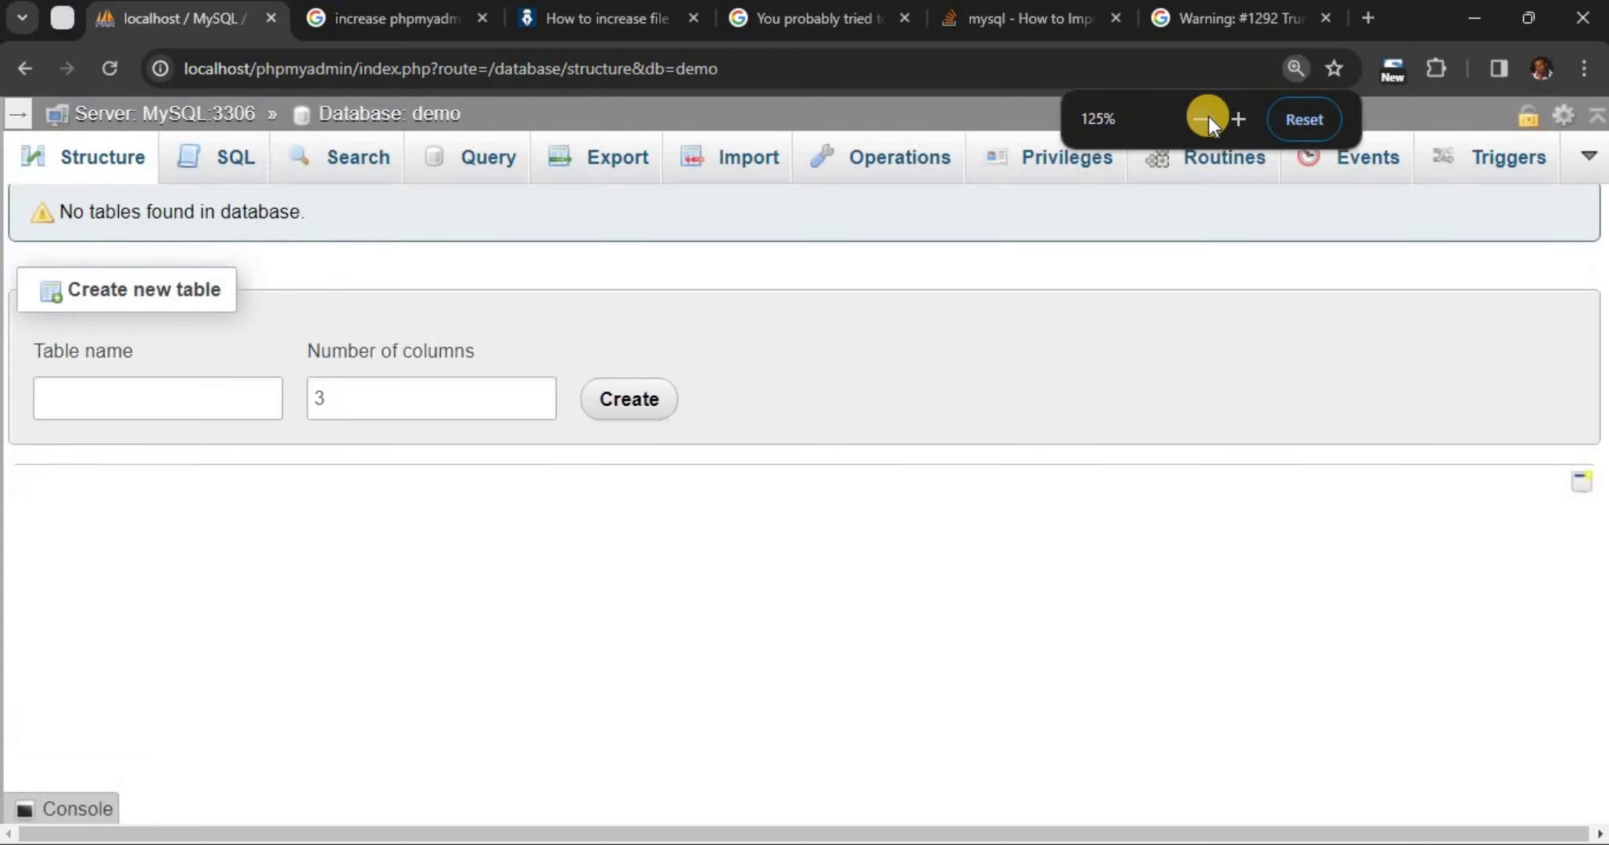
click(723, 163)
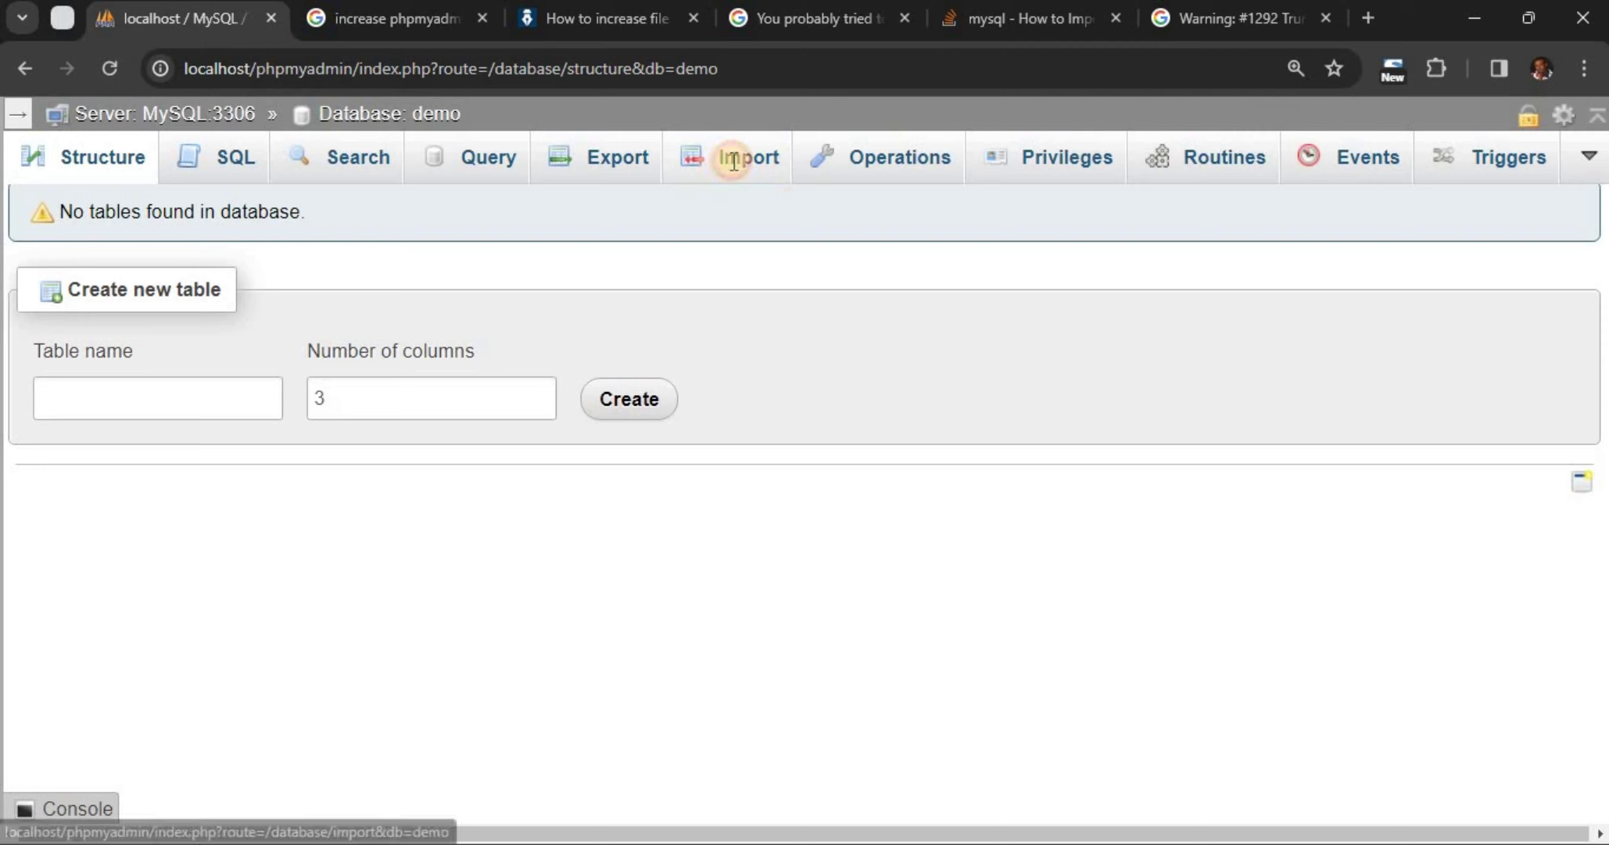
click(938, 255)
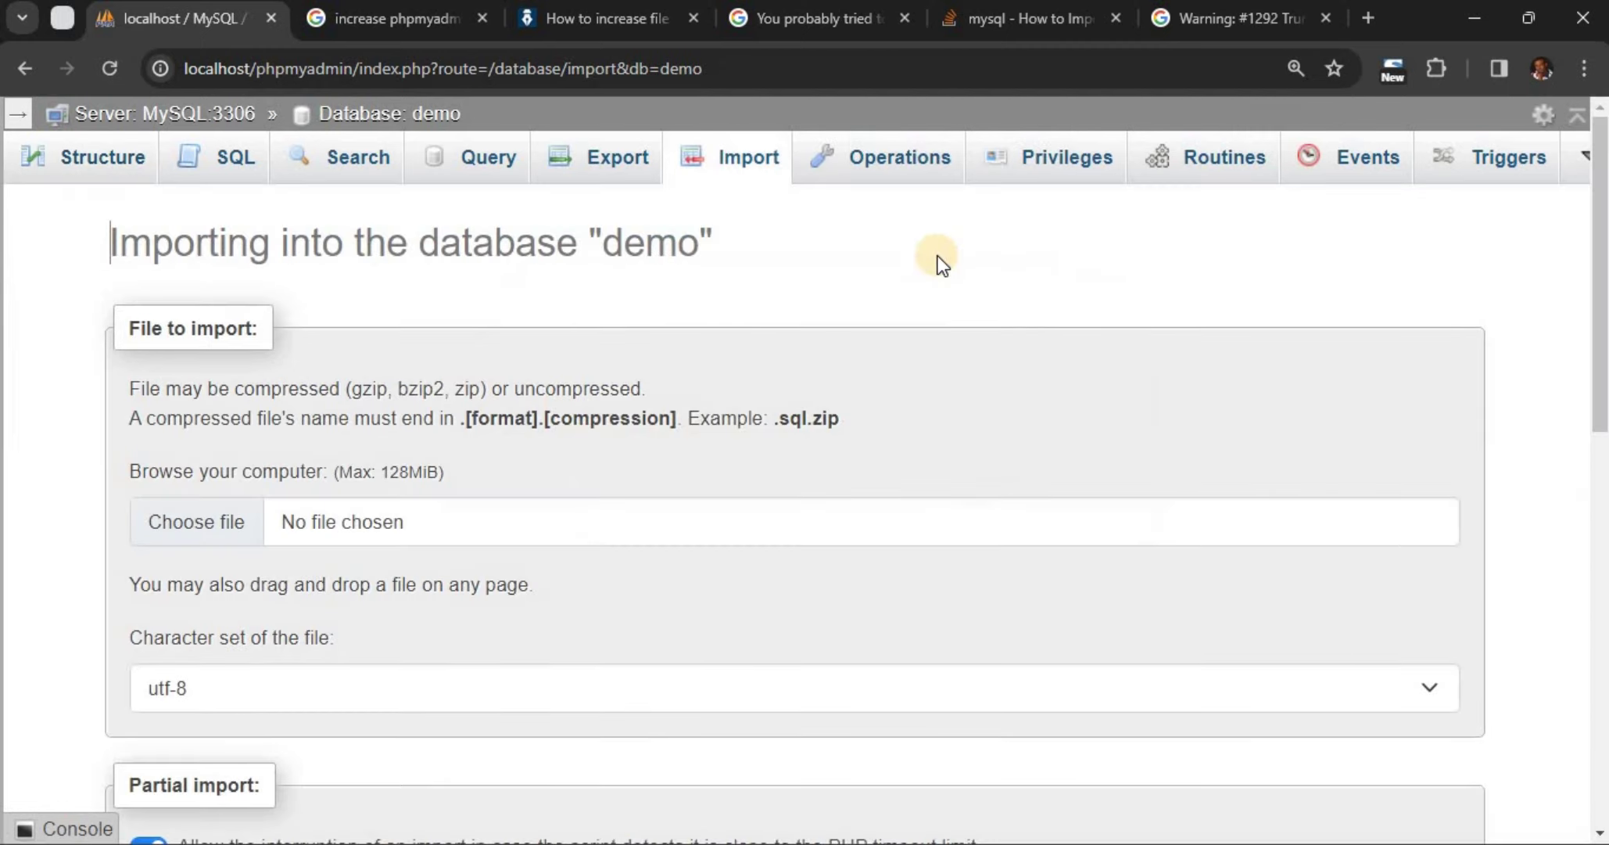
drag(377, 473, 438, 474)
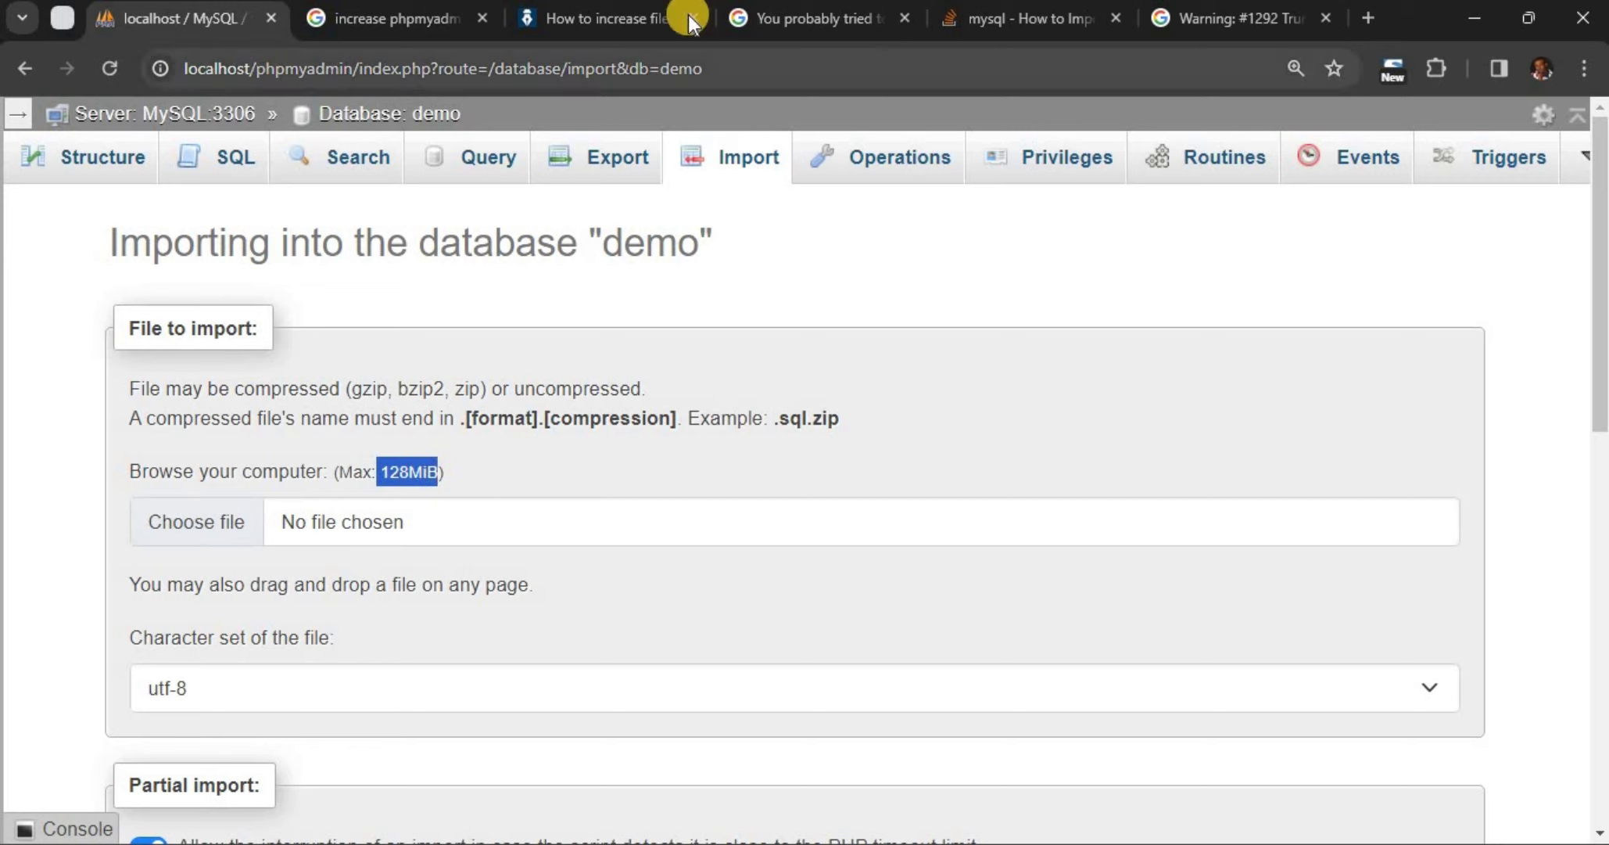
- Look through the Google results and the blogtimenow article, then open the Stack Overflow question on importing a 1GB .sql file
click(406, 24)
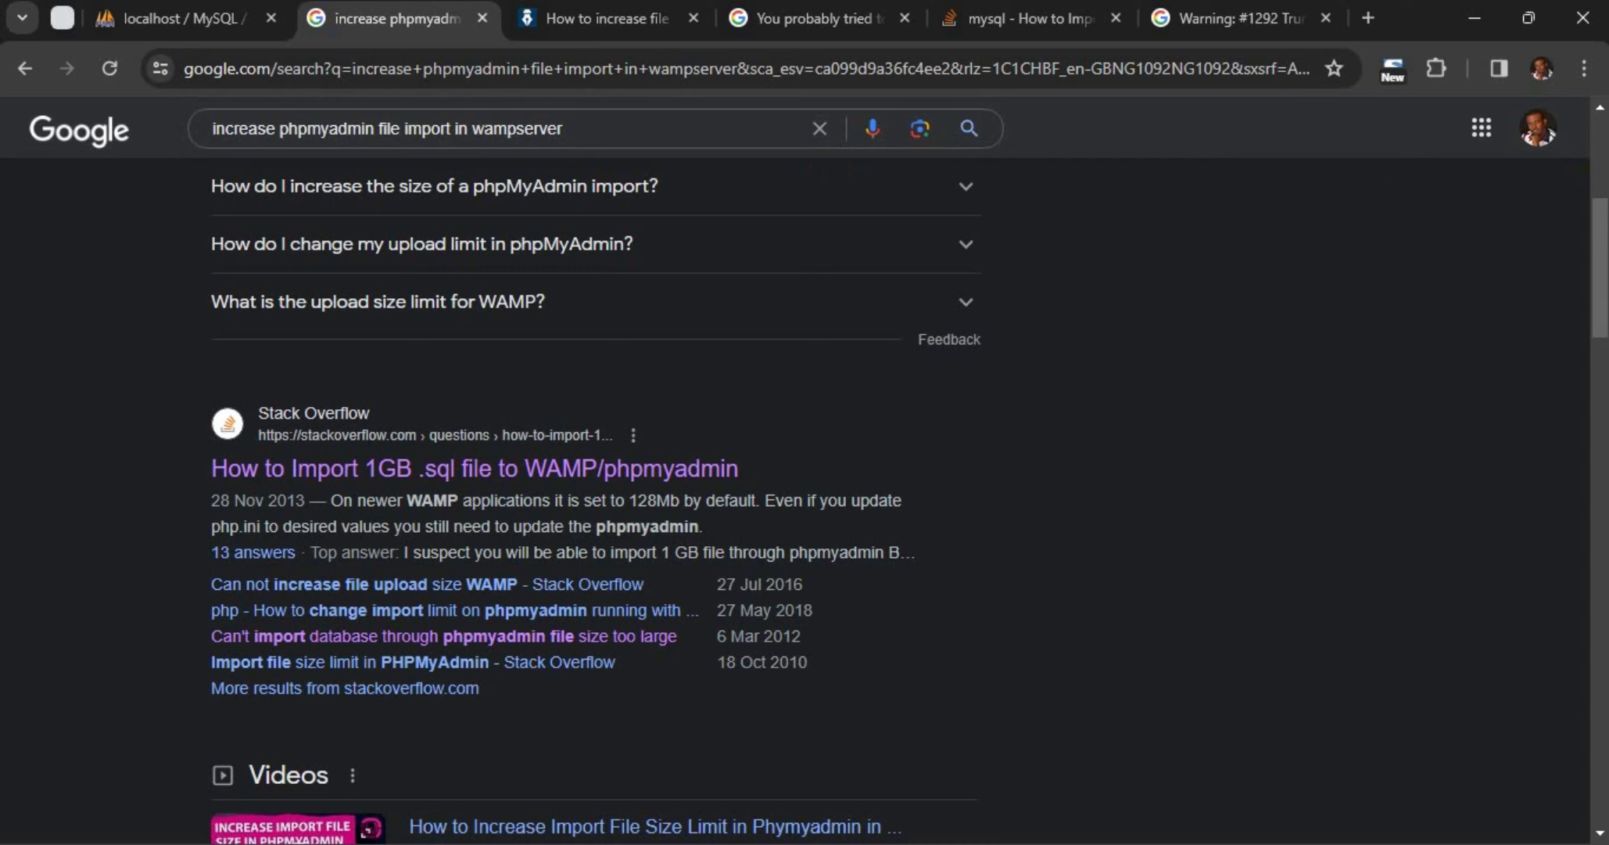
scroll(1599, 324, down, 4)
drag(1599, 325, 1599, 157)
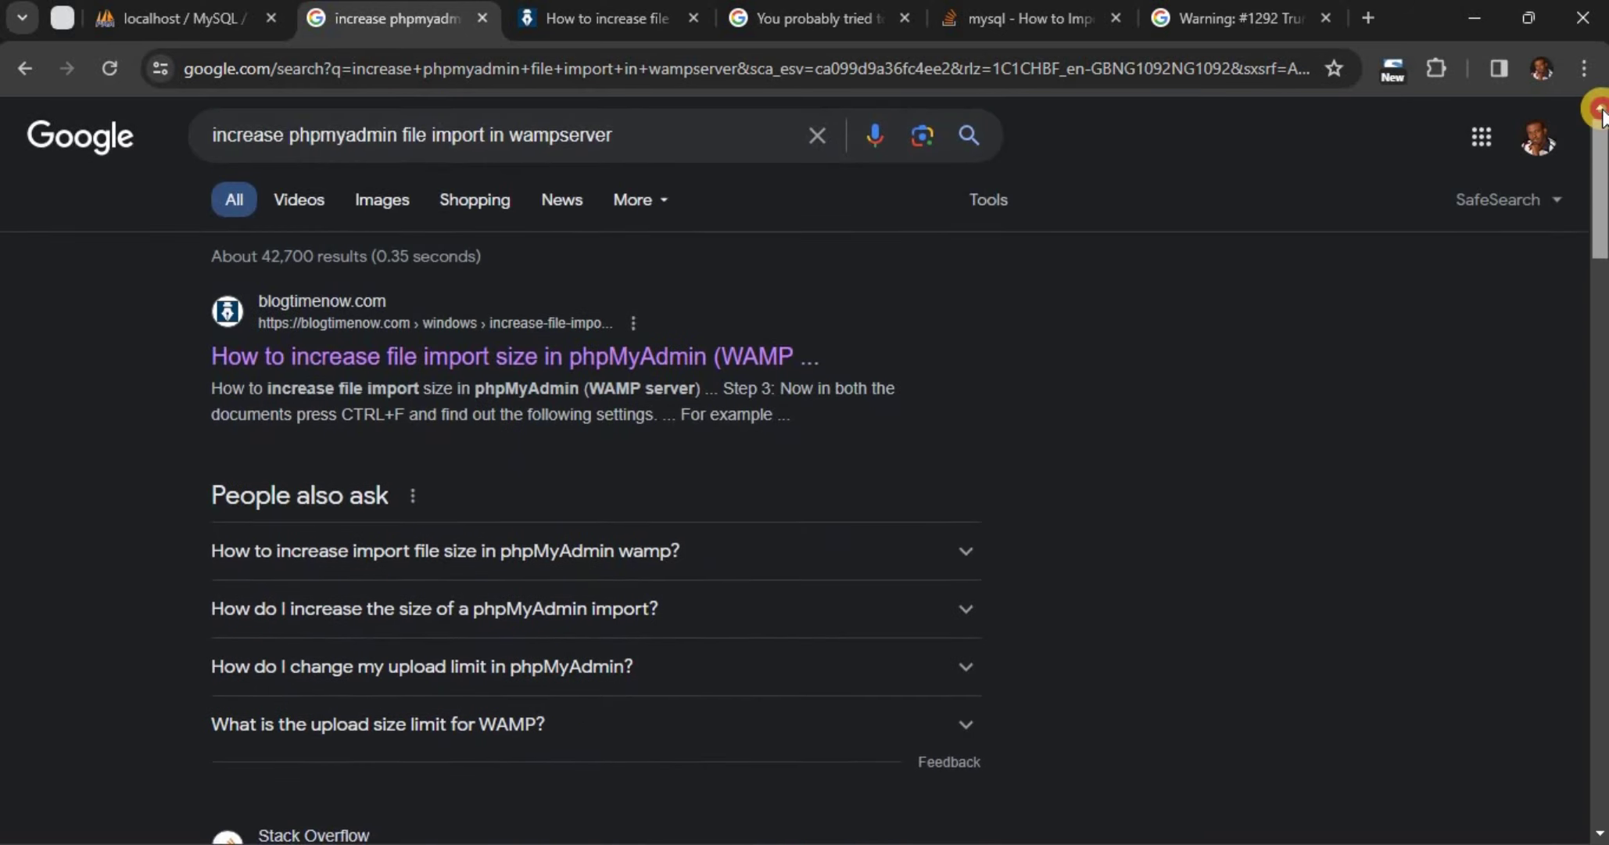
click(628, 18)
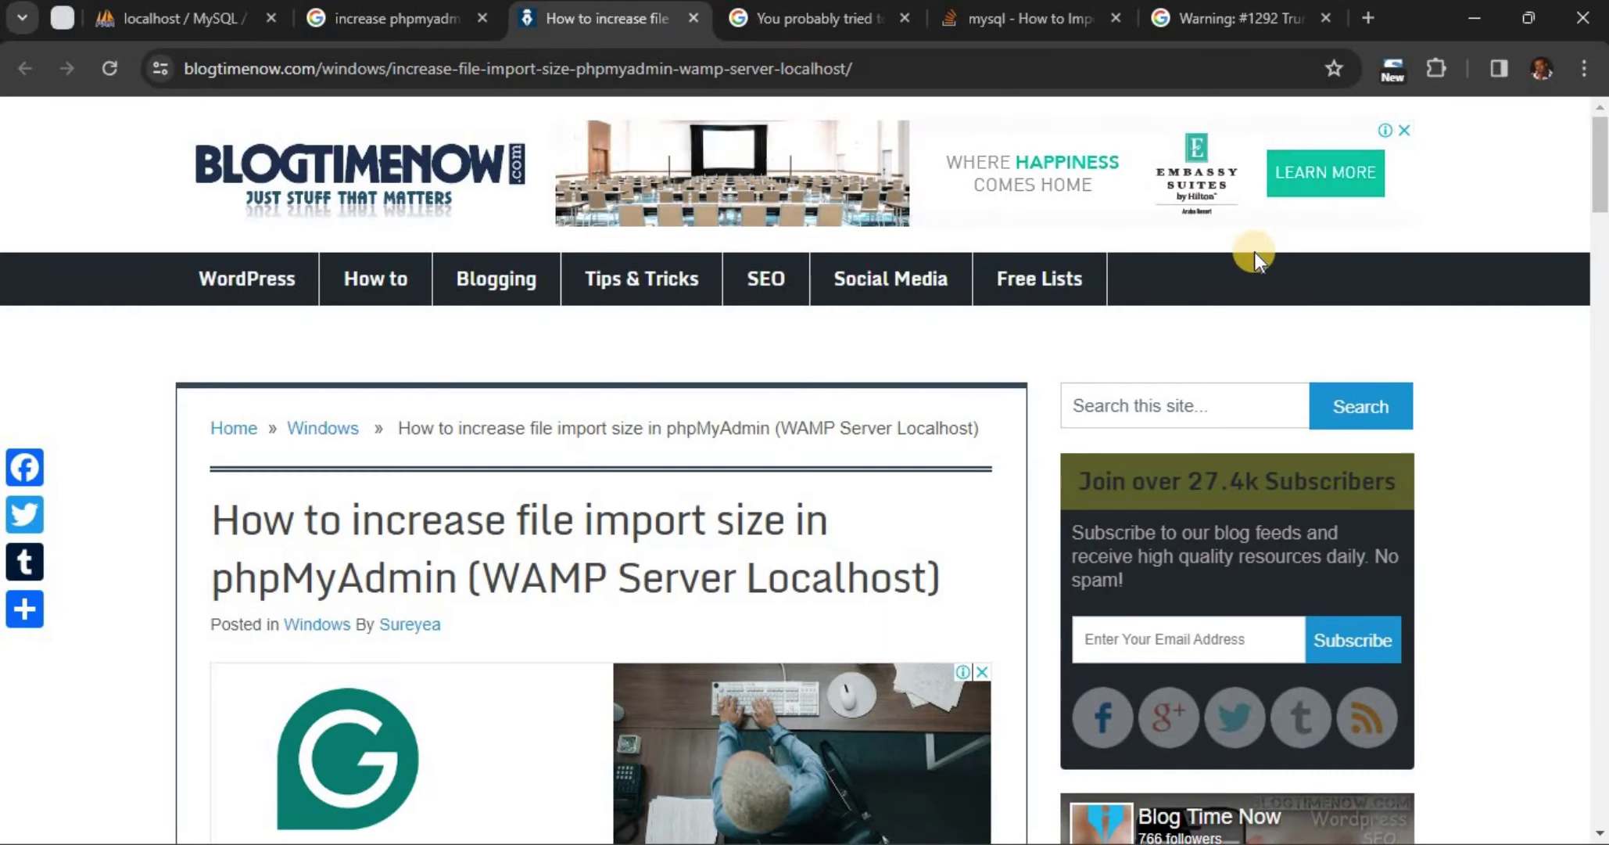
scroll(804, 469, down, 5)
scroll(804, 470, up, 5)
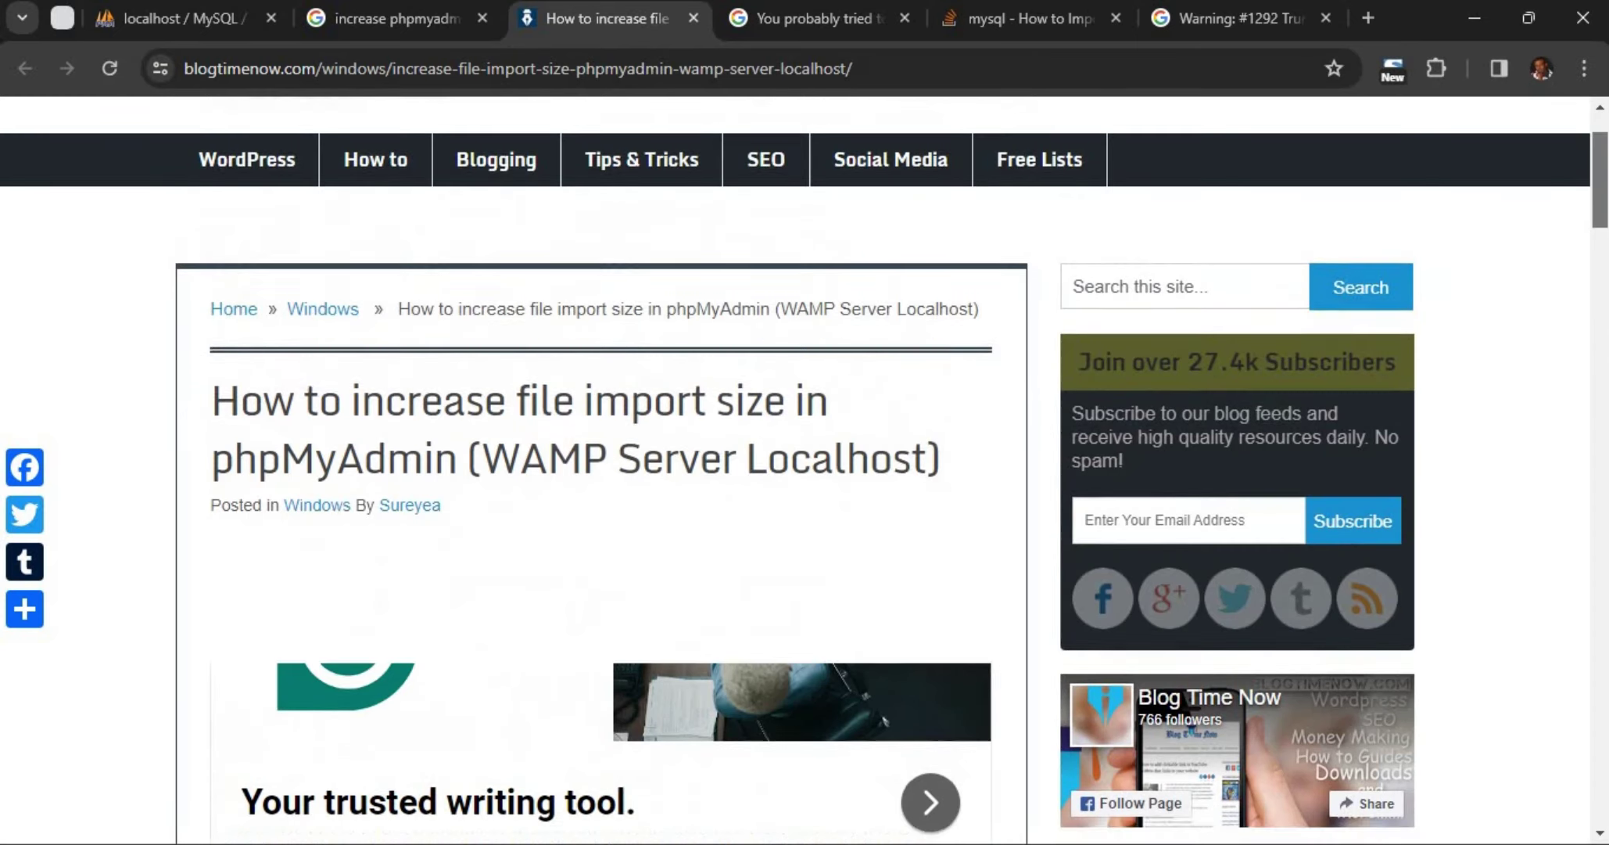
click(1084, 104)
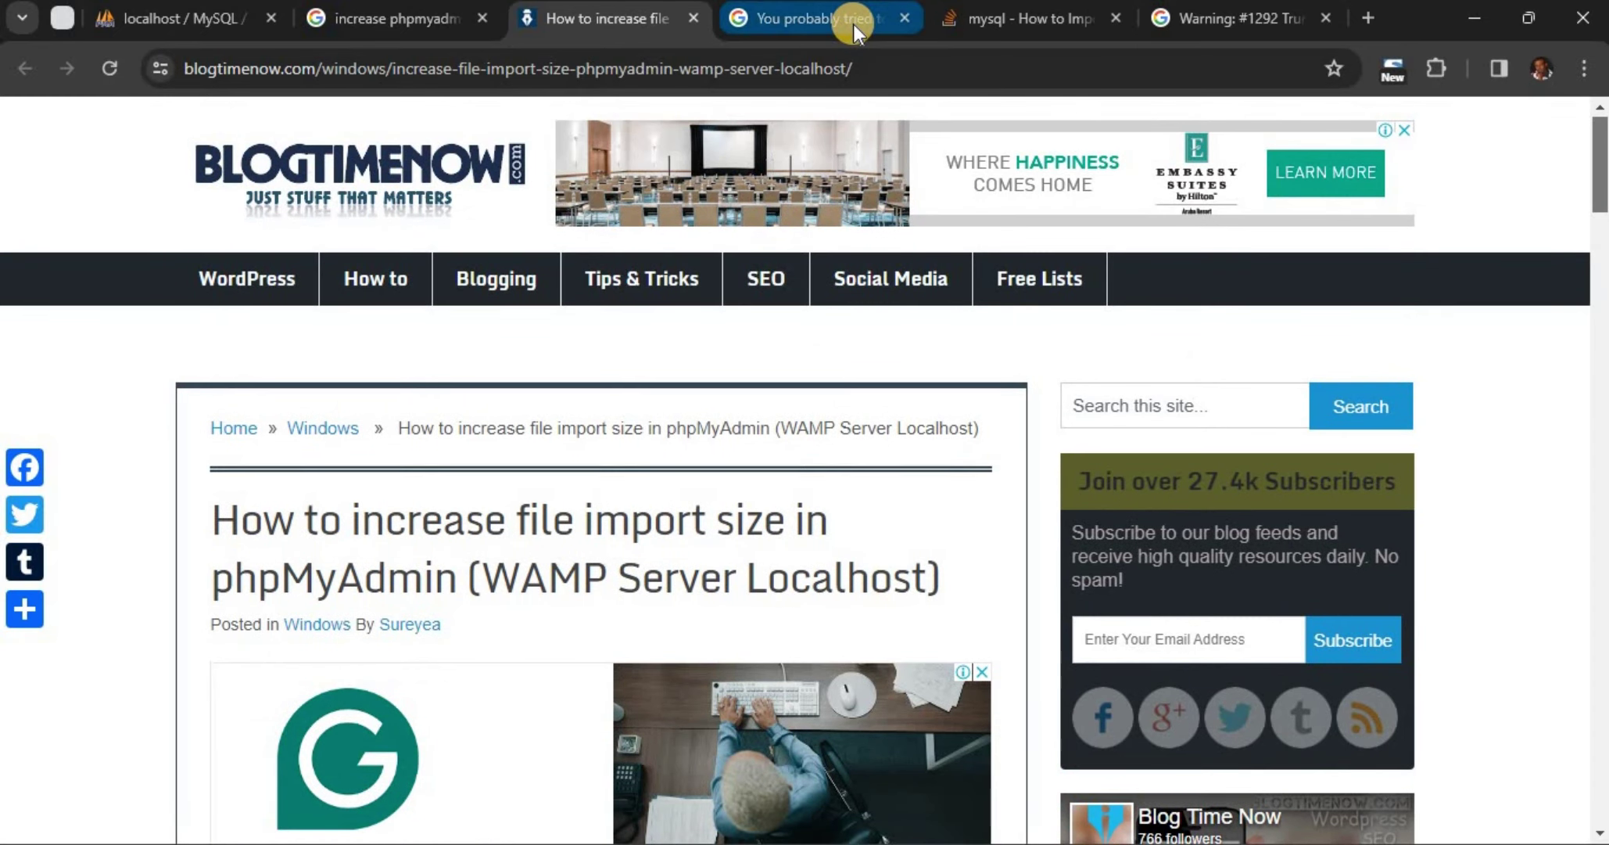
click(1010, 24)
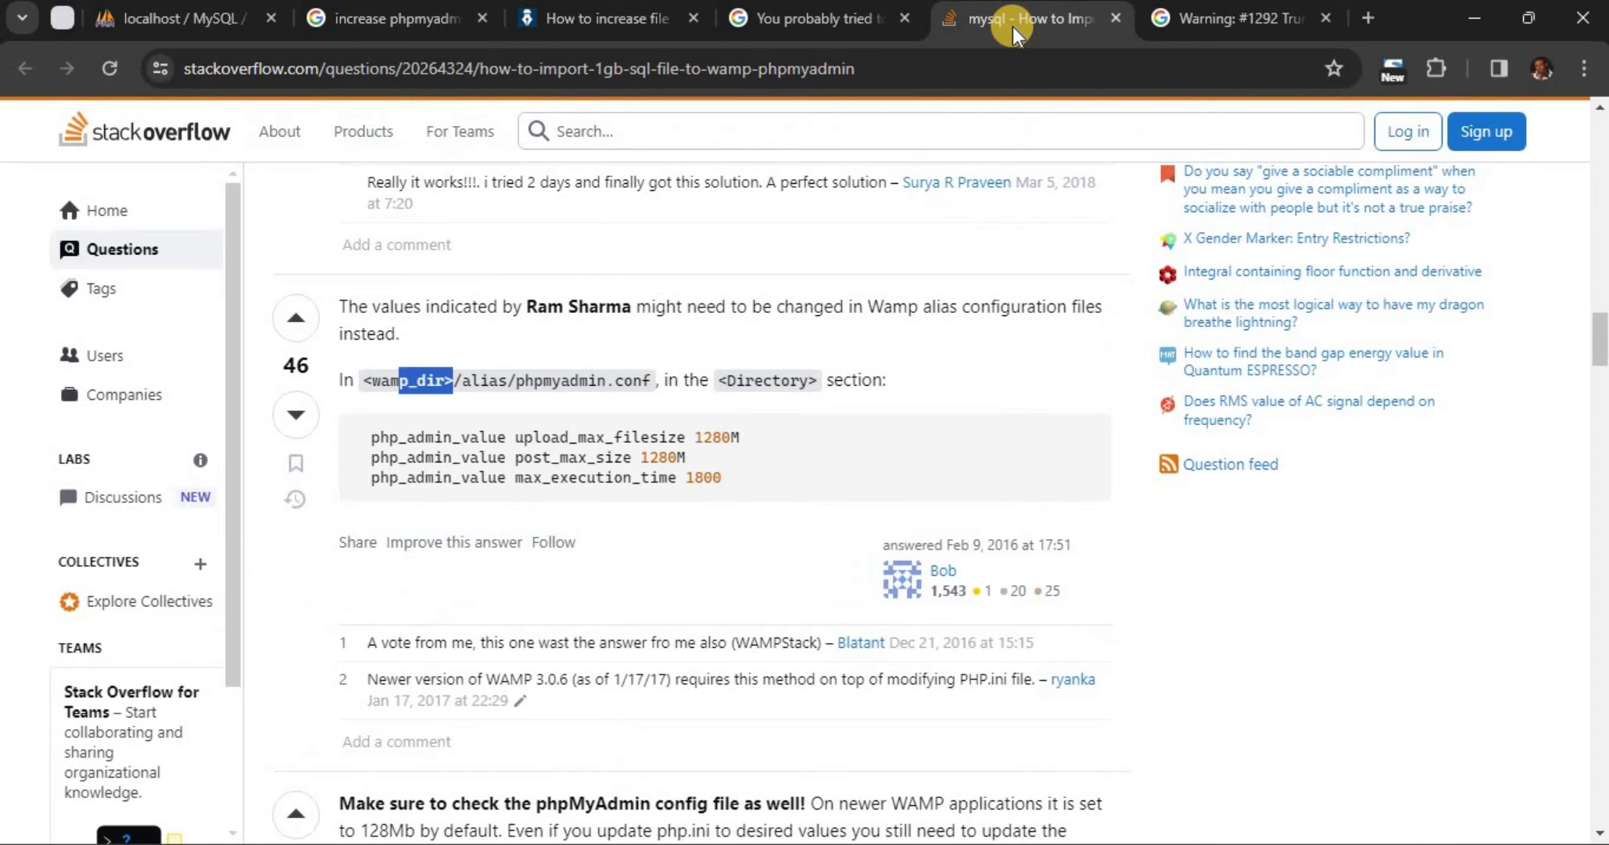
click(1587, 70)
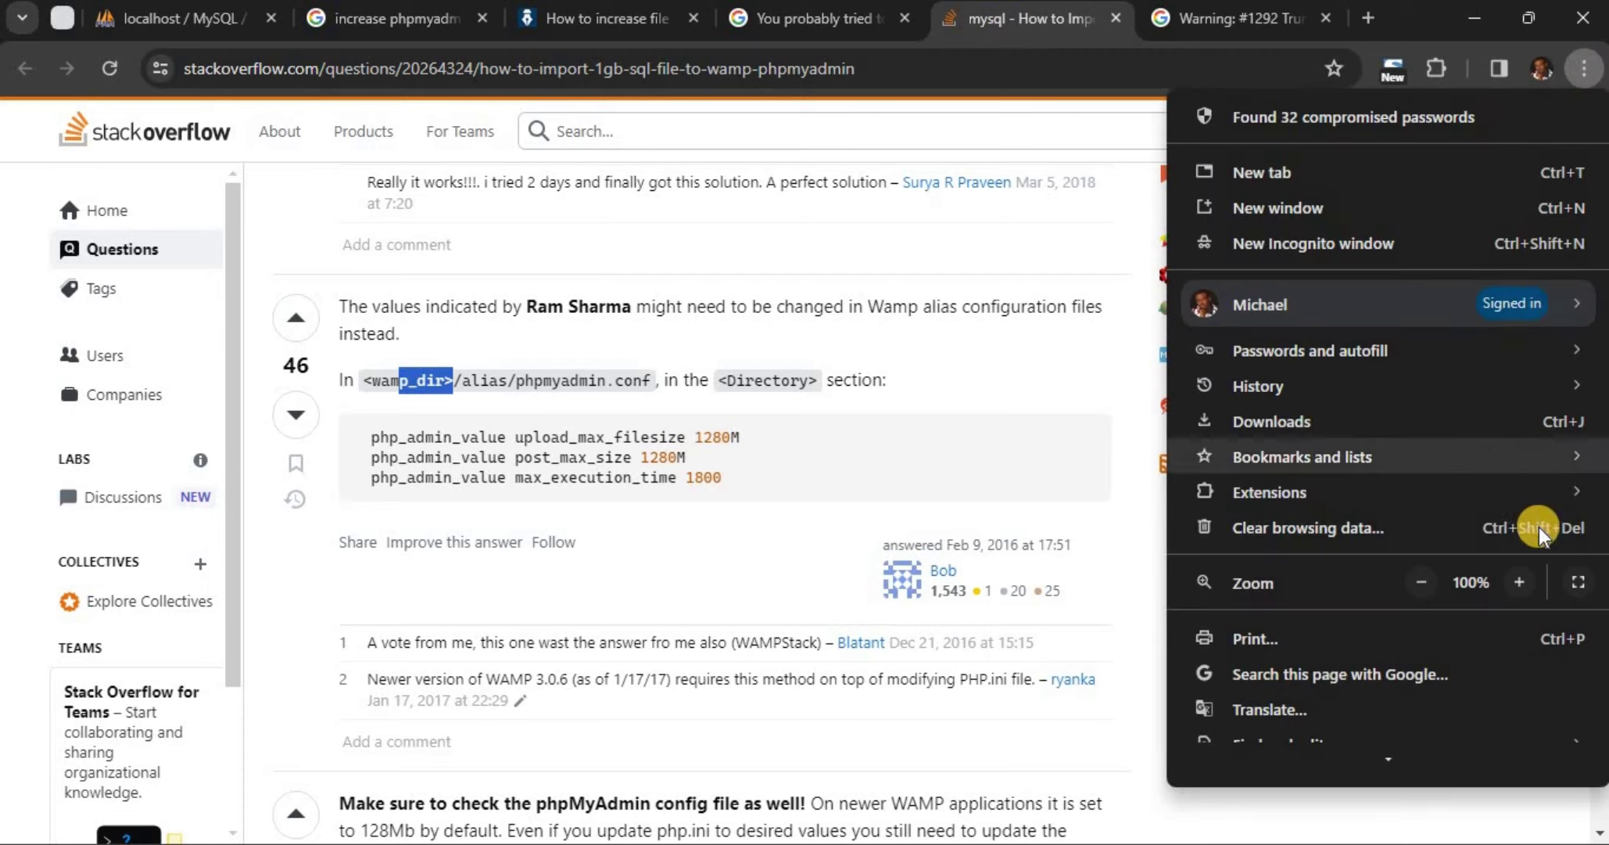
click(1521, 582)
click(1521, 582)
click(1521, 581)
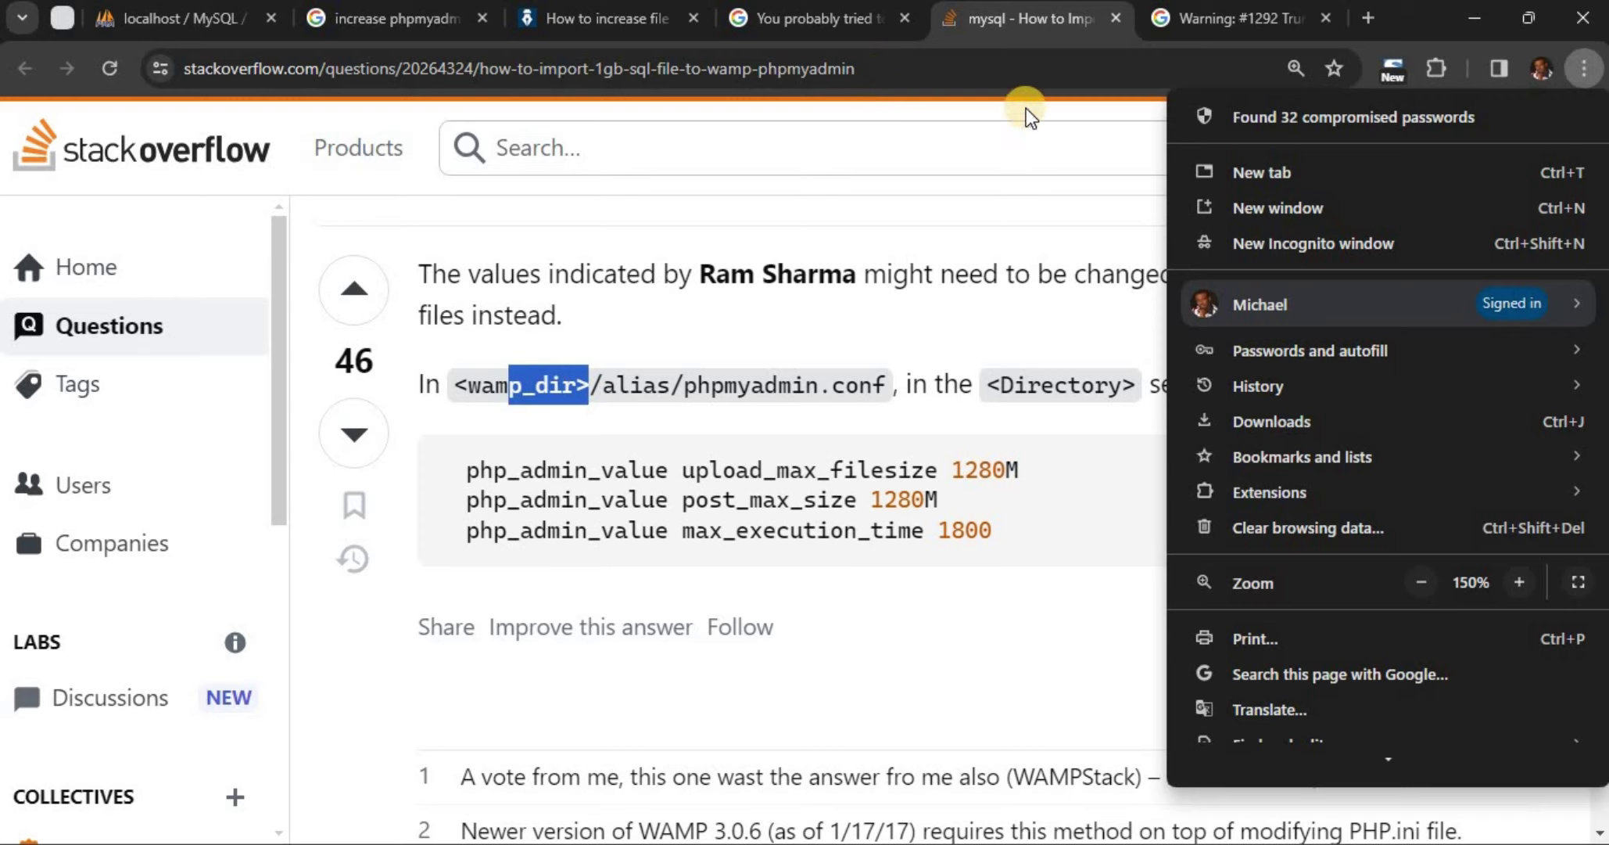
click(1421, 581)
click(1422, 581)
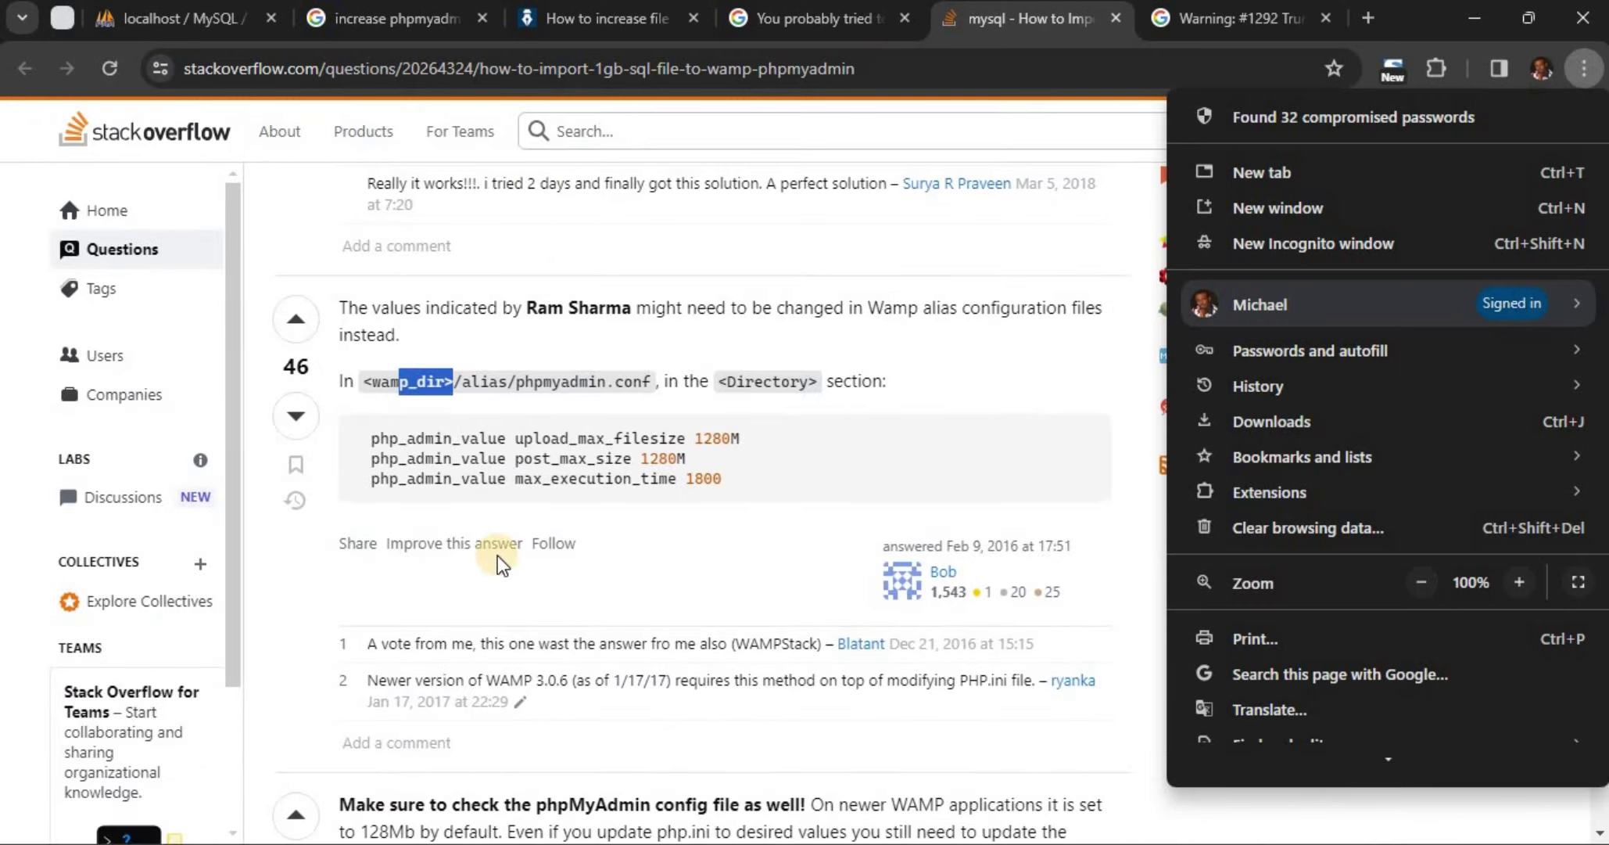
click(284, 561)
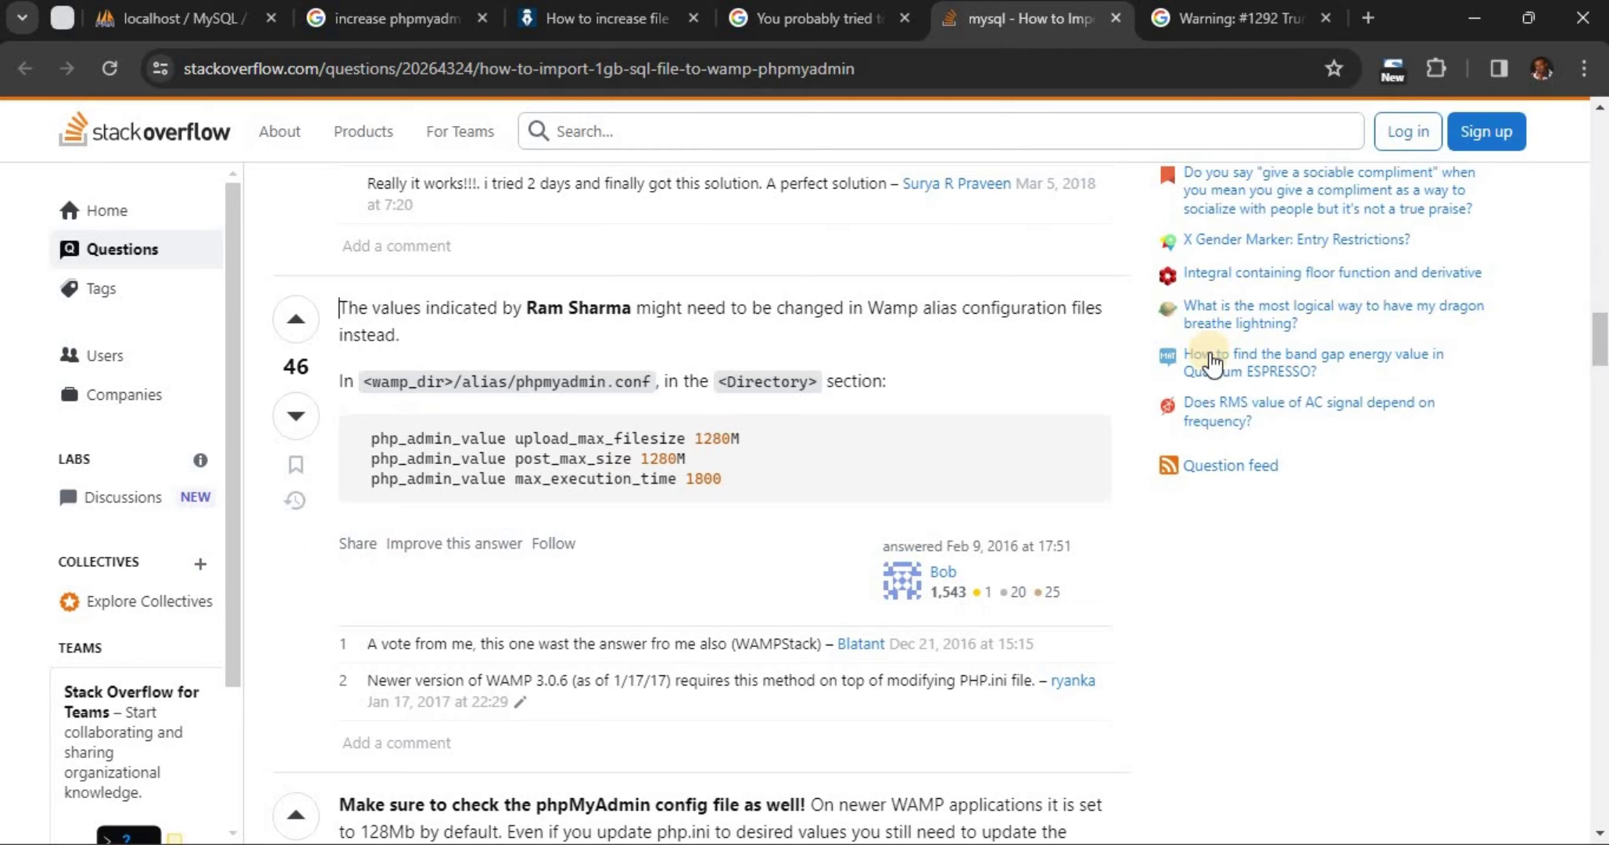
- Read the top-scored answer's recommended php.ini values for post_max_size, upload_max_filesize and max_execution_time
drag(1598, 341, 1598, 155)
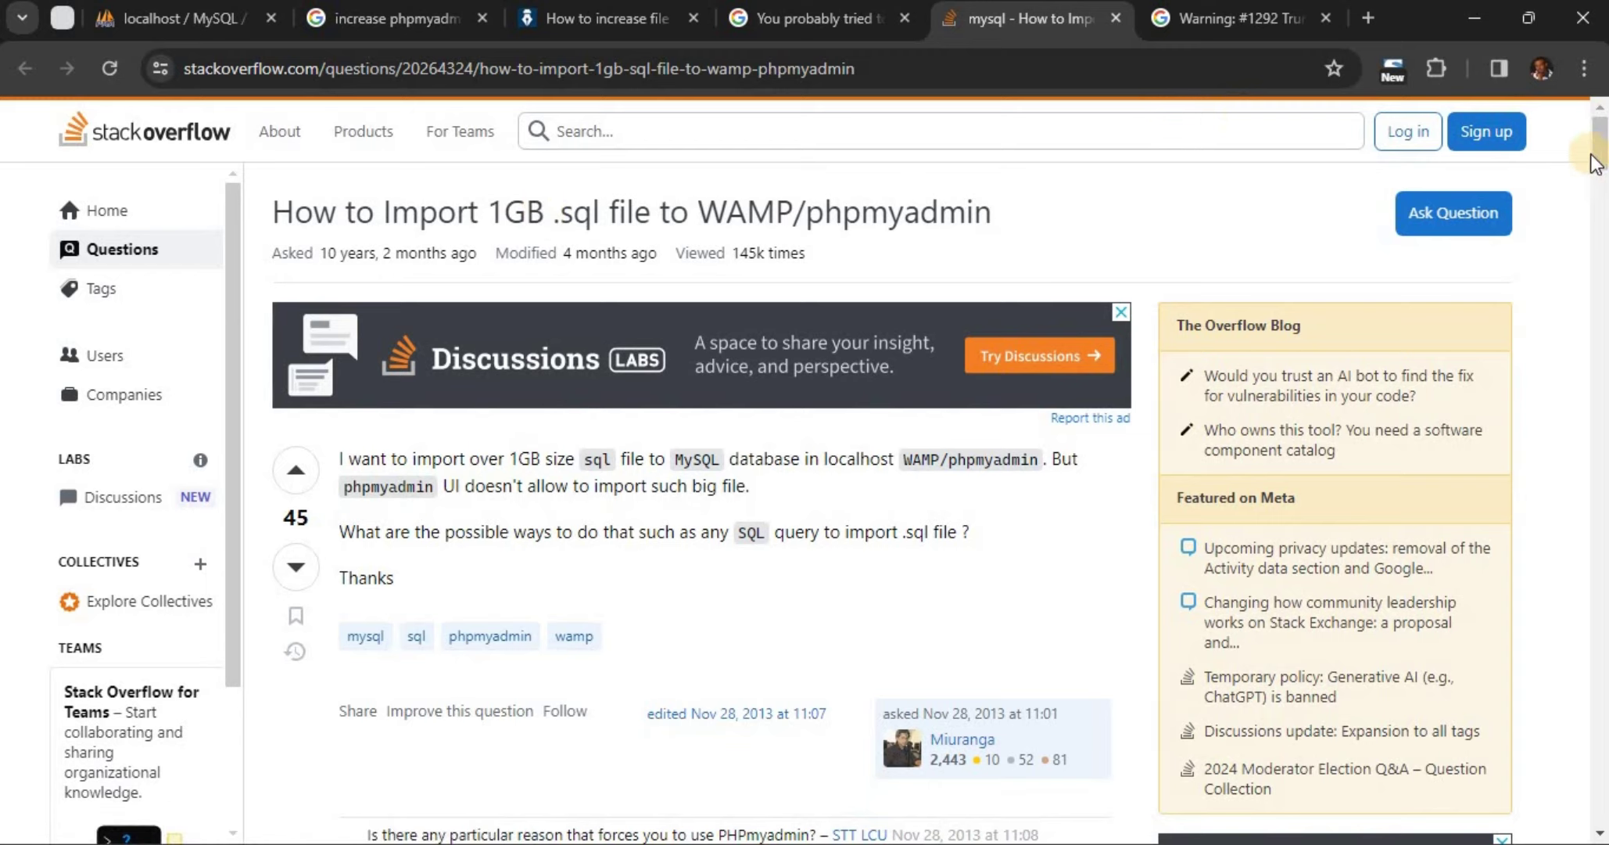
drag(1599, 160, 1598, 211)
scroll(782, 299, down, 1)
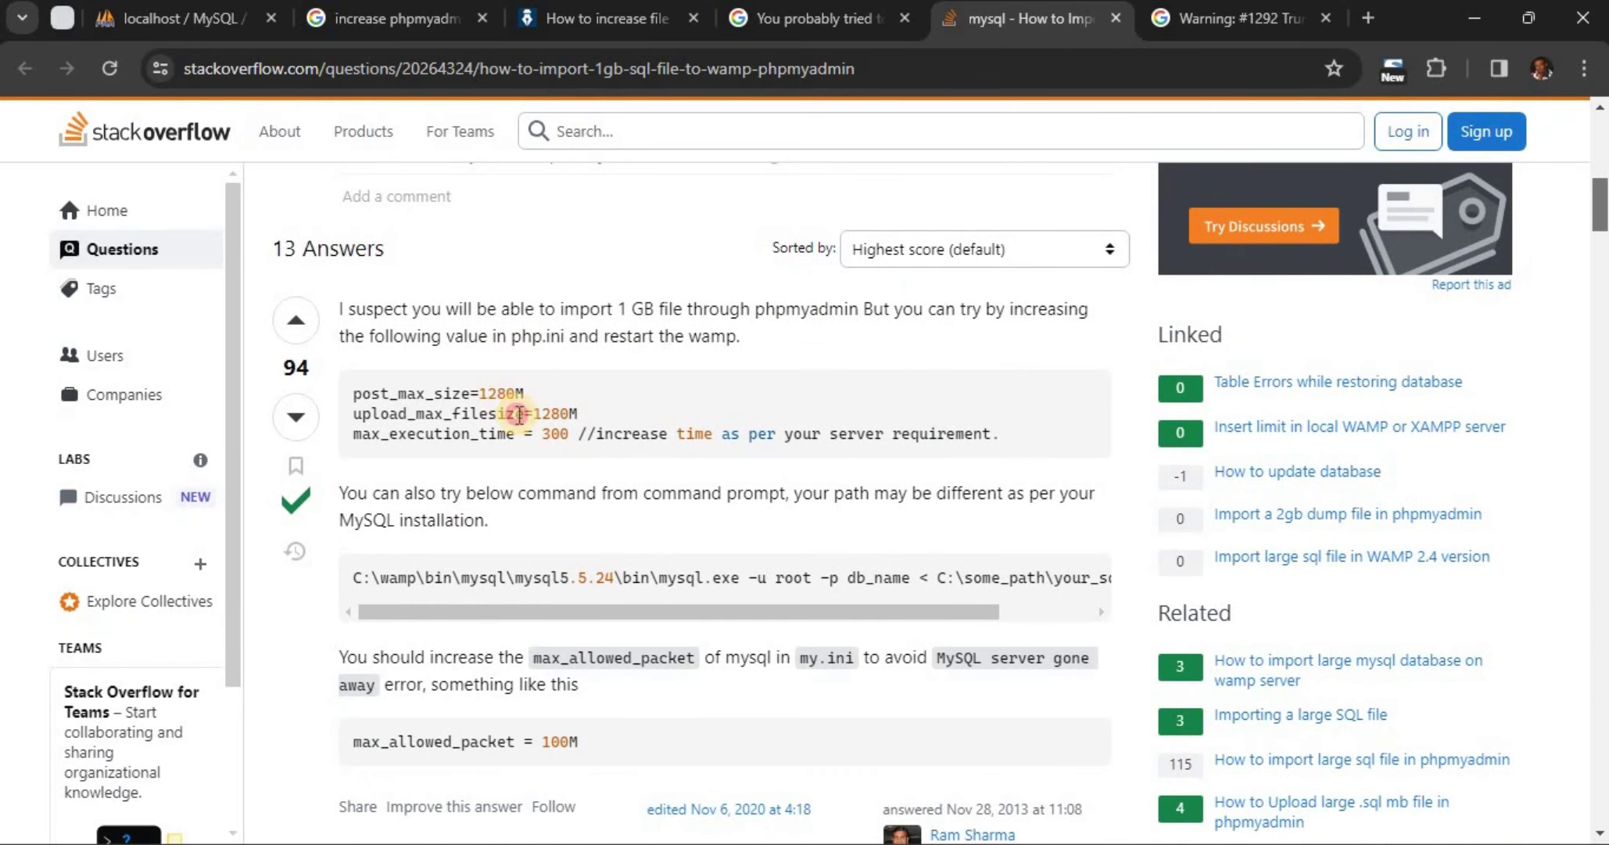
drag(498, 394, 575, 450)
click(639, 451)
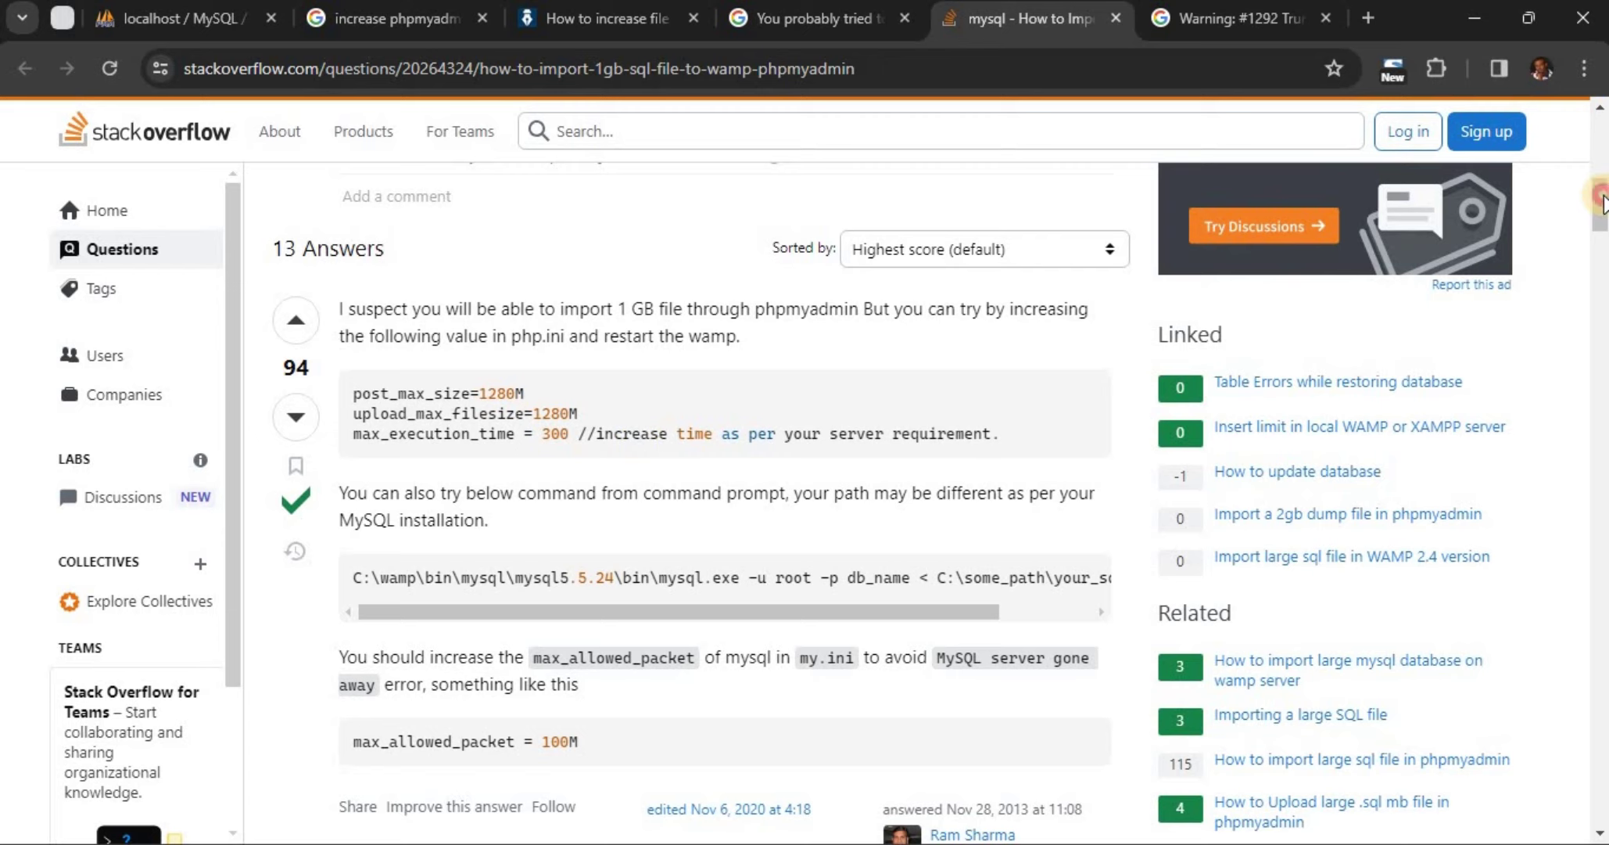
scroll(1484, 503, down, 4)
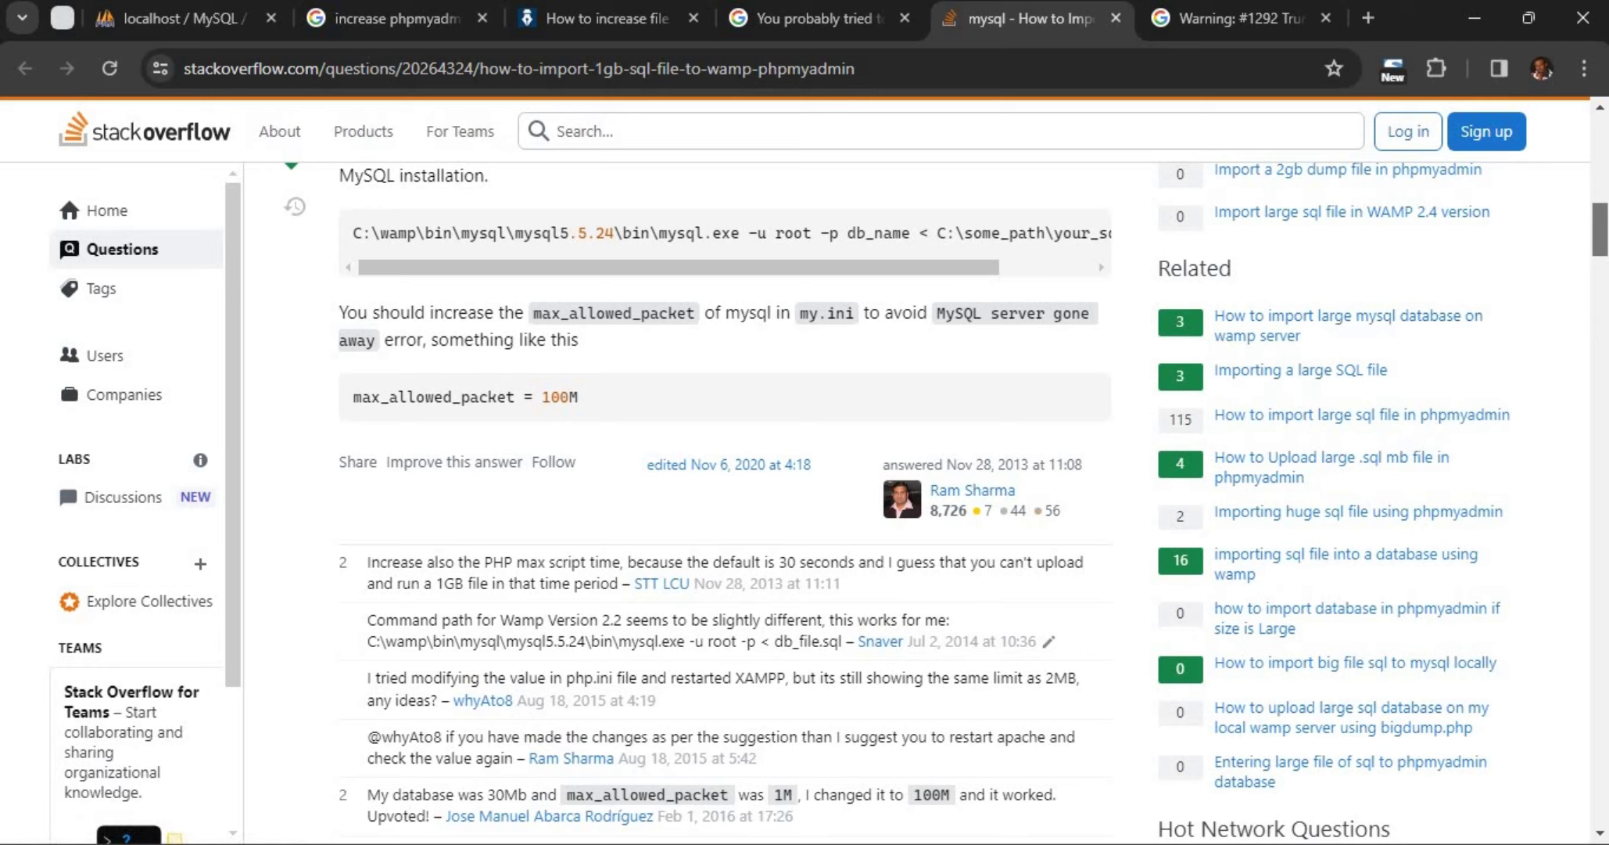
- Inspect WampServer's PHP settings, then recheck the maximum upload size on phpMyAdmin's import page for the demo database
click(1235, 752)
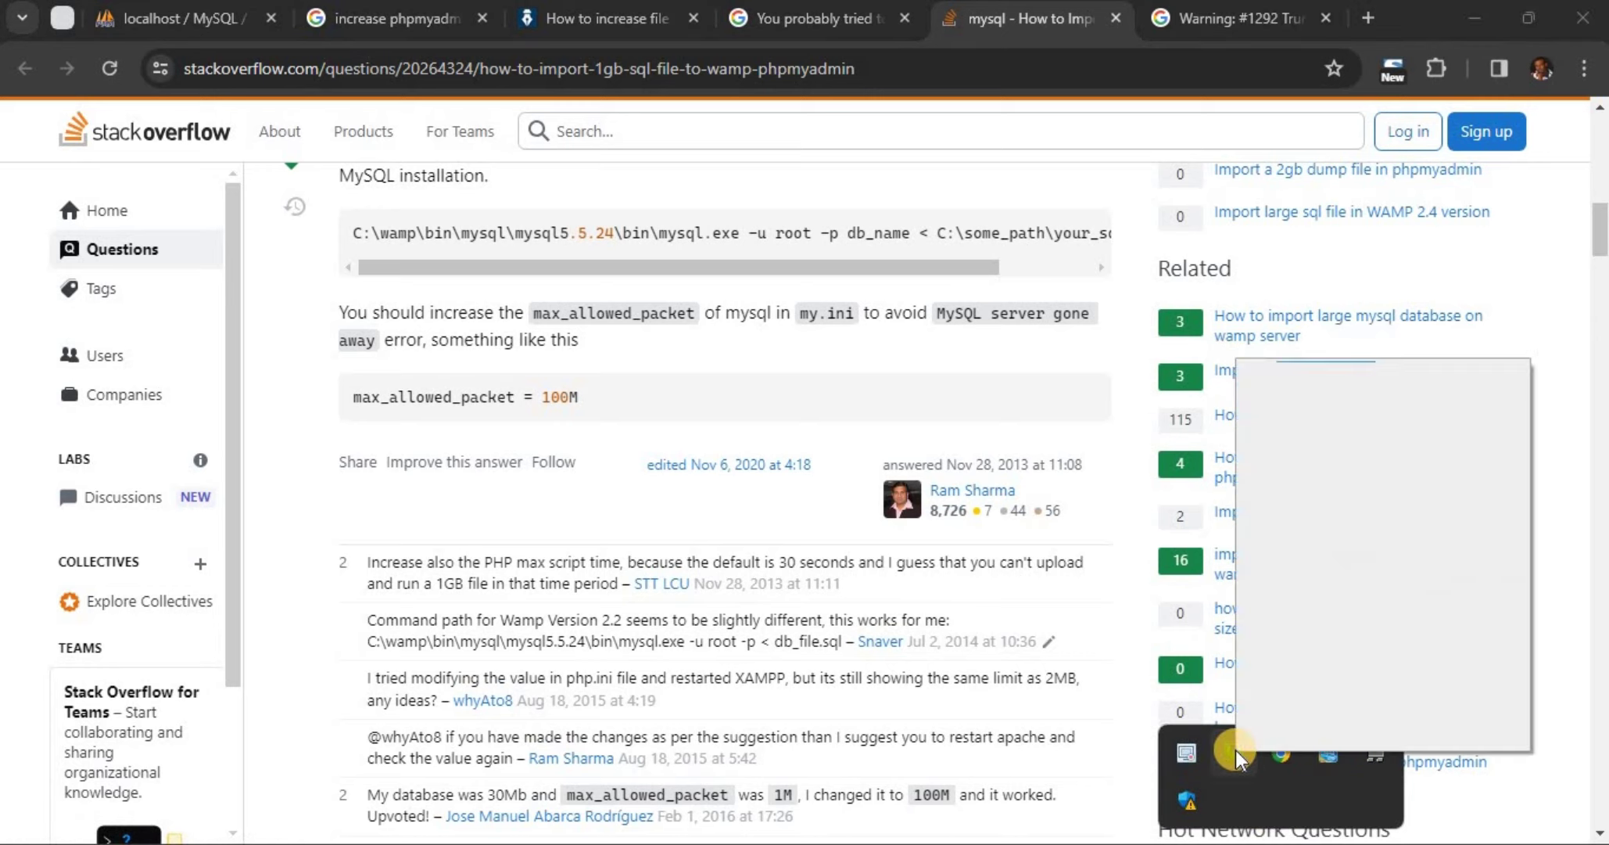
mouse_move(1290, 540)
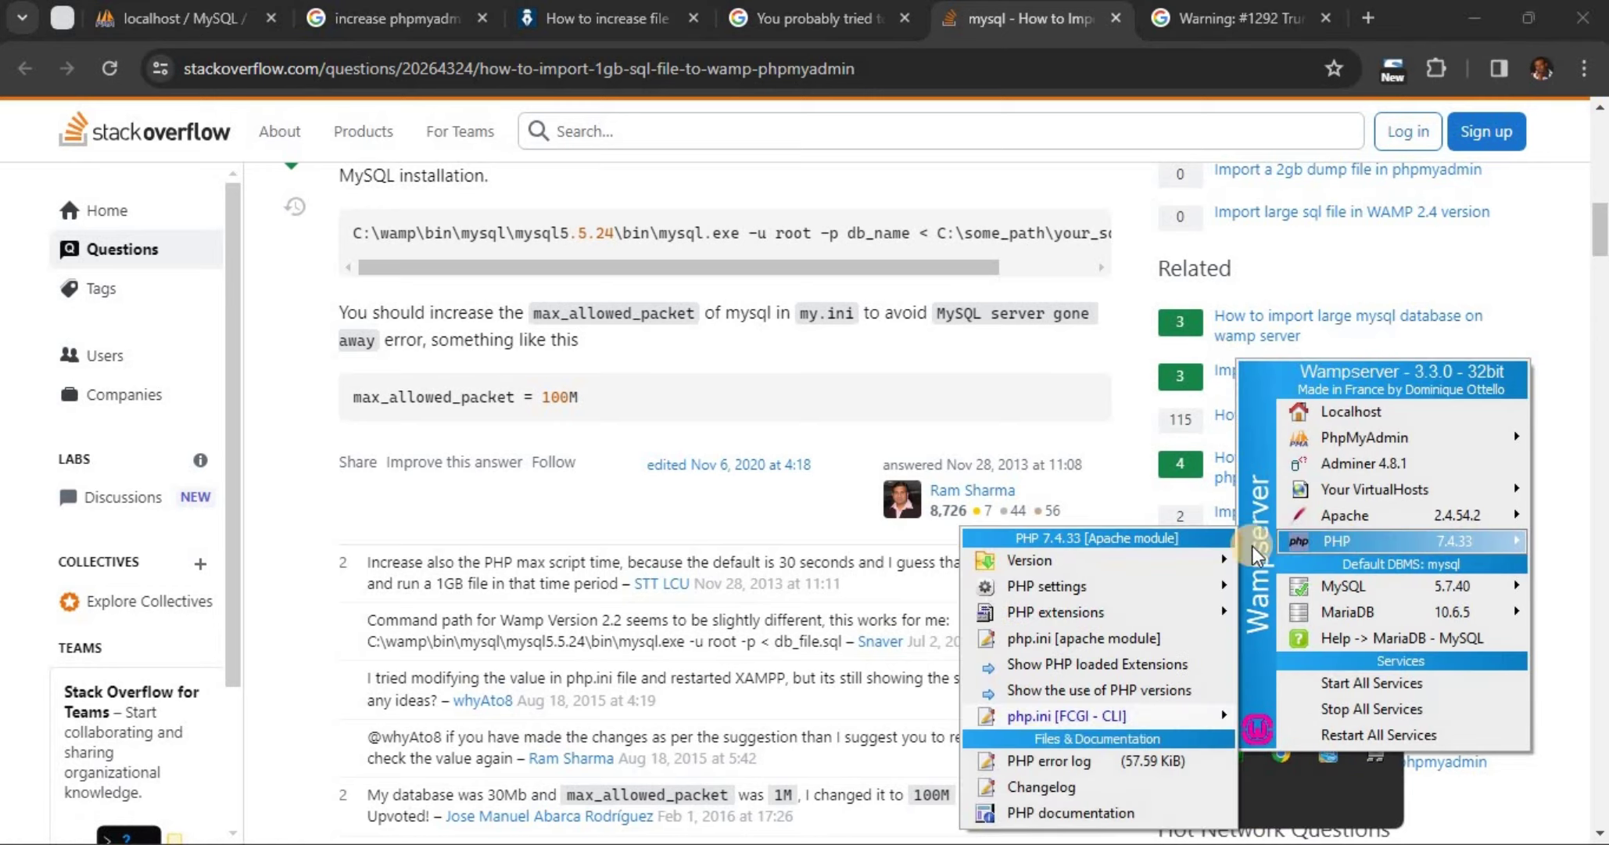
mouse_move(1140, 586)
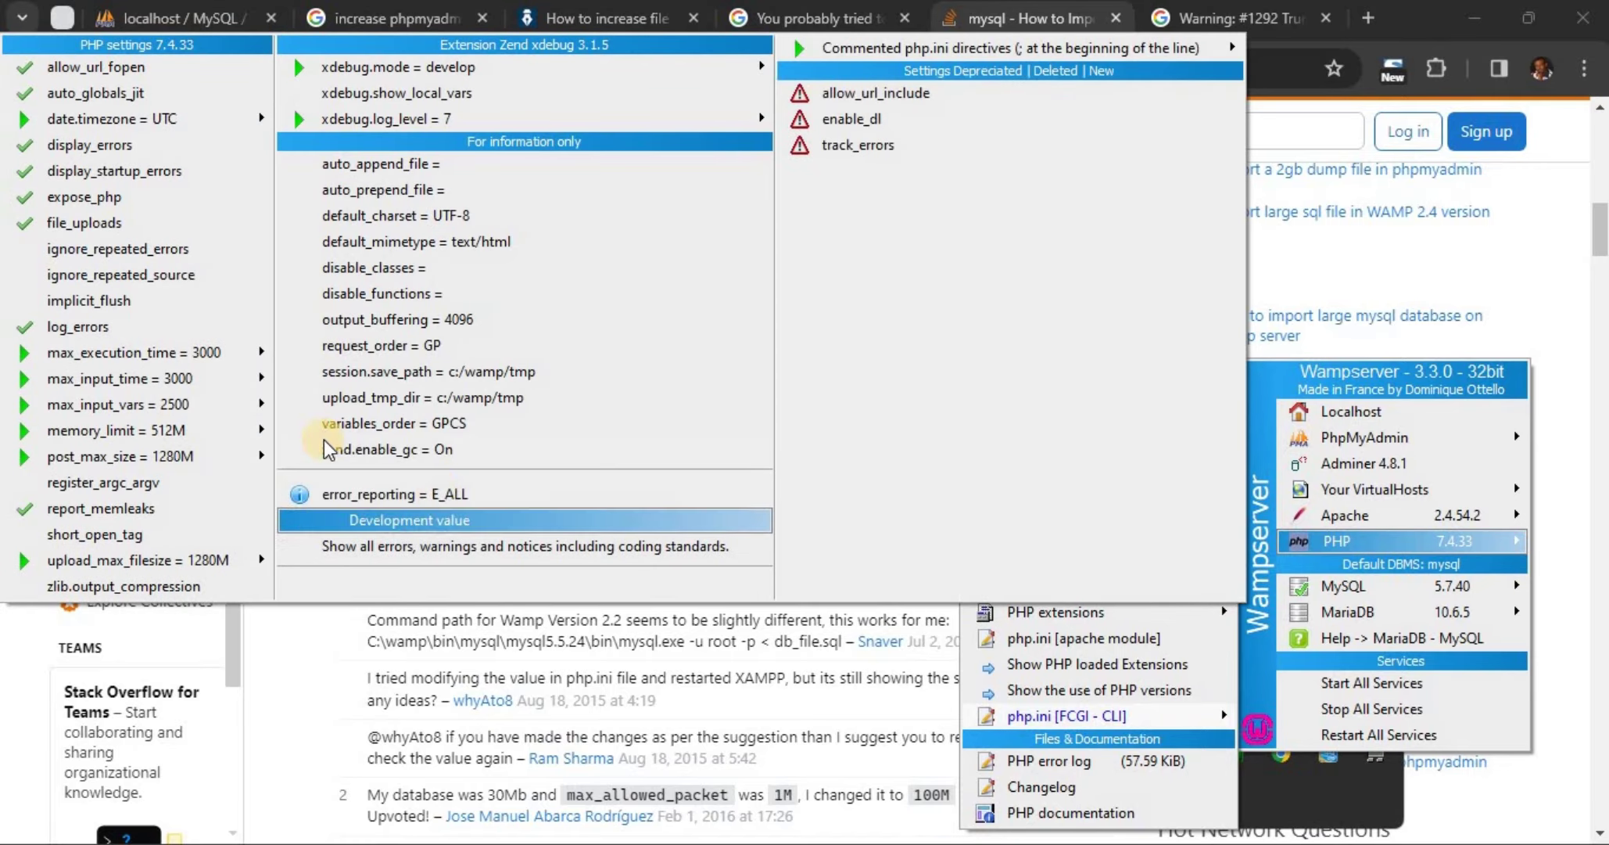
click(649, 422)
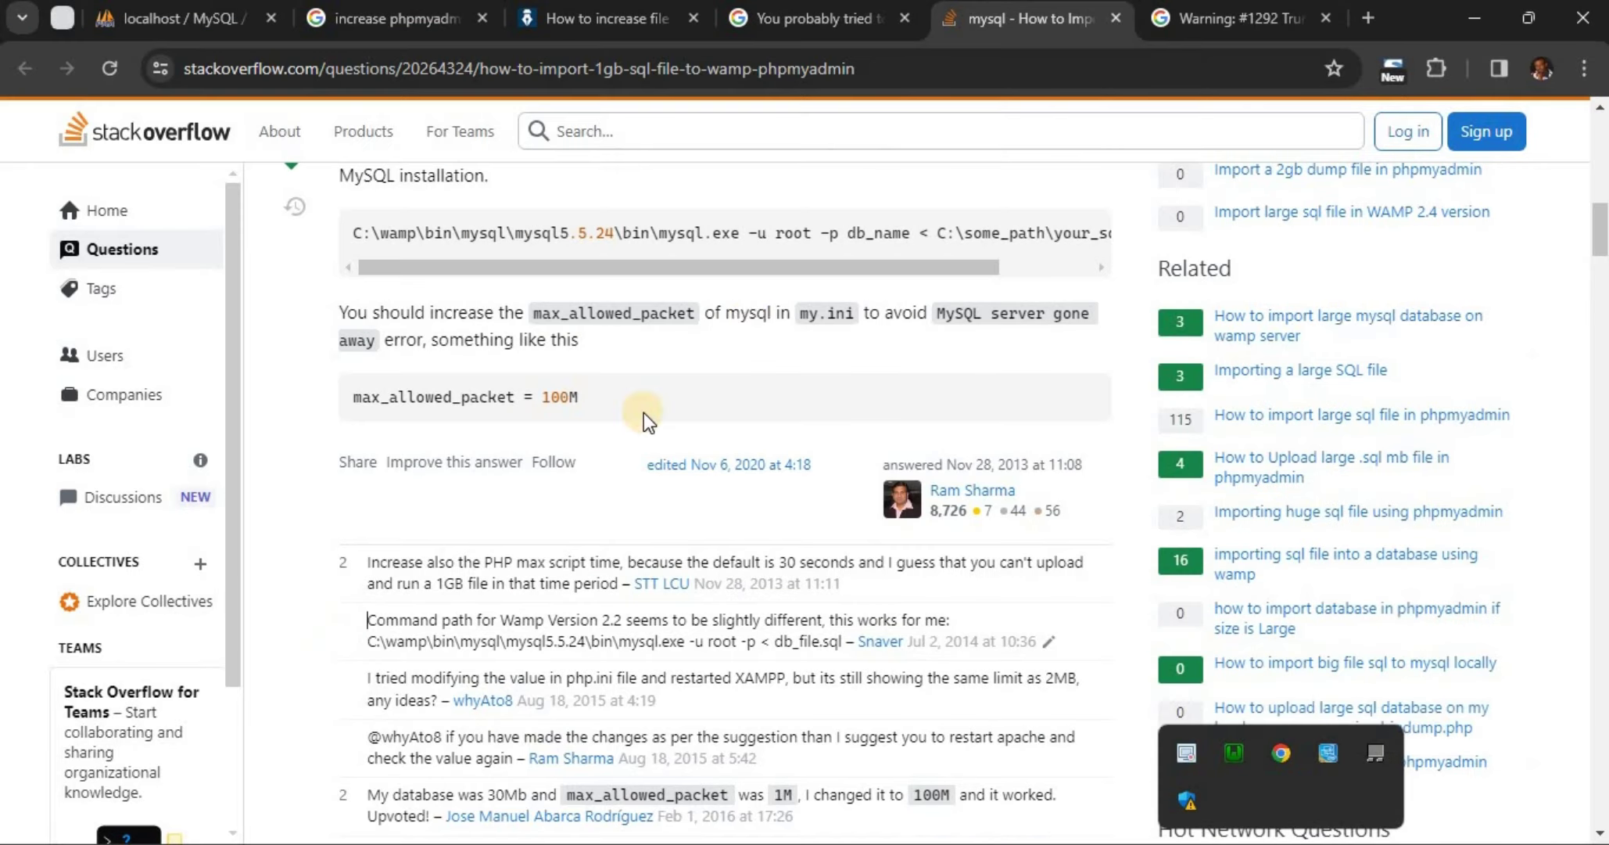
click(195, 18)
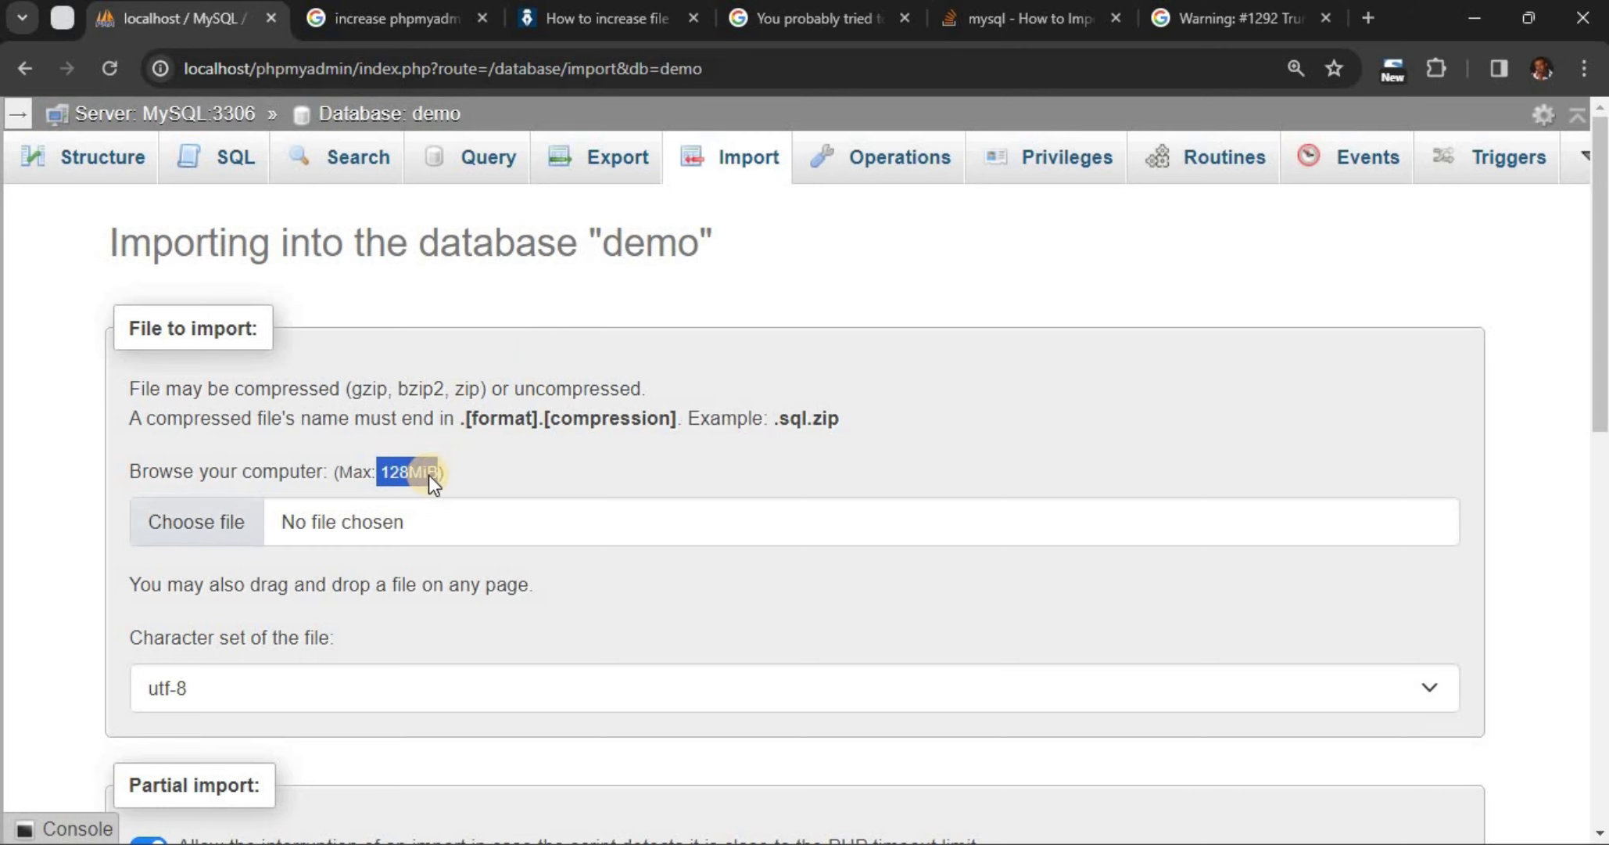
- Return to the Stack Overflow question and highlight the phpmyadmin.conf path in the answer about Wamp alias configuration files
click(1031, 24)
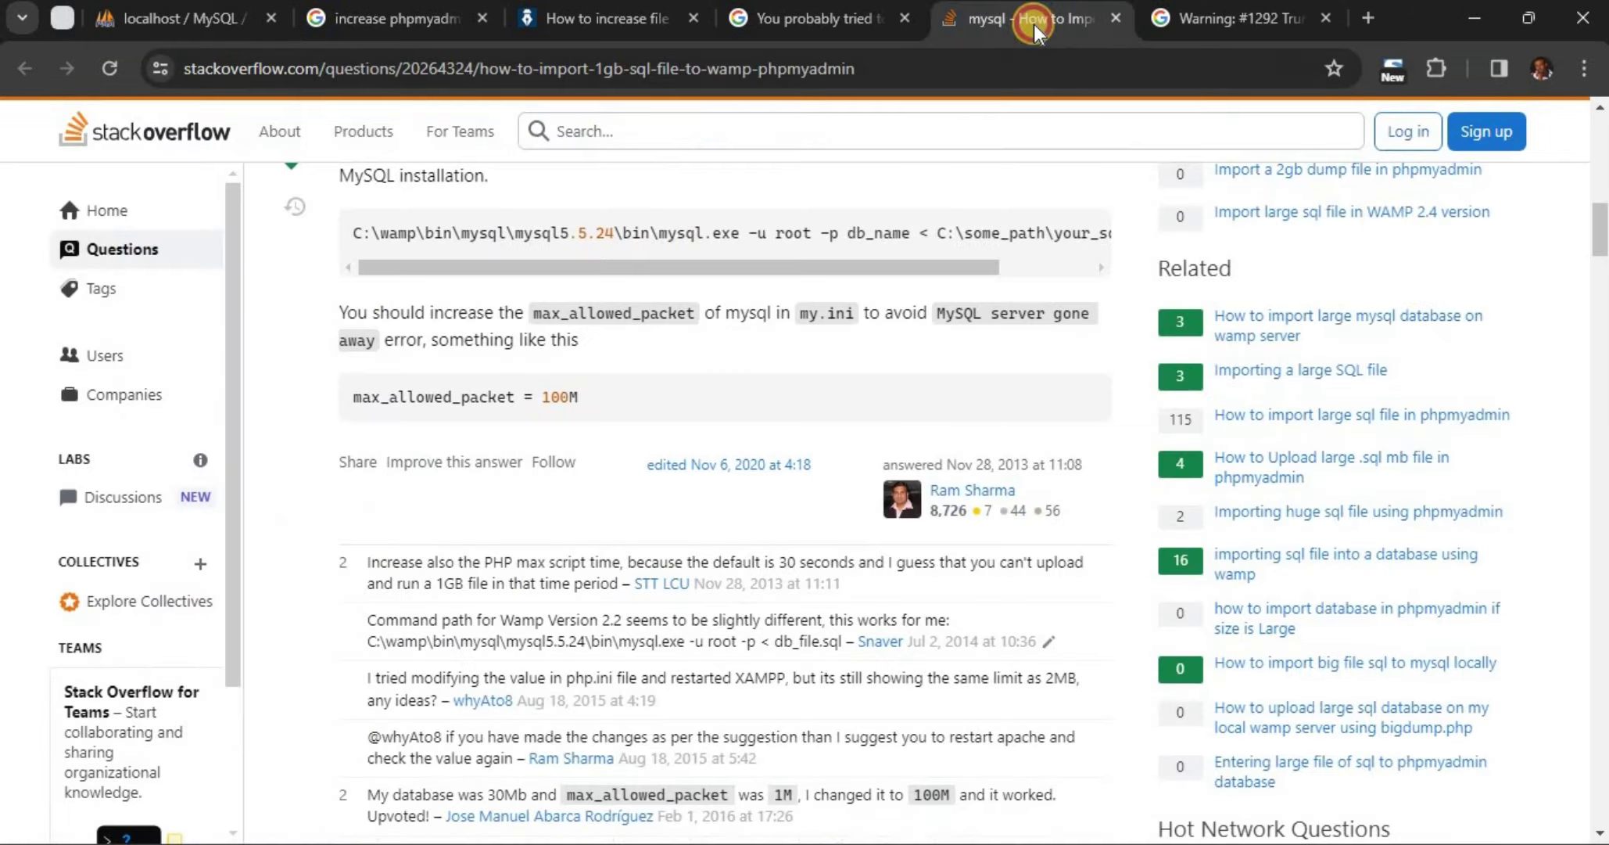
drag(1600, 234, 1189, 341)
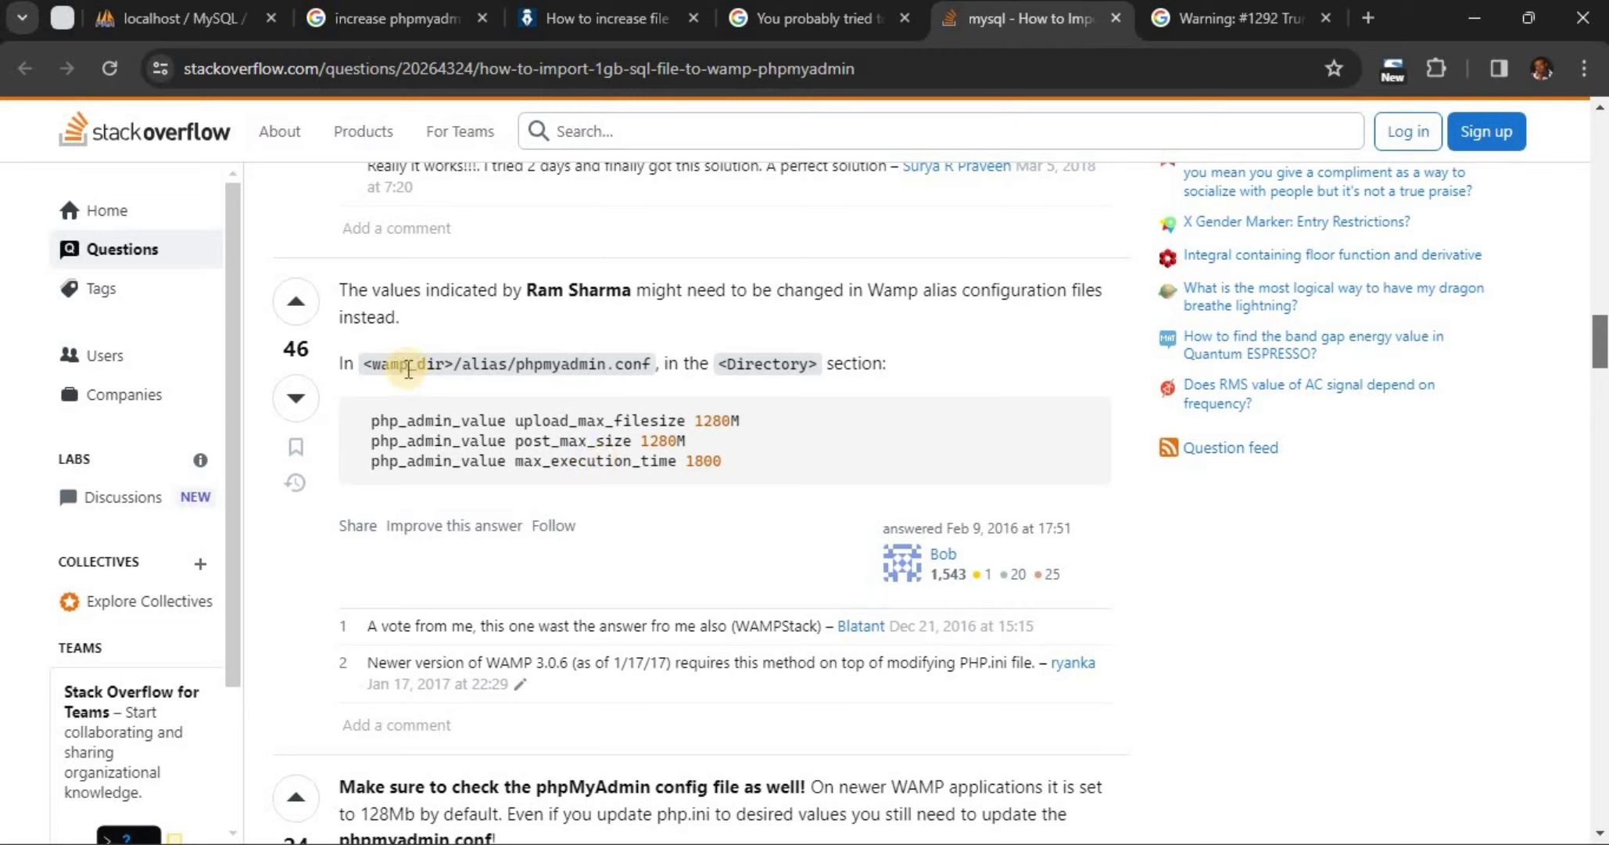
drag(363, 363, 651, 358)
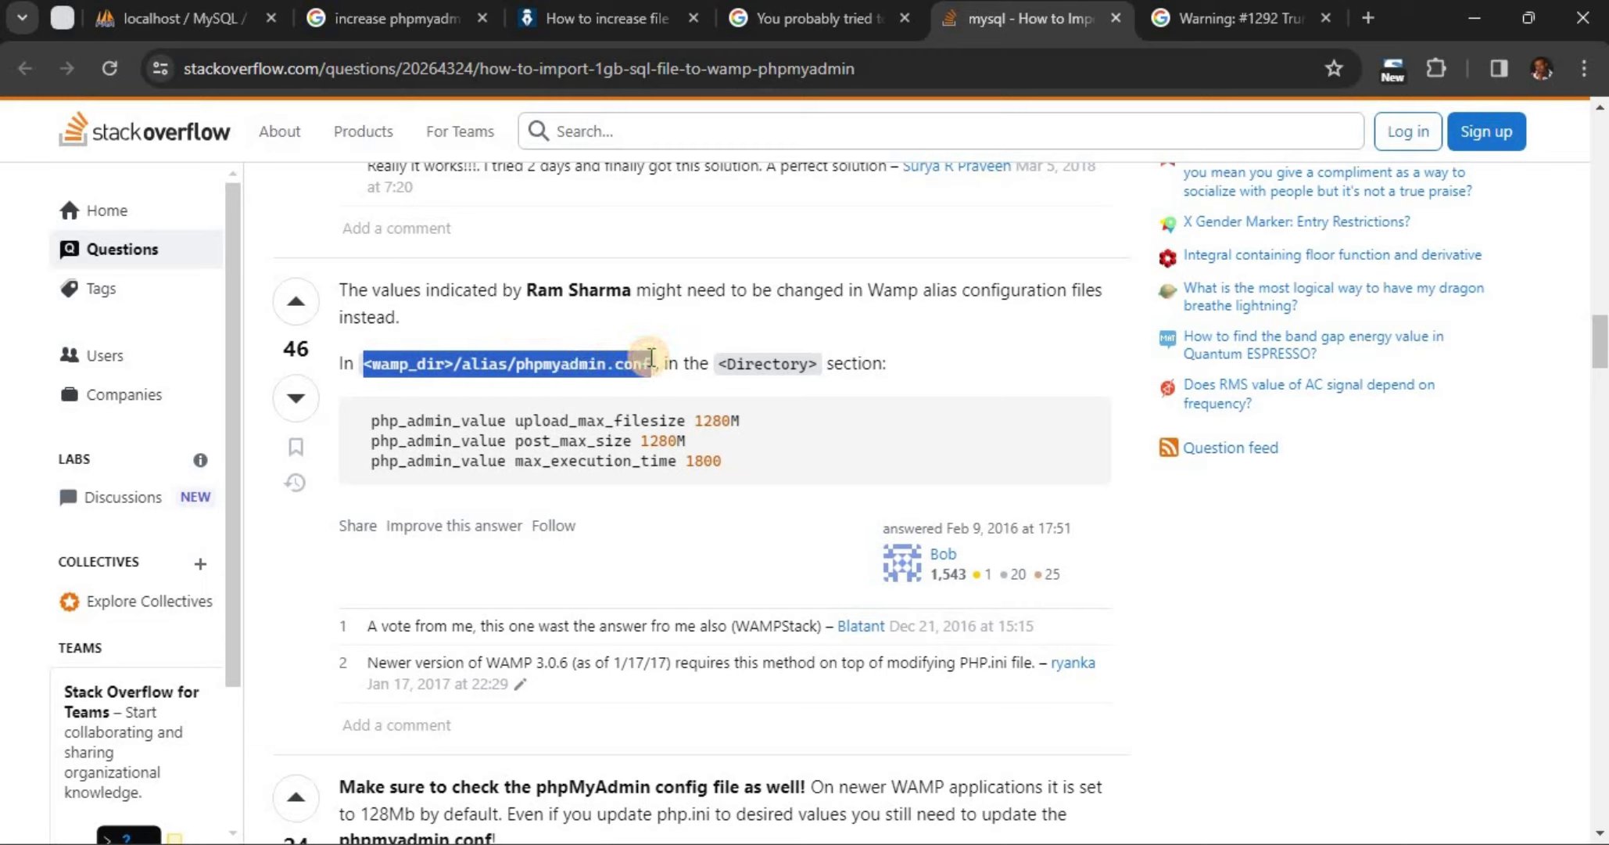
double_click(567, 363)
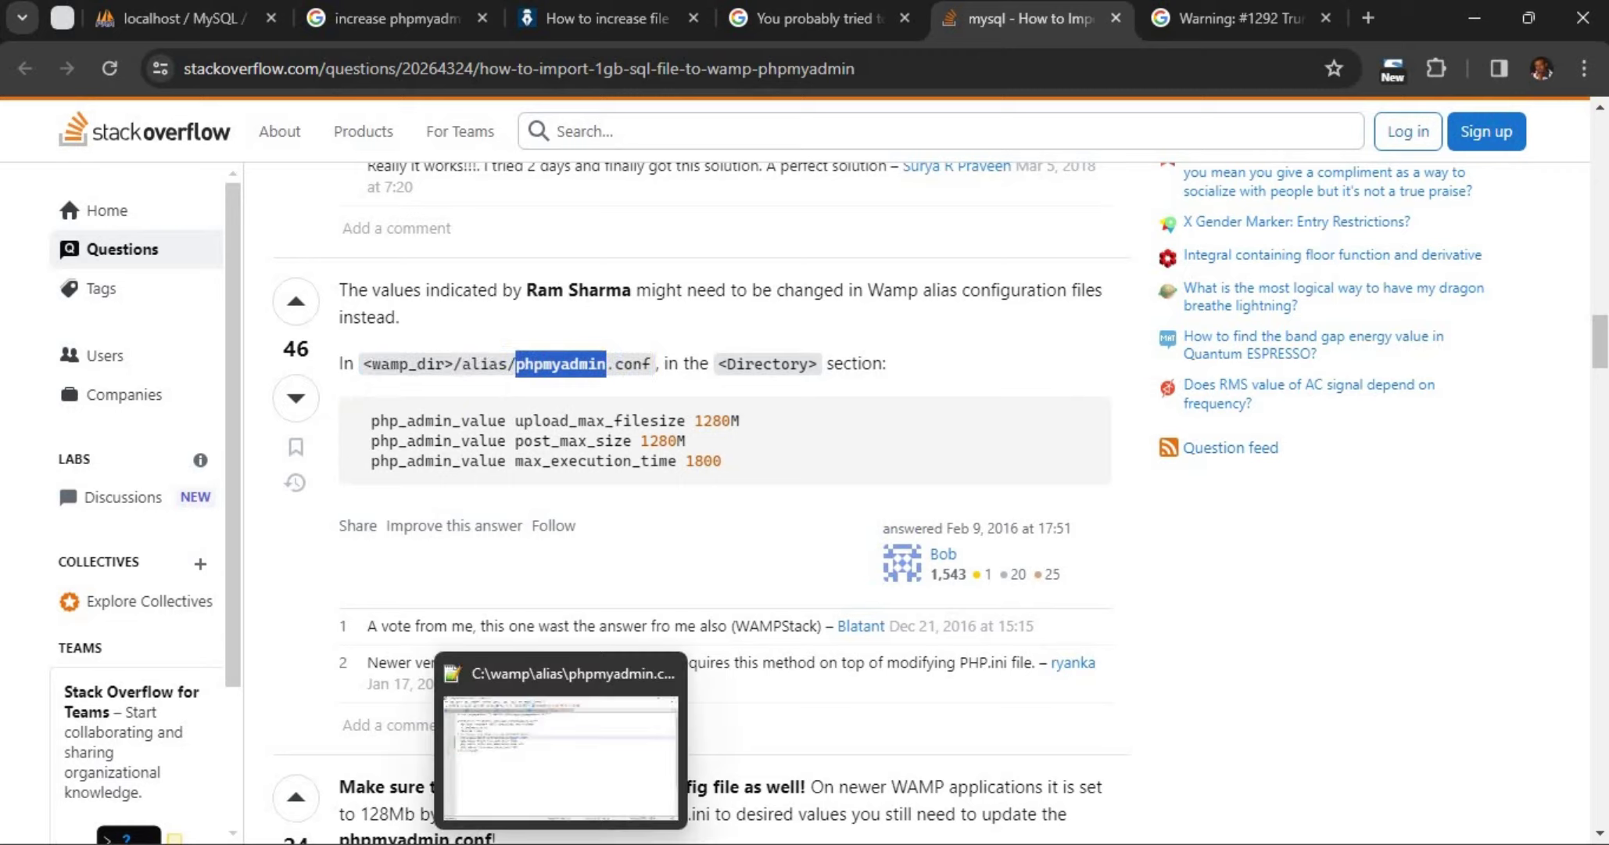
- View C:\wamp\alias\phpmyadmin.conf in Notepad++, then return to the Stack Overflow answer in Chrome
click(561, 843)
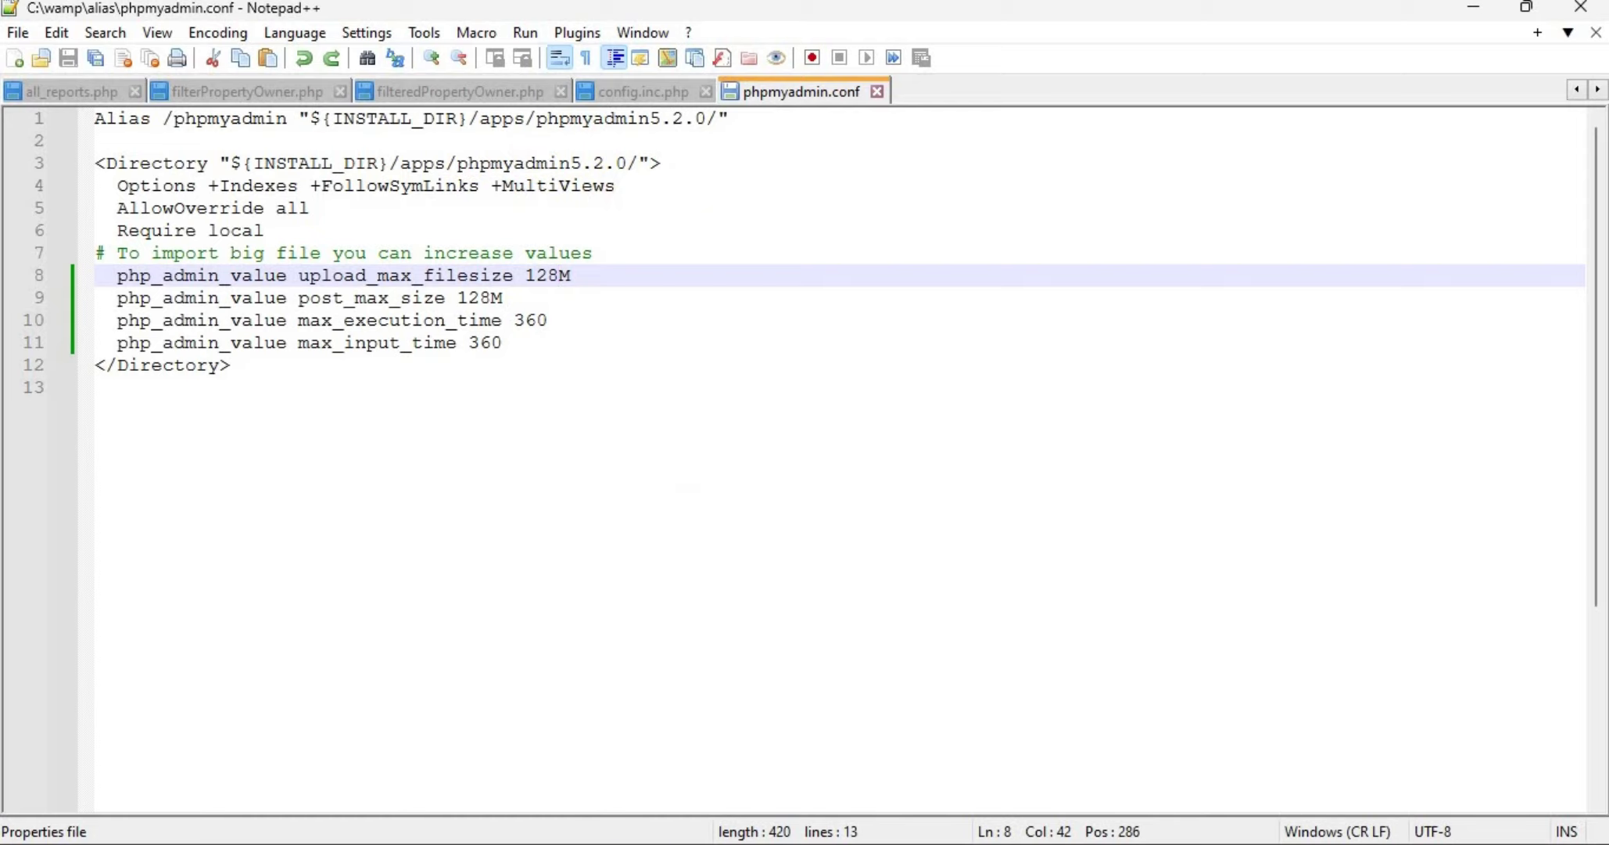
mouse_move(612, 843)
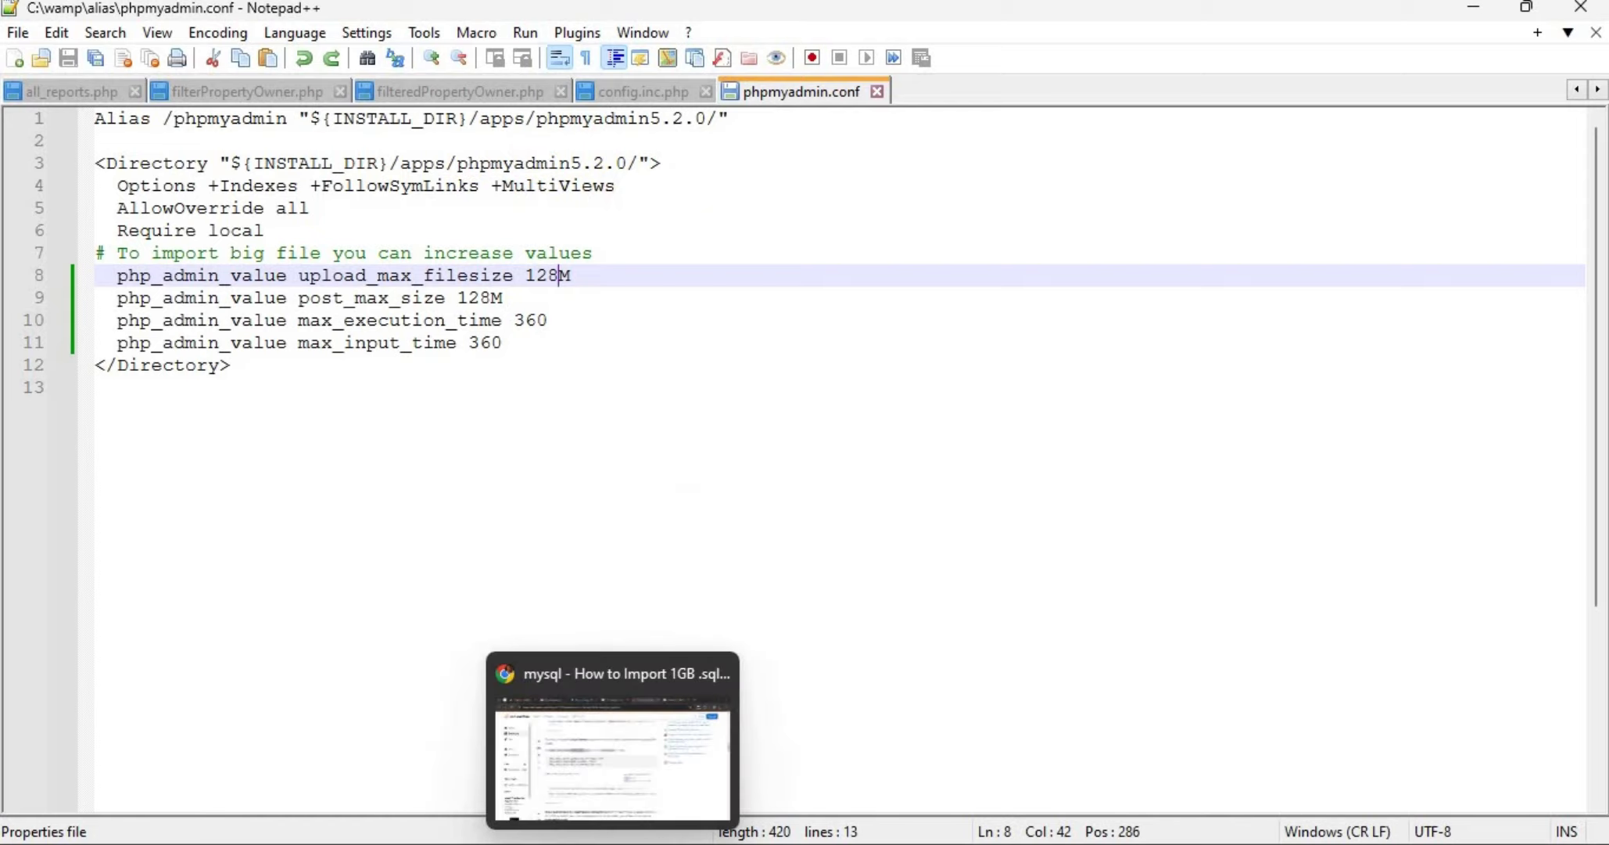
click(612, 751)
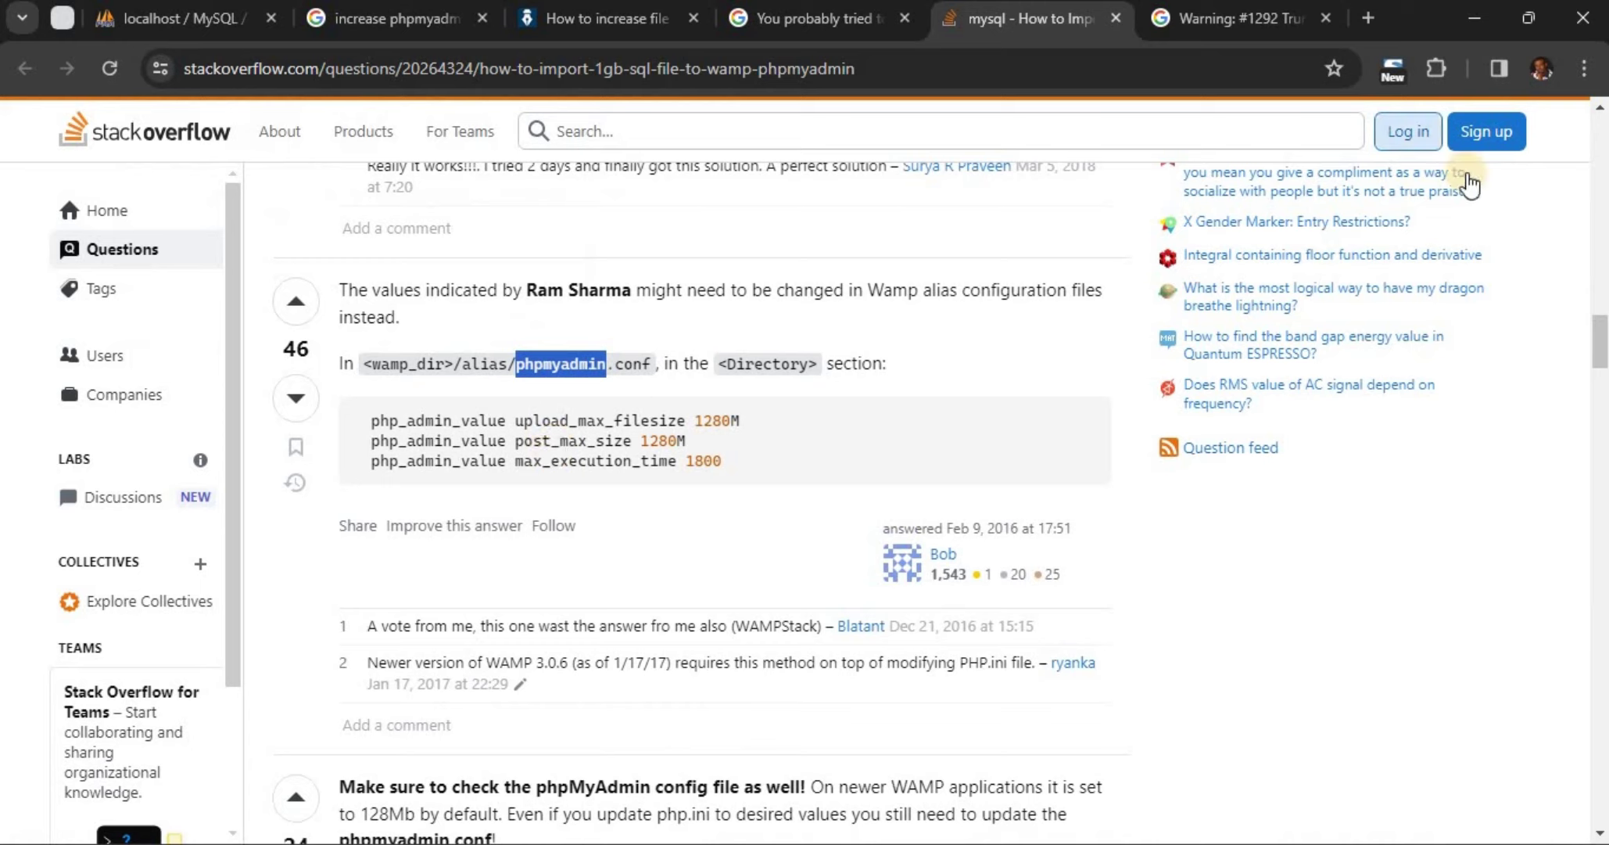
- Enlarge the Stack Overflow page to 150% browser zoom
click(1583, 75)
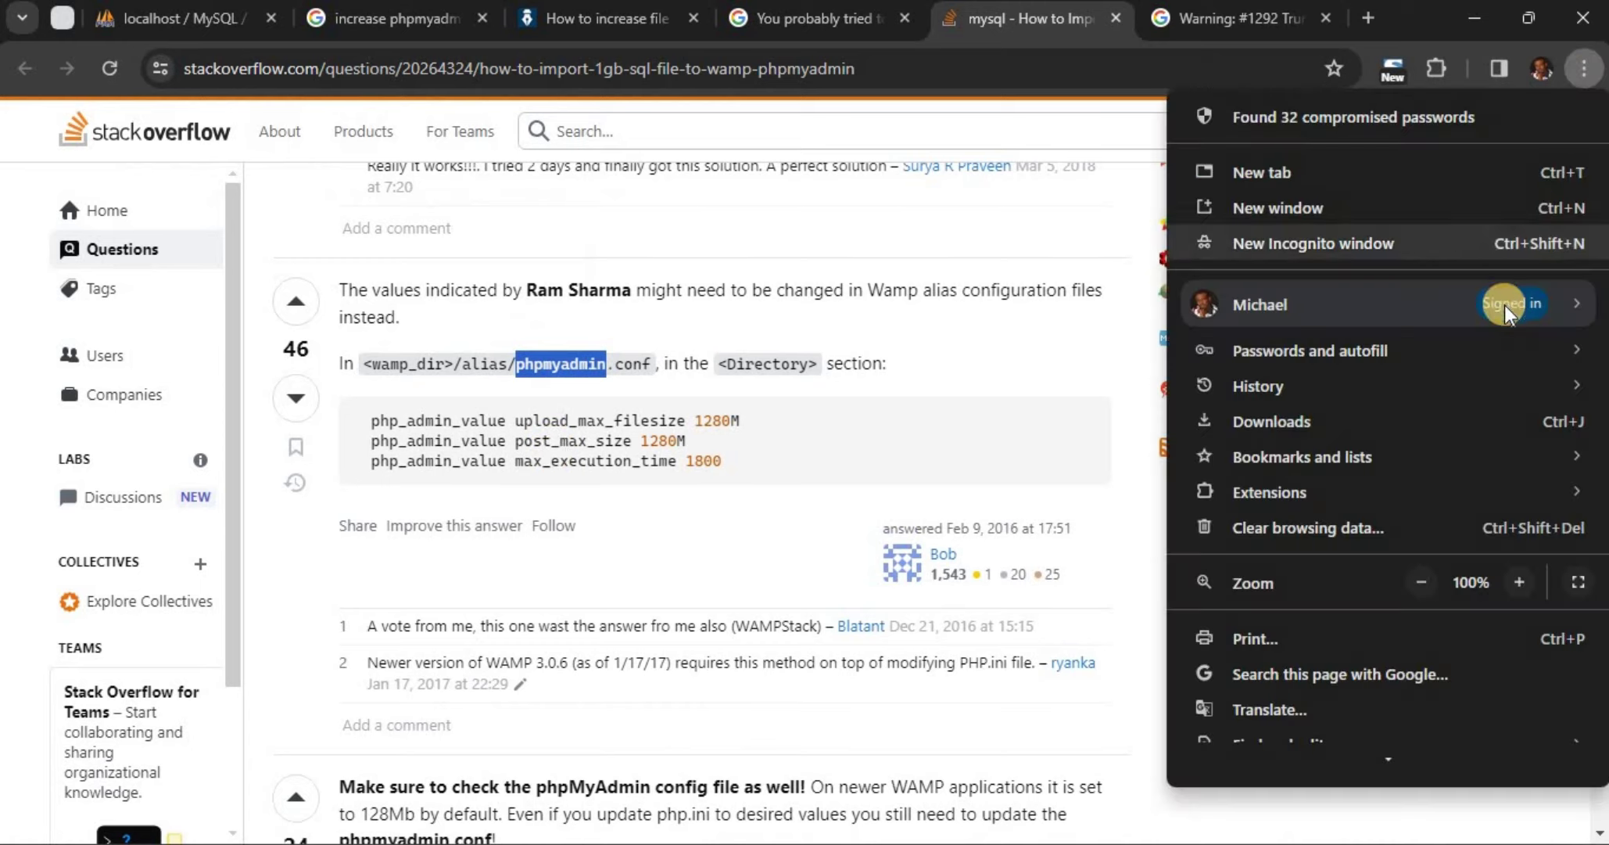
click(1516, 581)
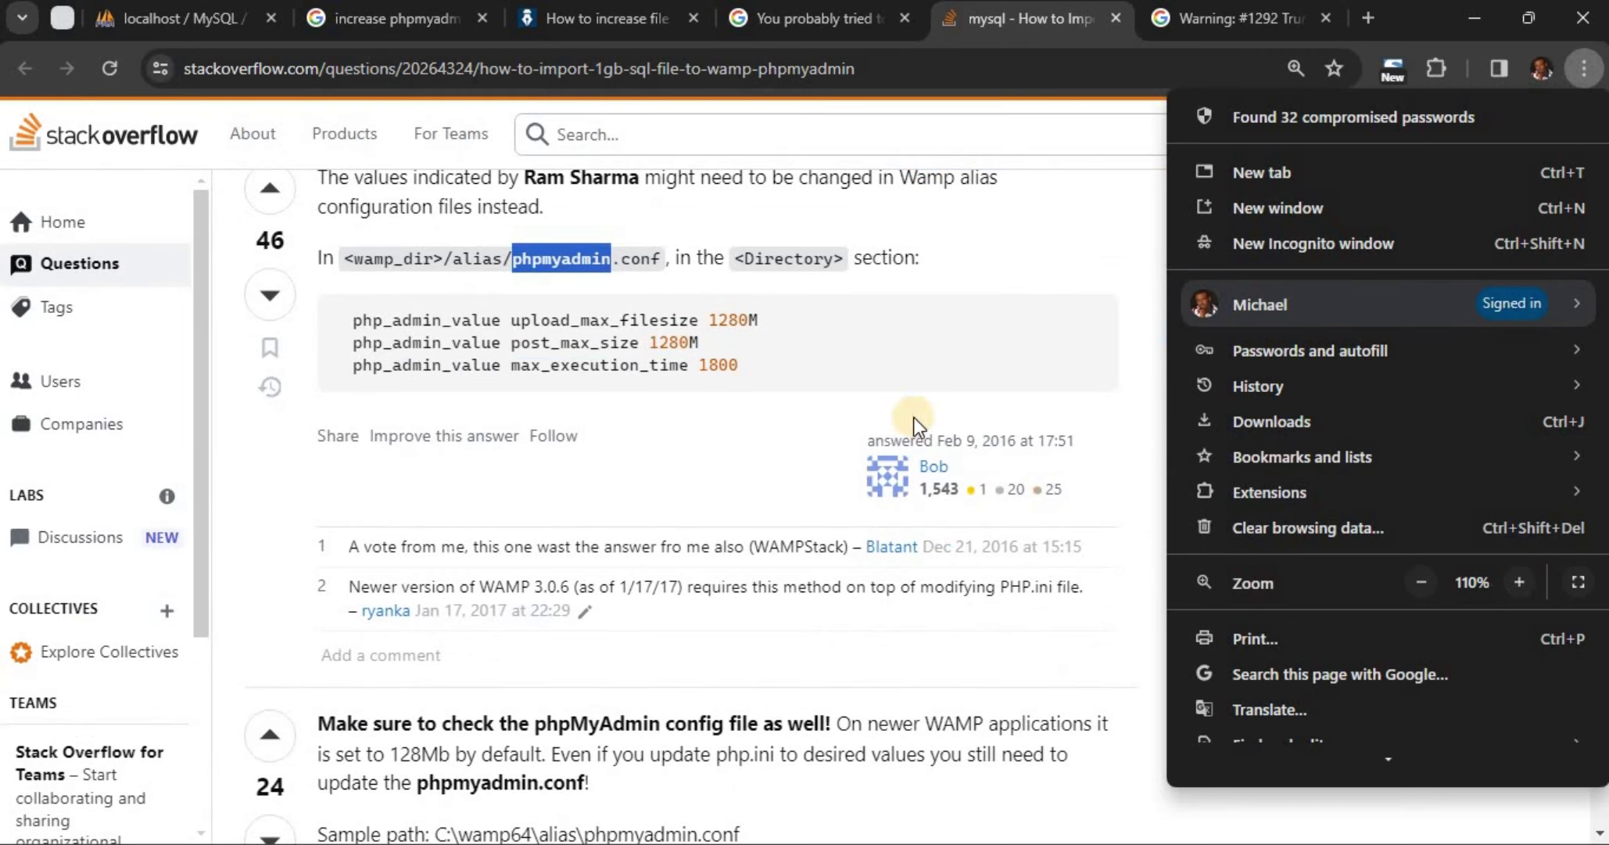
click(1524, 579)
click(1525, 579)
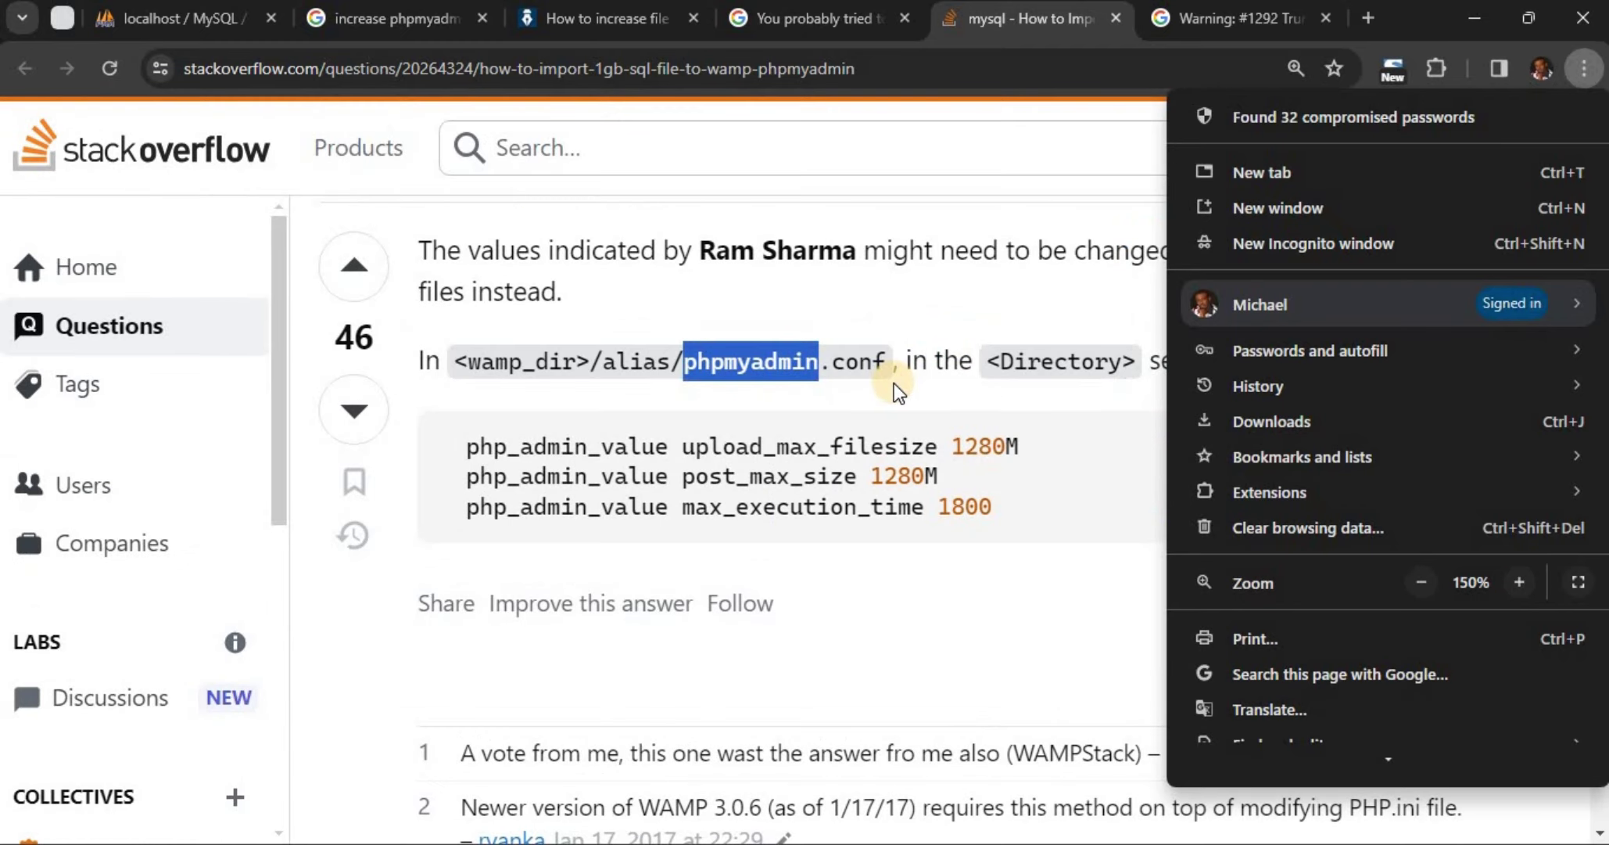
click(894, 383)
- Highlight the wamp_dir, alias and phpmyadmin.conf parts of the answer's path, then switch to phpmyadmin.conf in Notepad++
drag(455, 361, 588, 361)
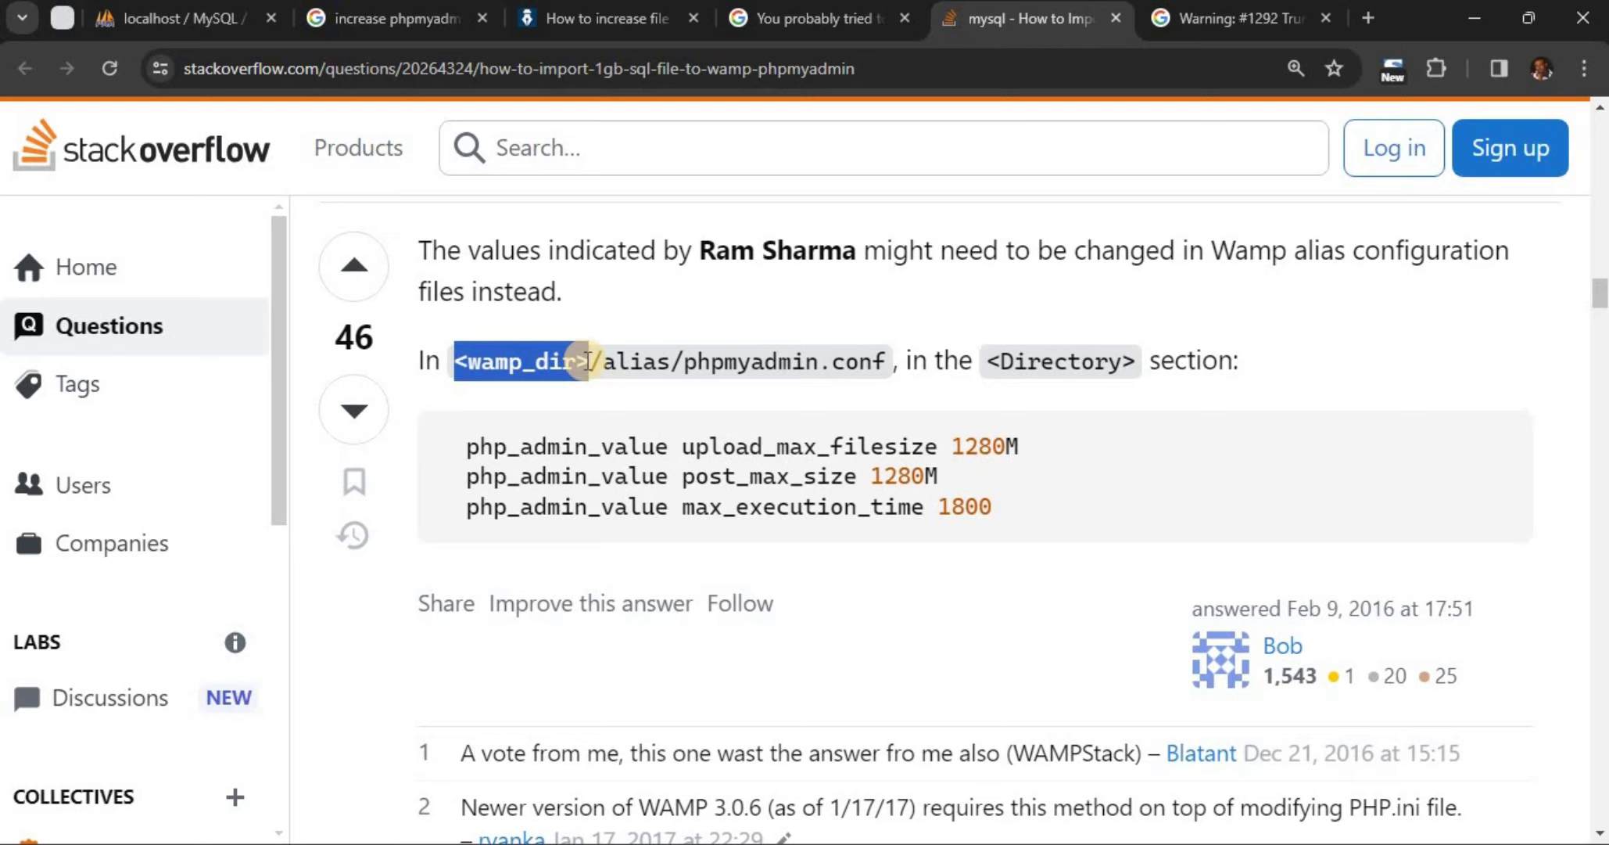
double_click(628, 361)
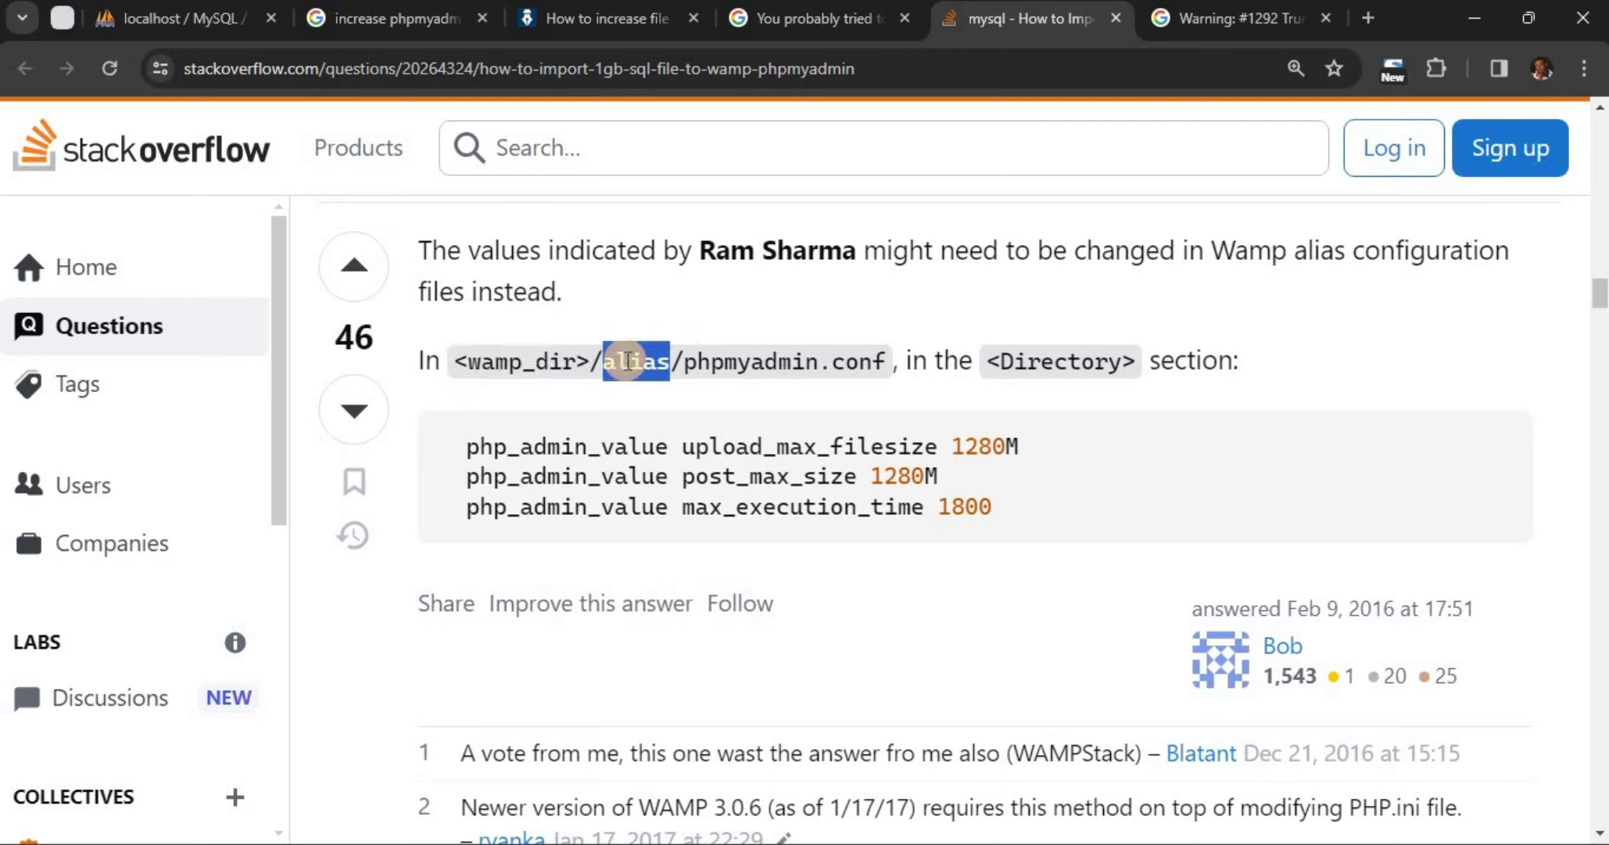
double_click(520, 361)
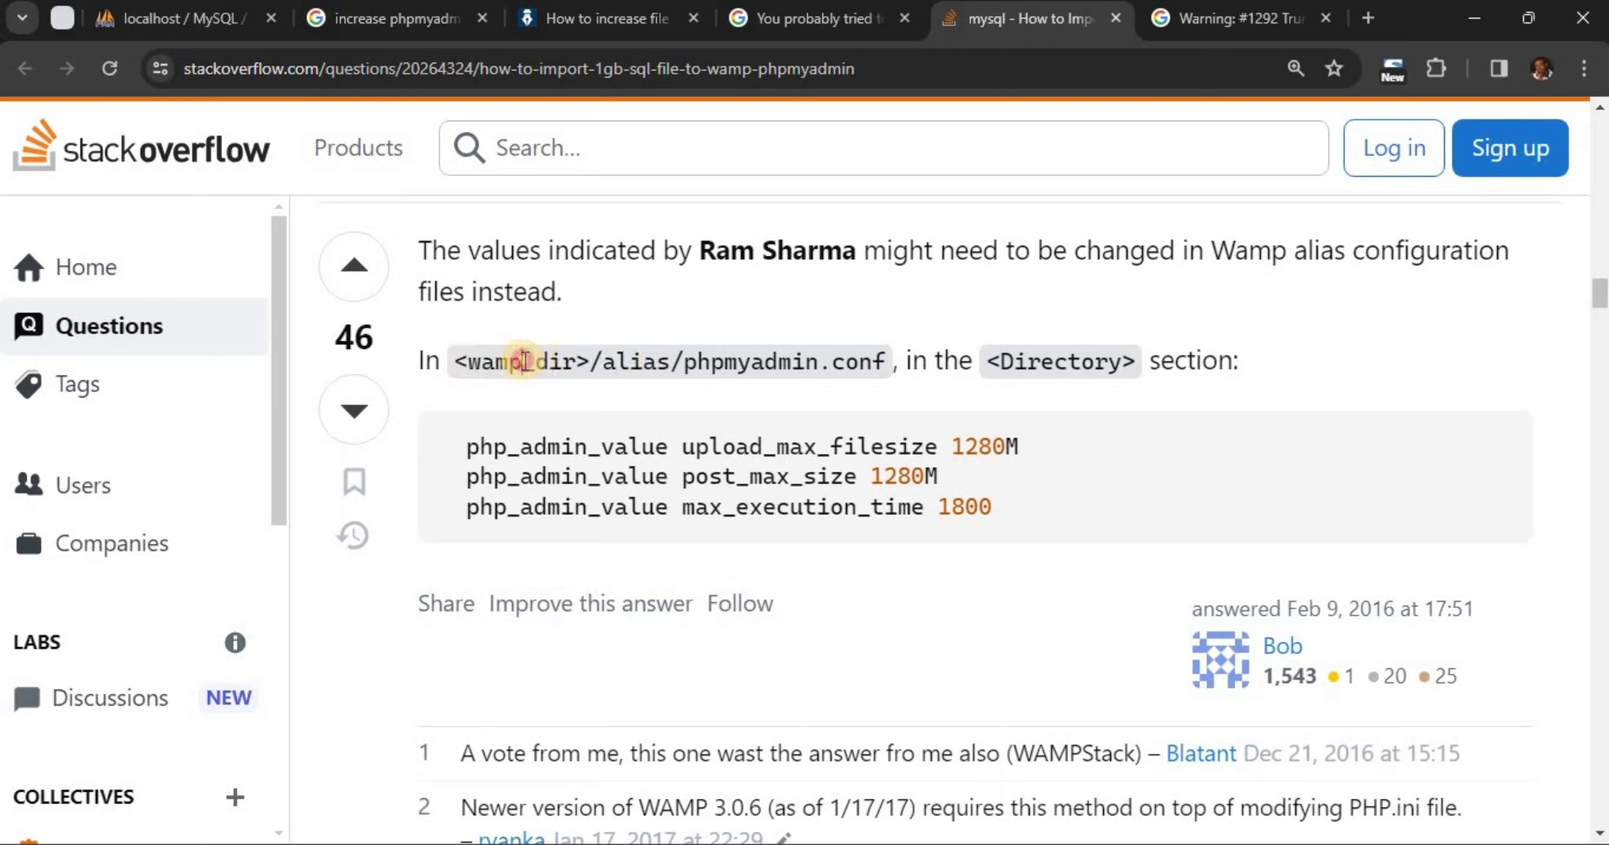
double_click(627, 361)
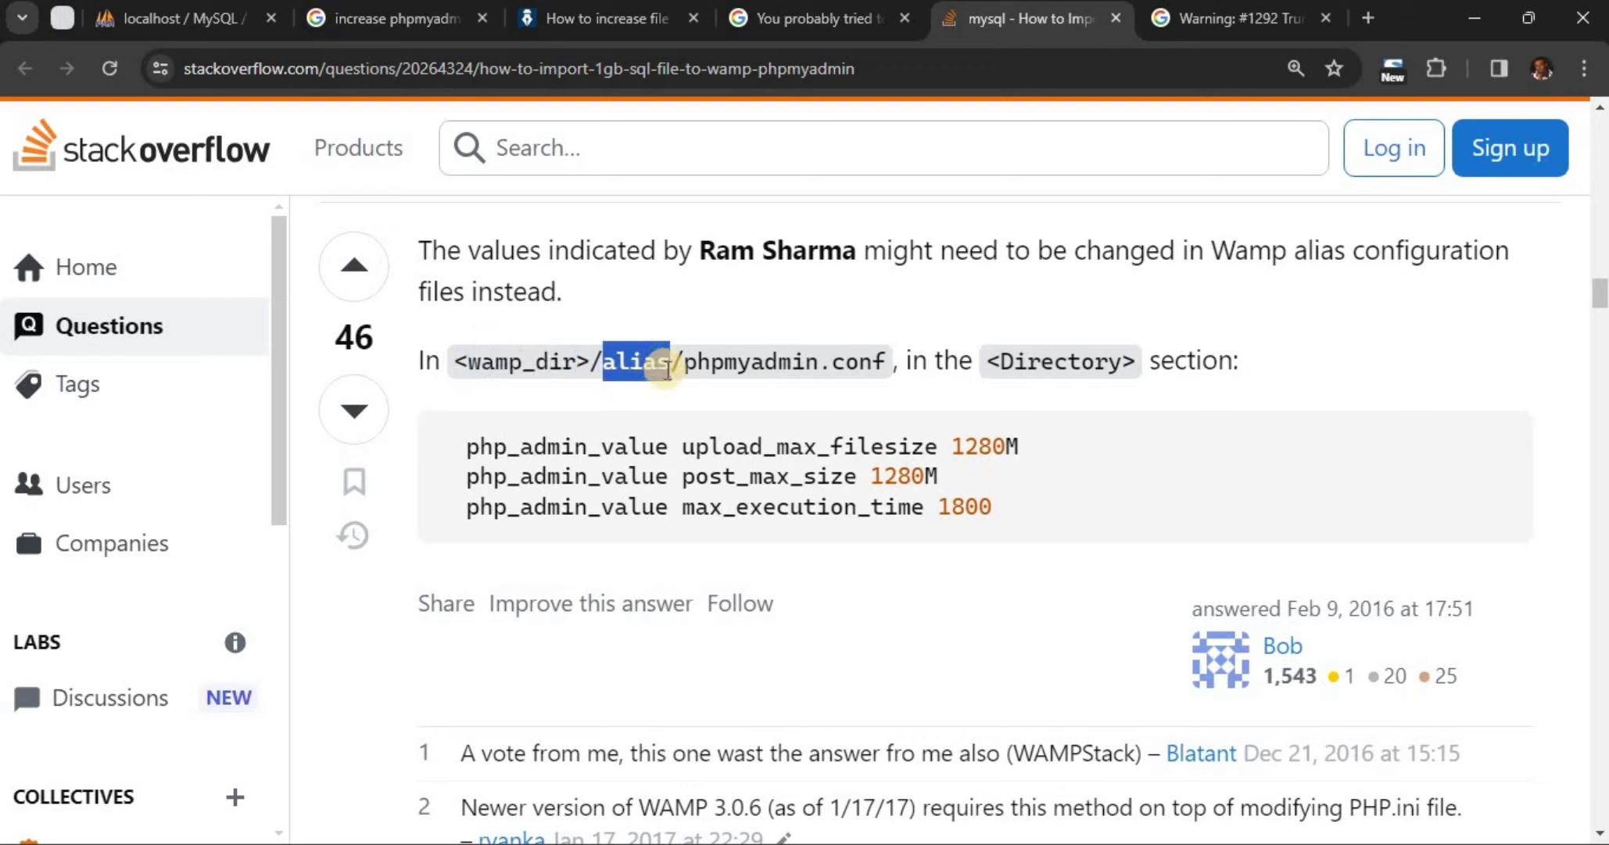
drag(685, 362, 882, 358)
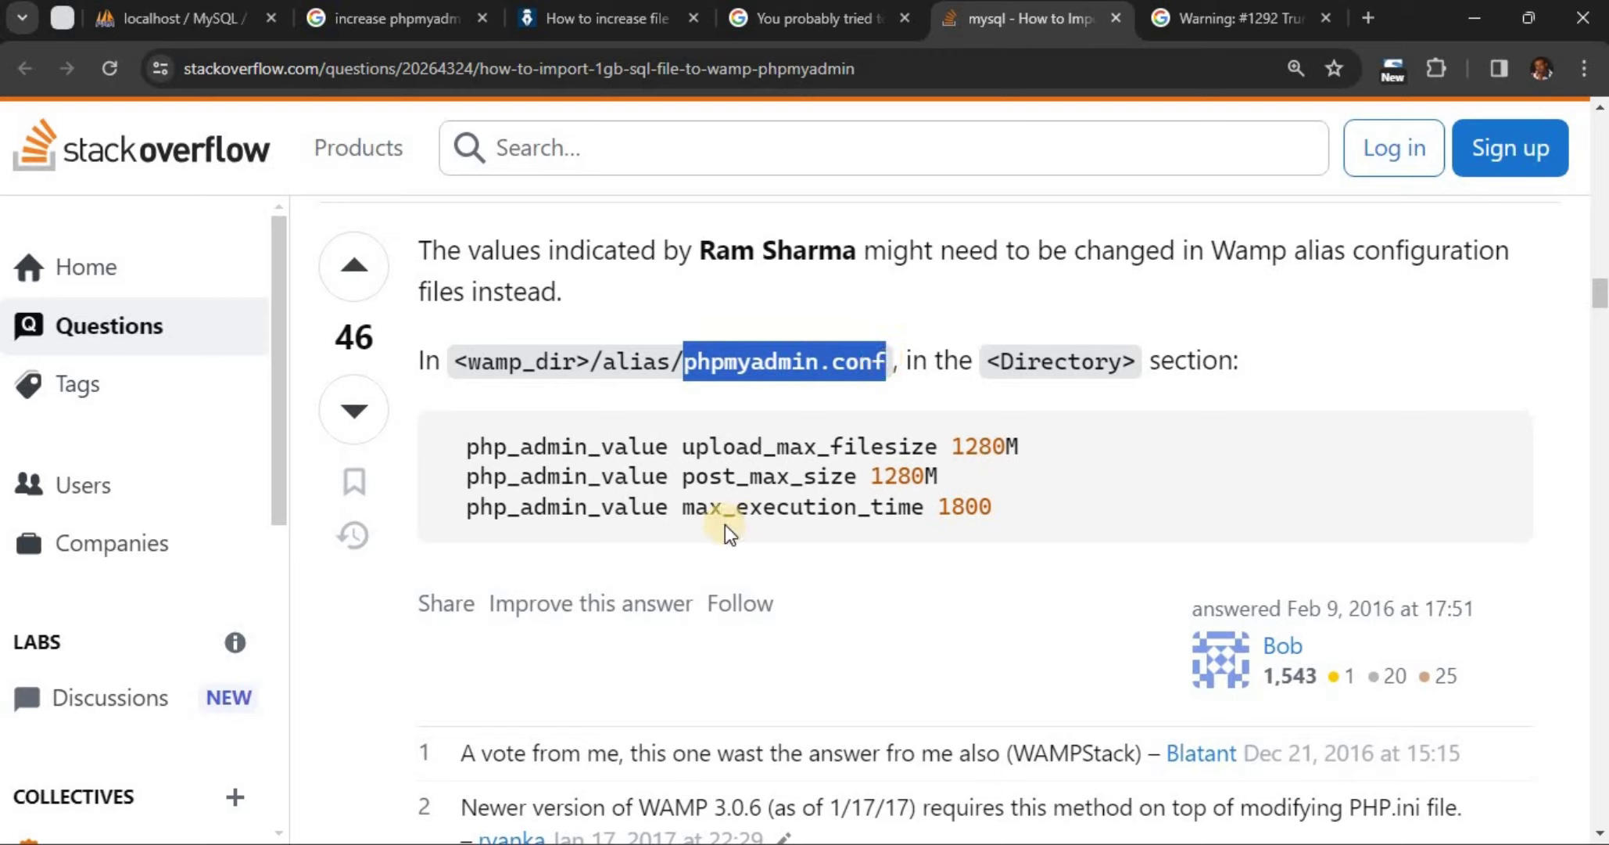
key(alt+Tab)
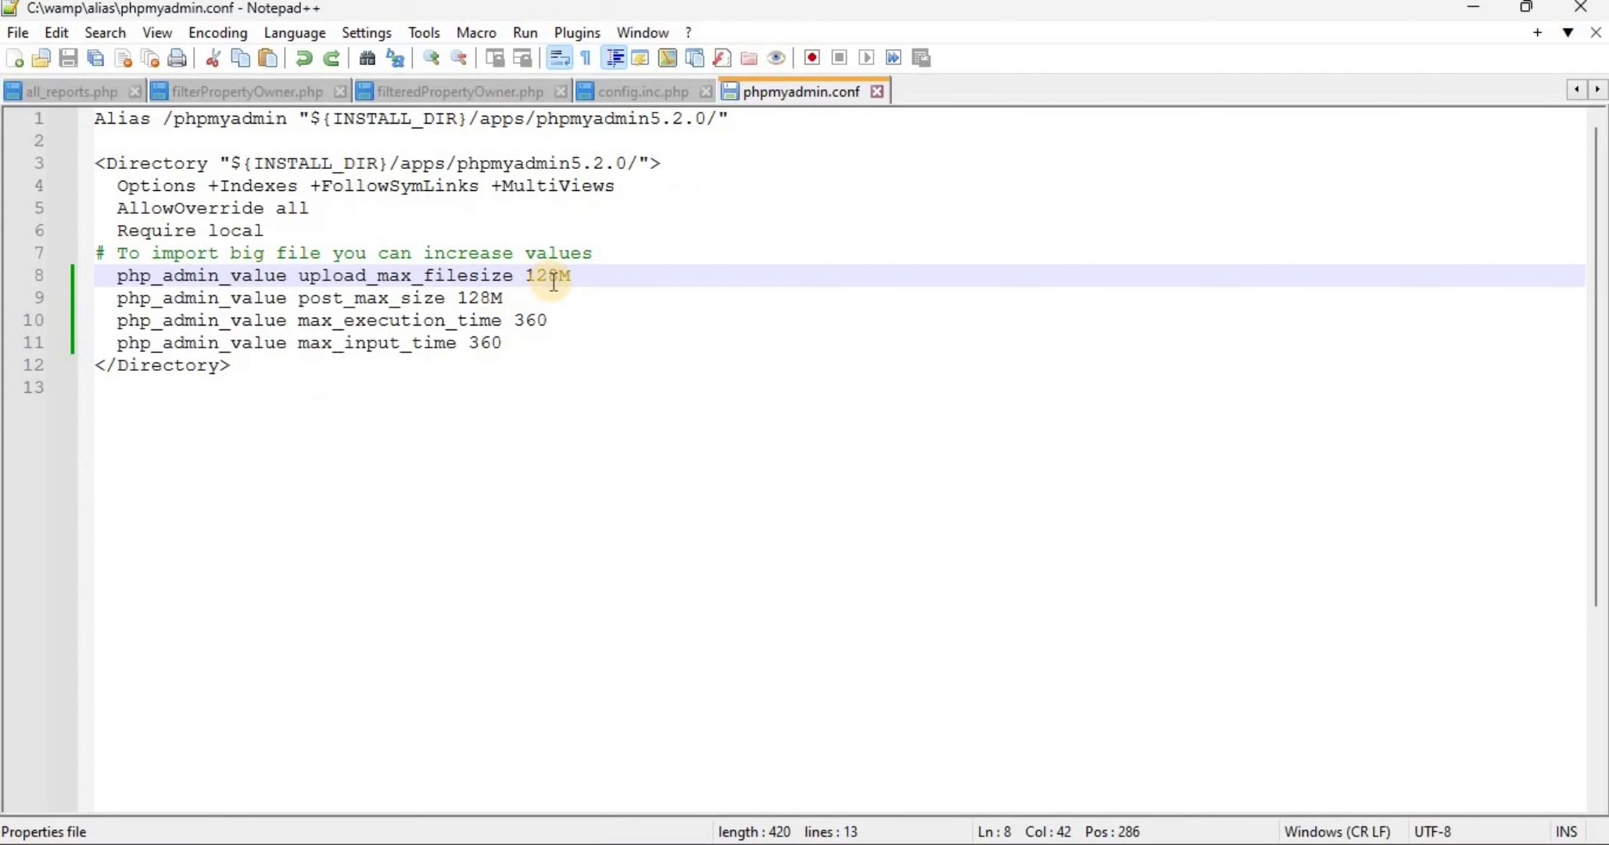
- View the demo database's import page and its file picker in phpMyAdmin, then return to phpmyadmin.conf in Notepad++
key(alt+Tab)
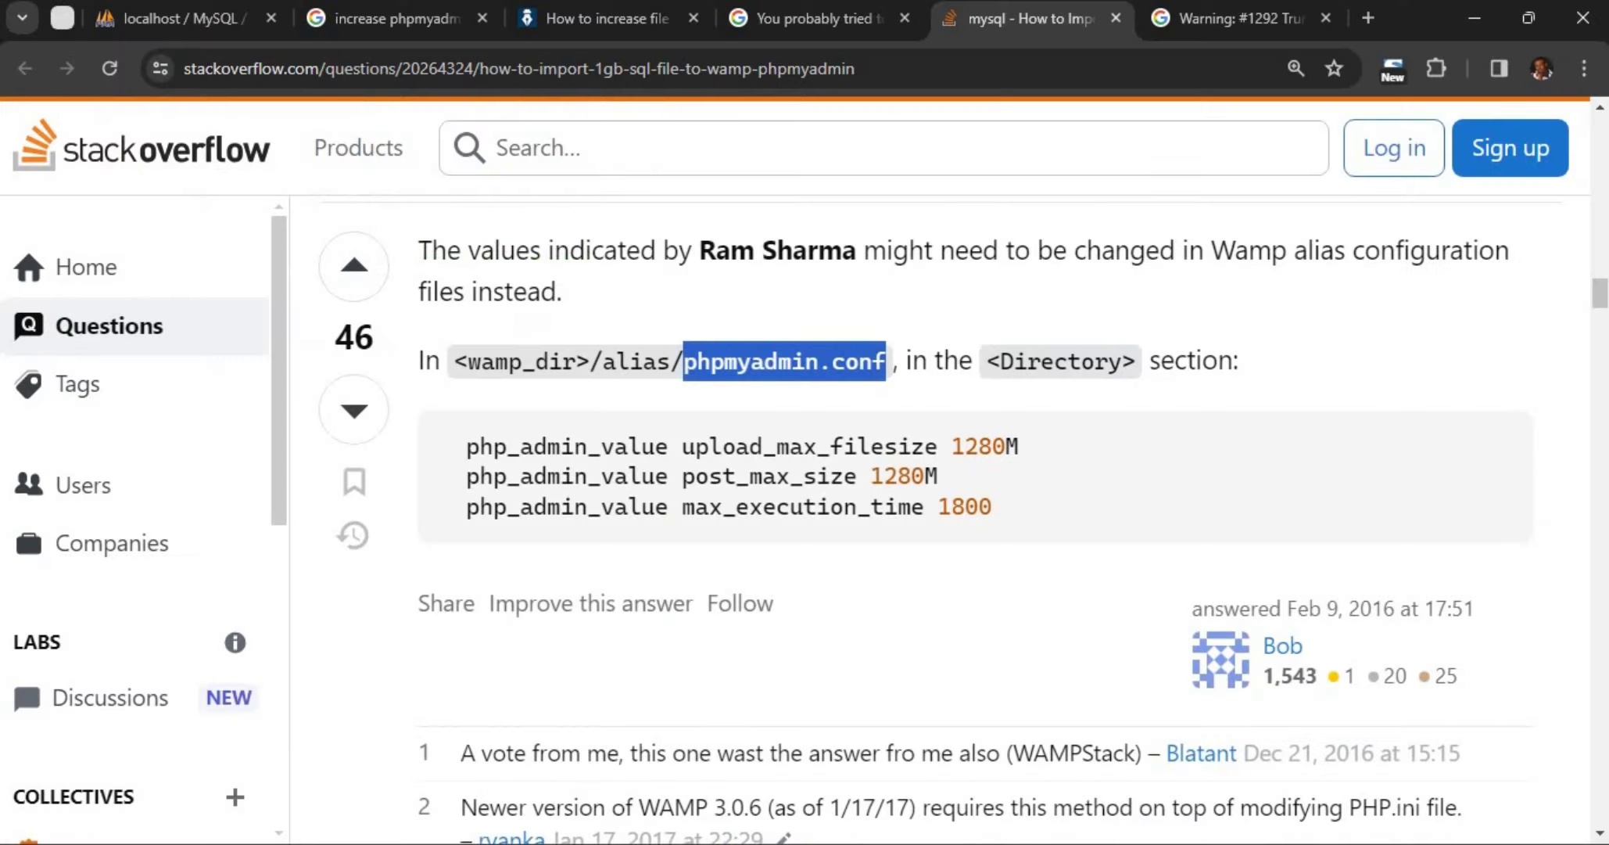
click(238, 18)
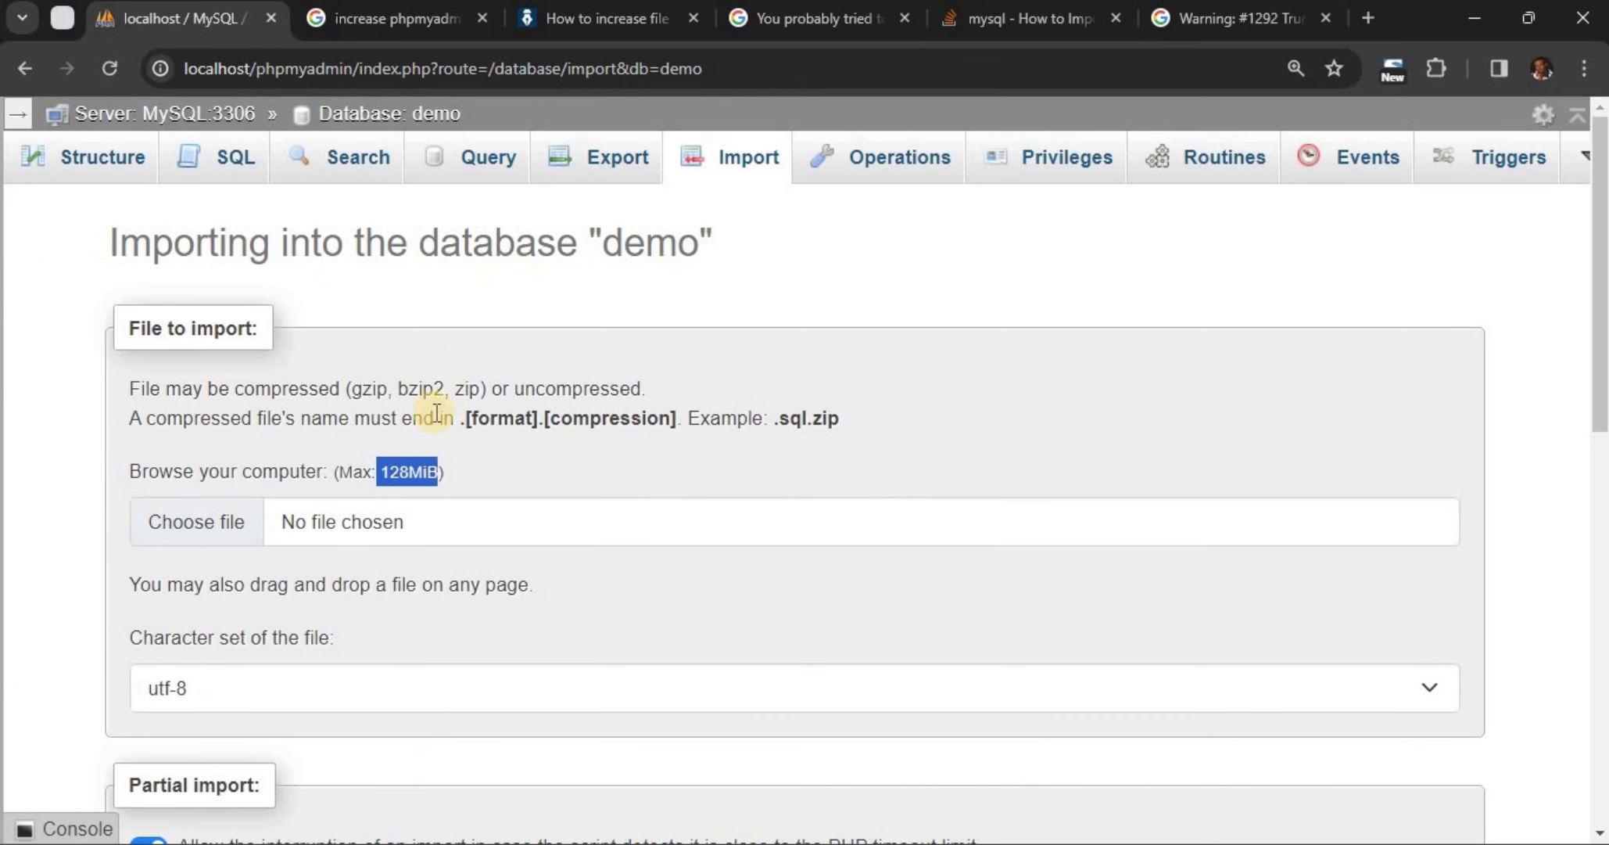
click(458, 522)
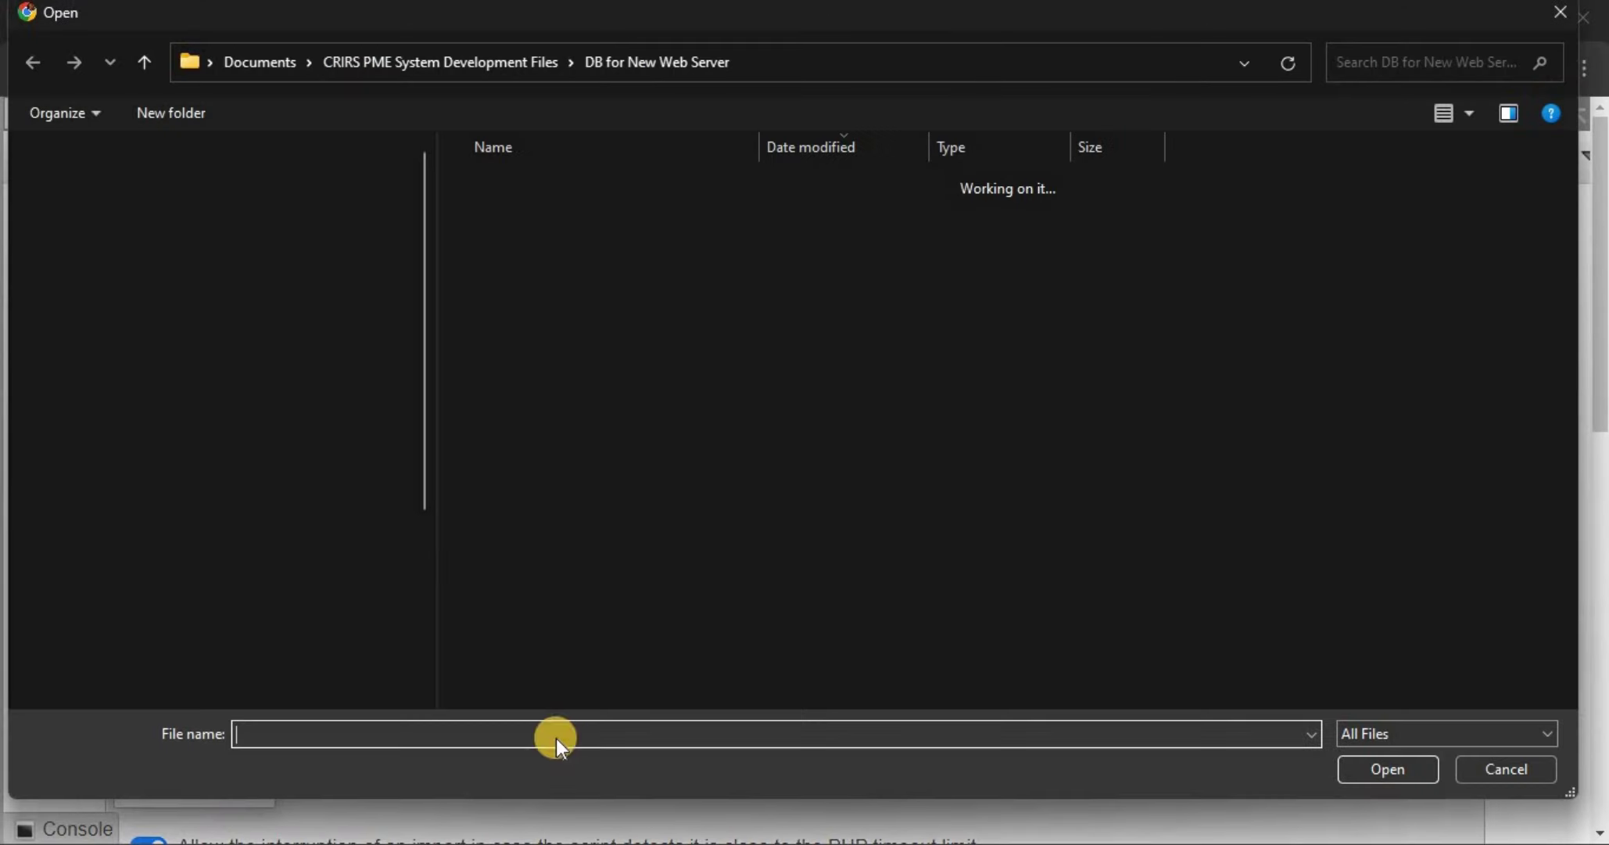
click(1480, 768)
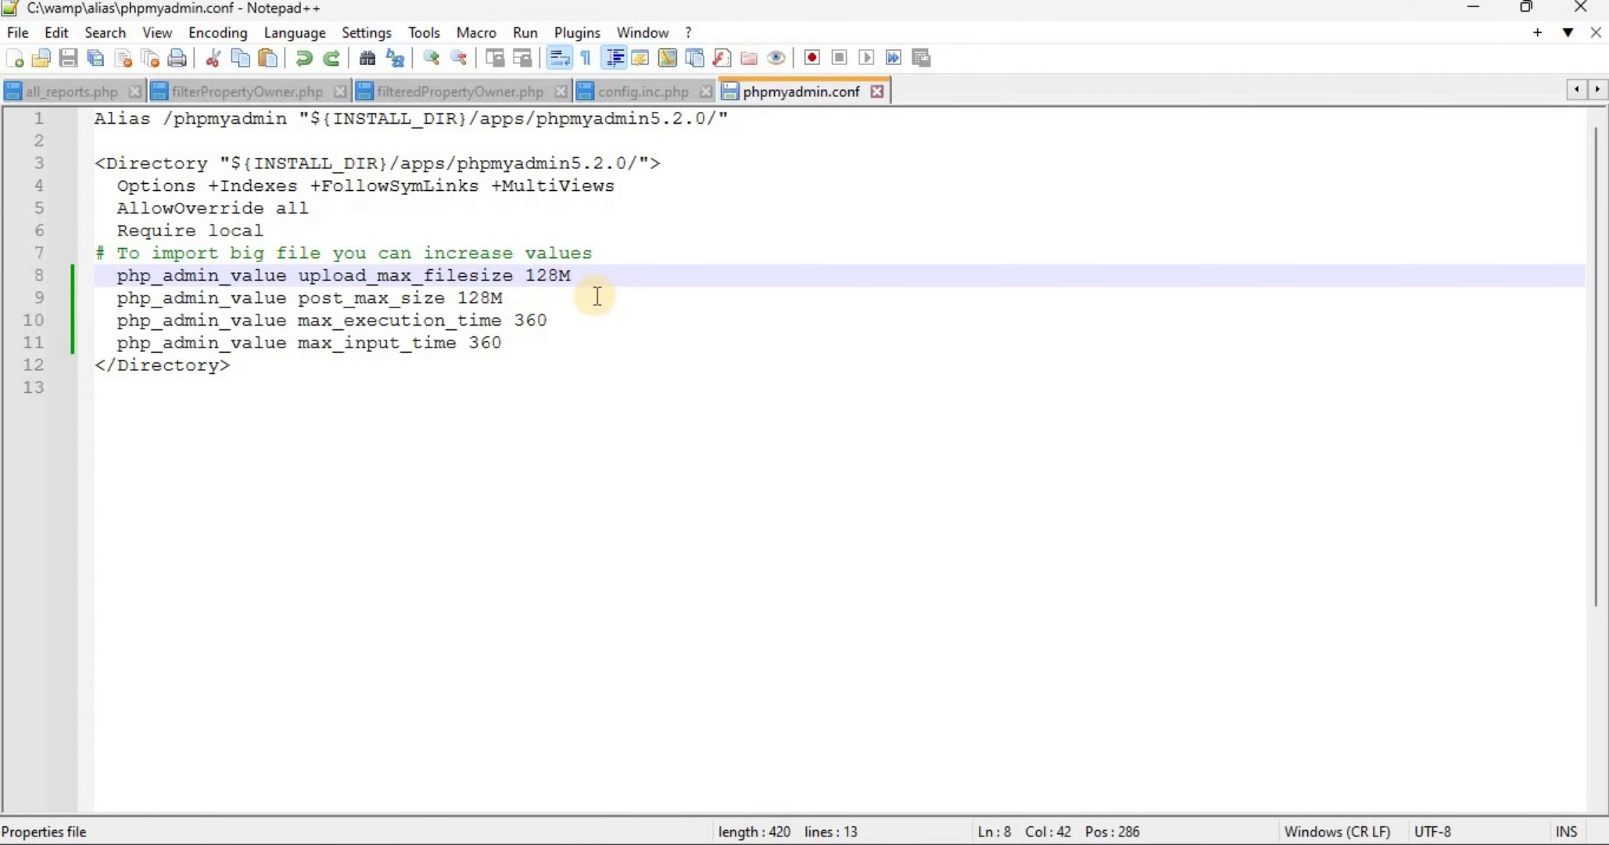
- Set upload_max_filesize and post_max_size to 1280M in phpmyadmin.conf
text(0)
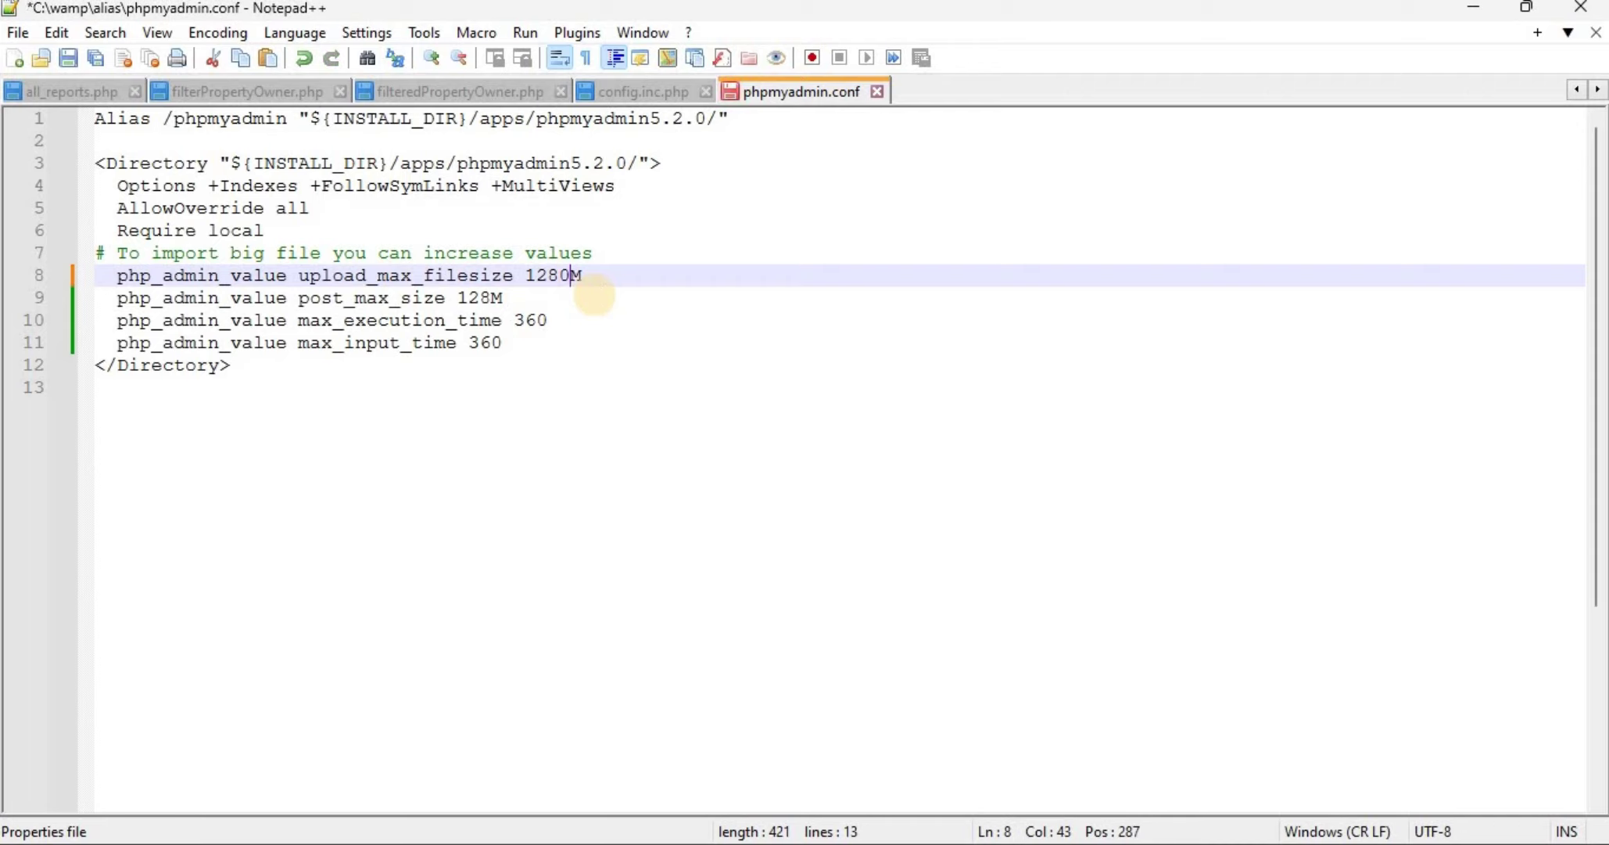
click(494, 298)
text(0)
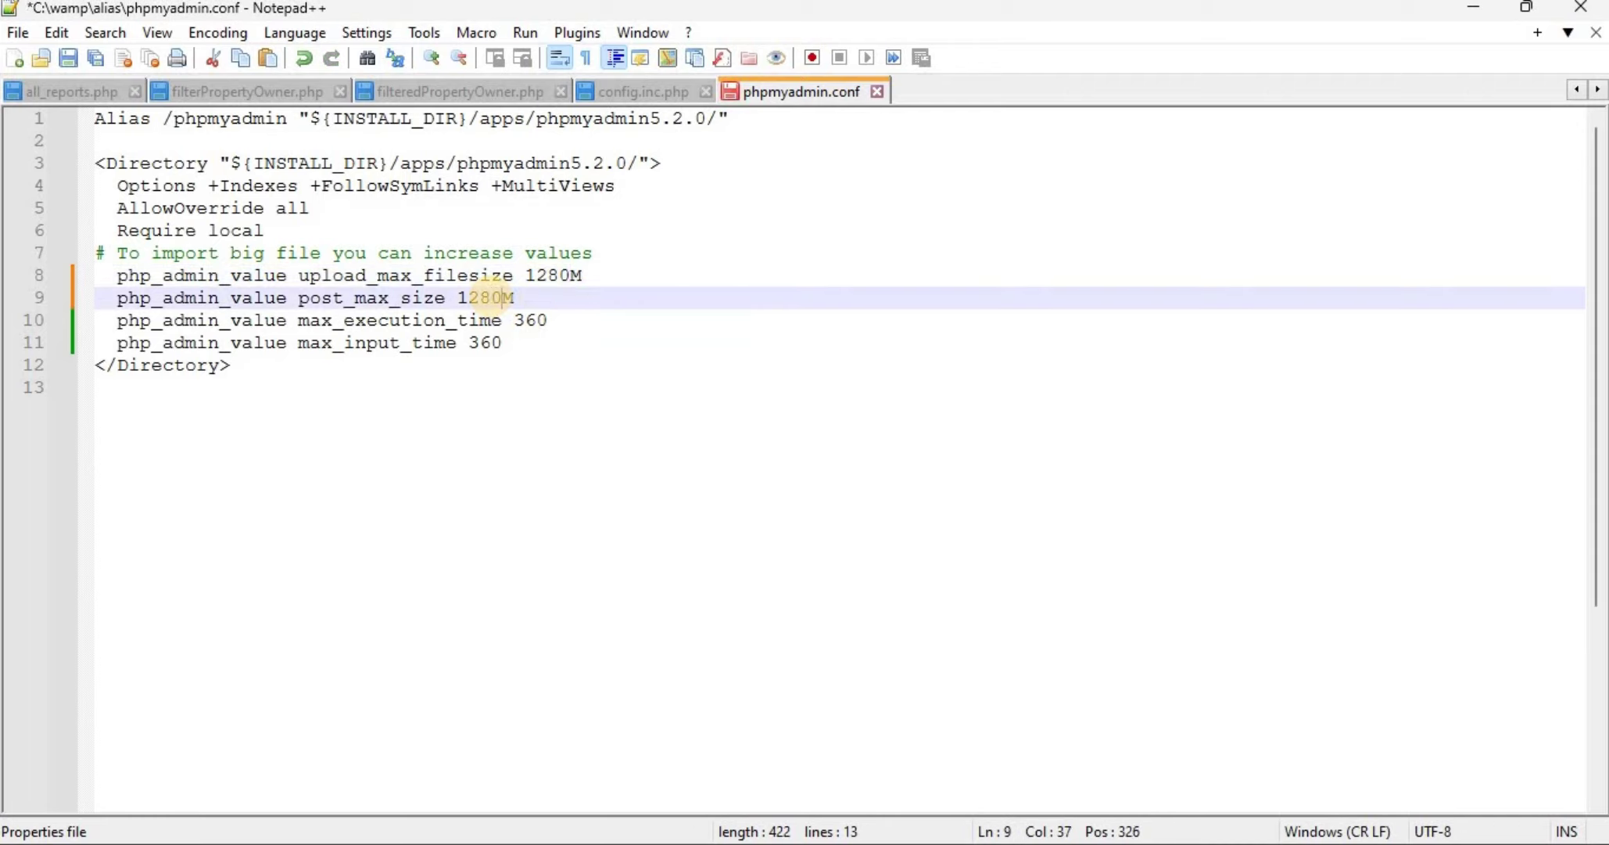
- Set max_execution_time and max_input_time to 1800 in phpmyadmin.conf and save the file
click(529, 320)
drag(529, 321, 520, 321)
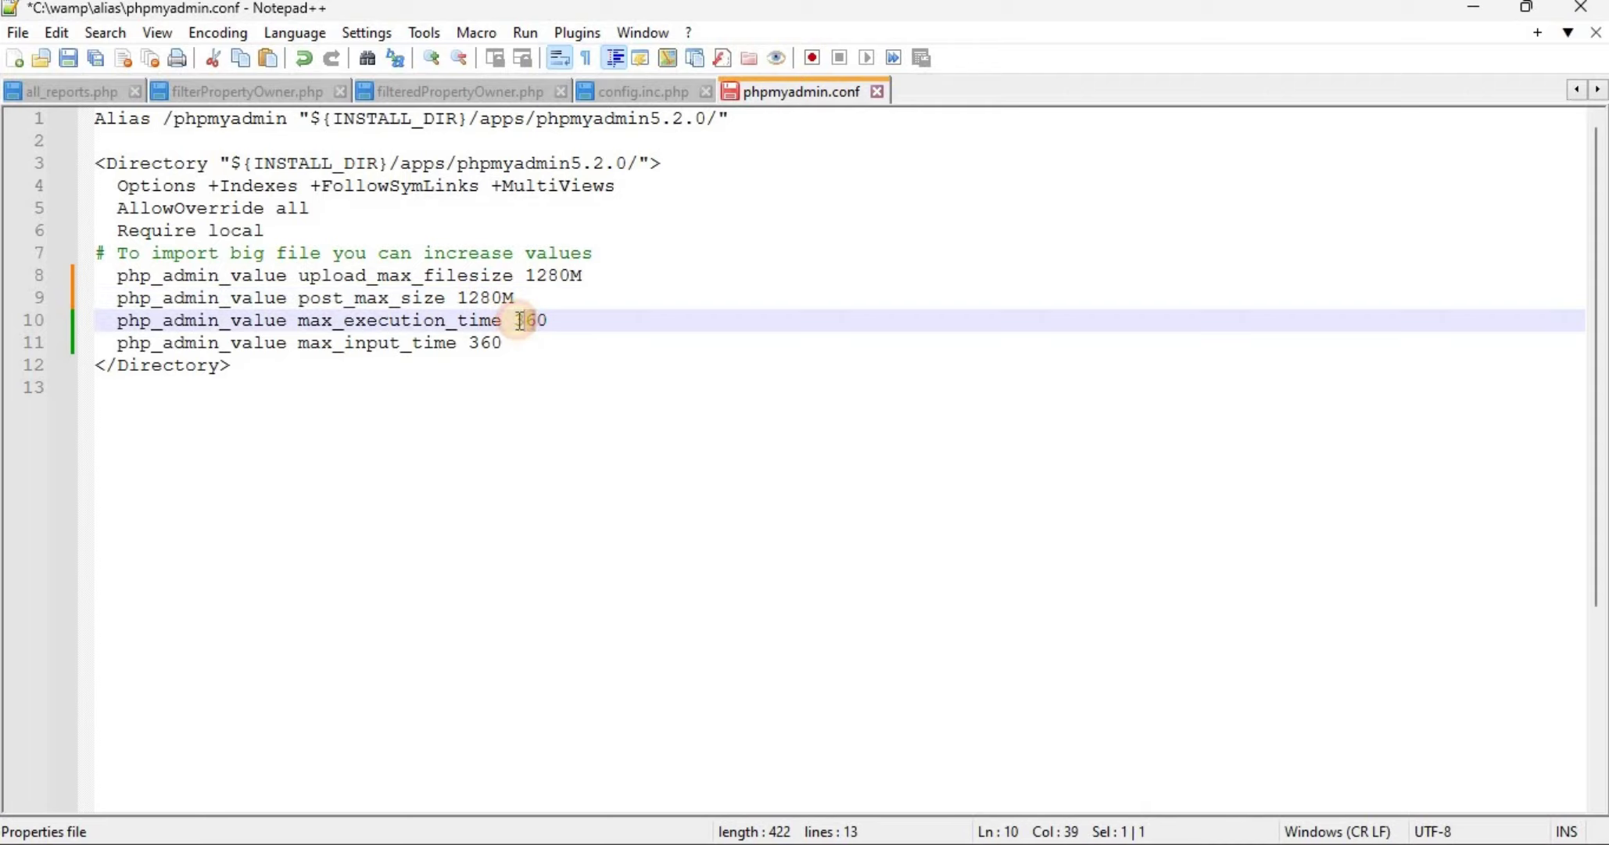
text(1800)
drag(468, 342, 490, 340)
text(18)
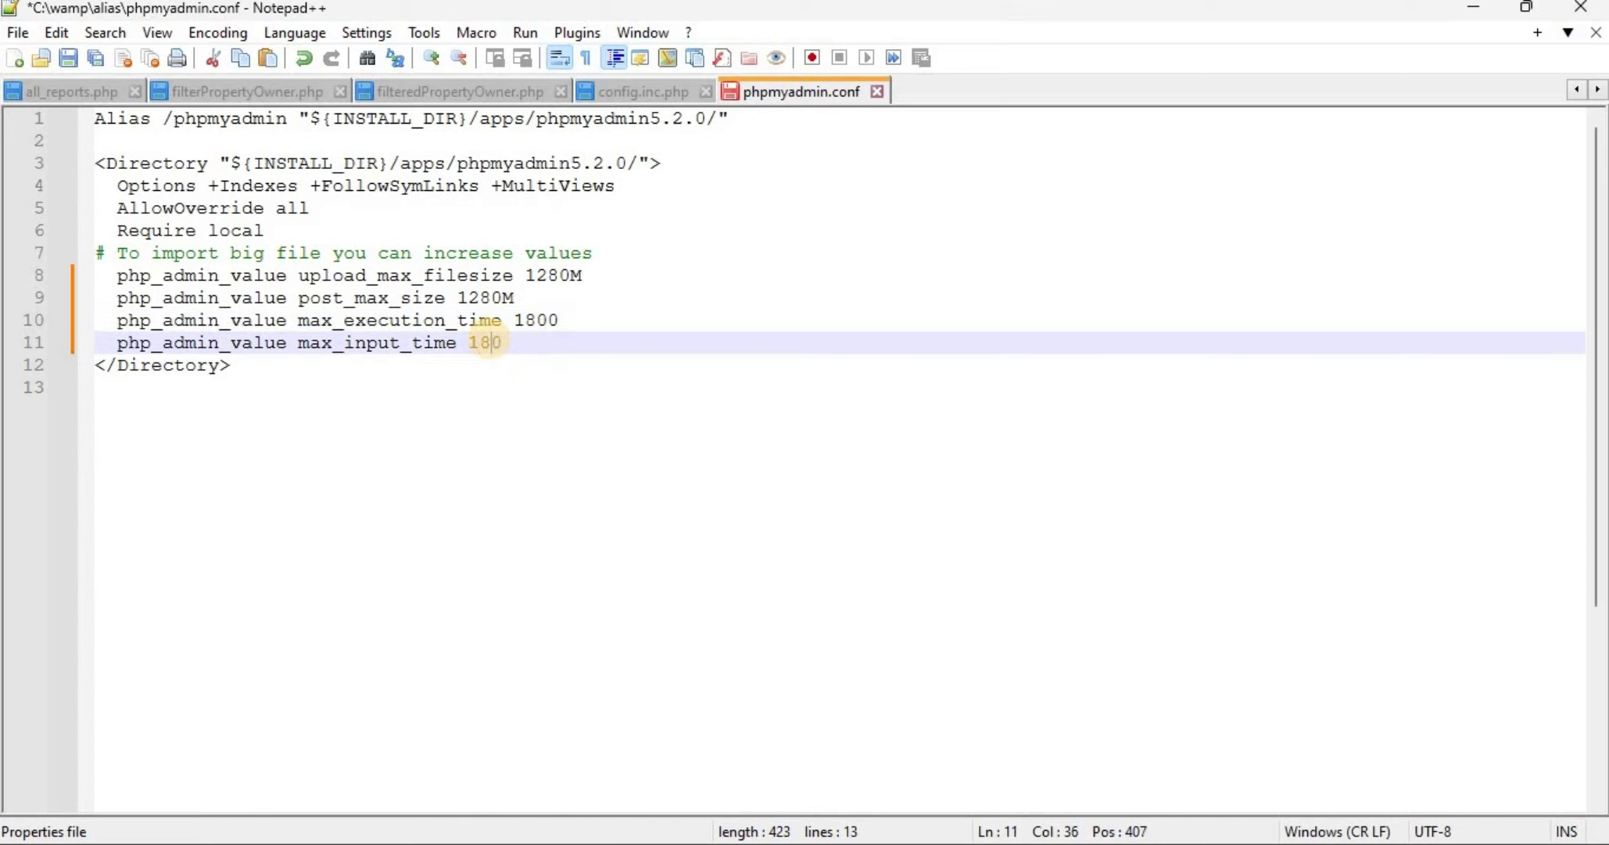
text(0)
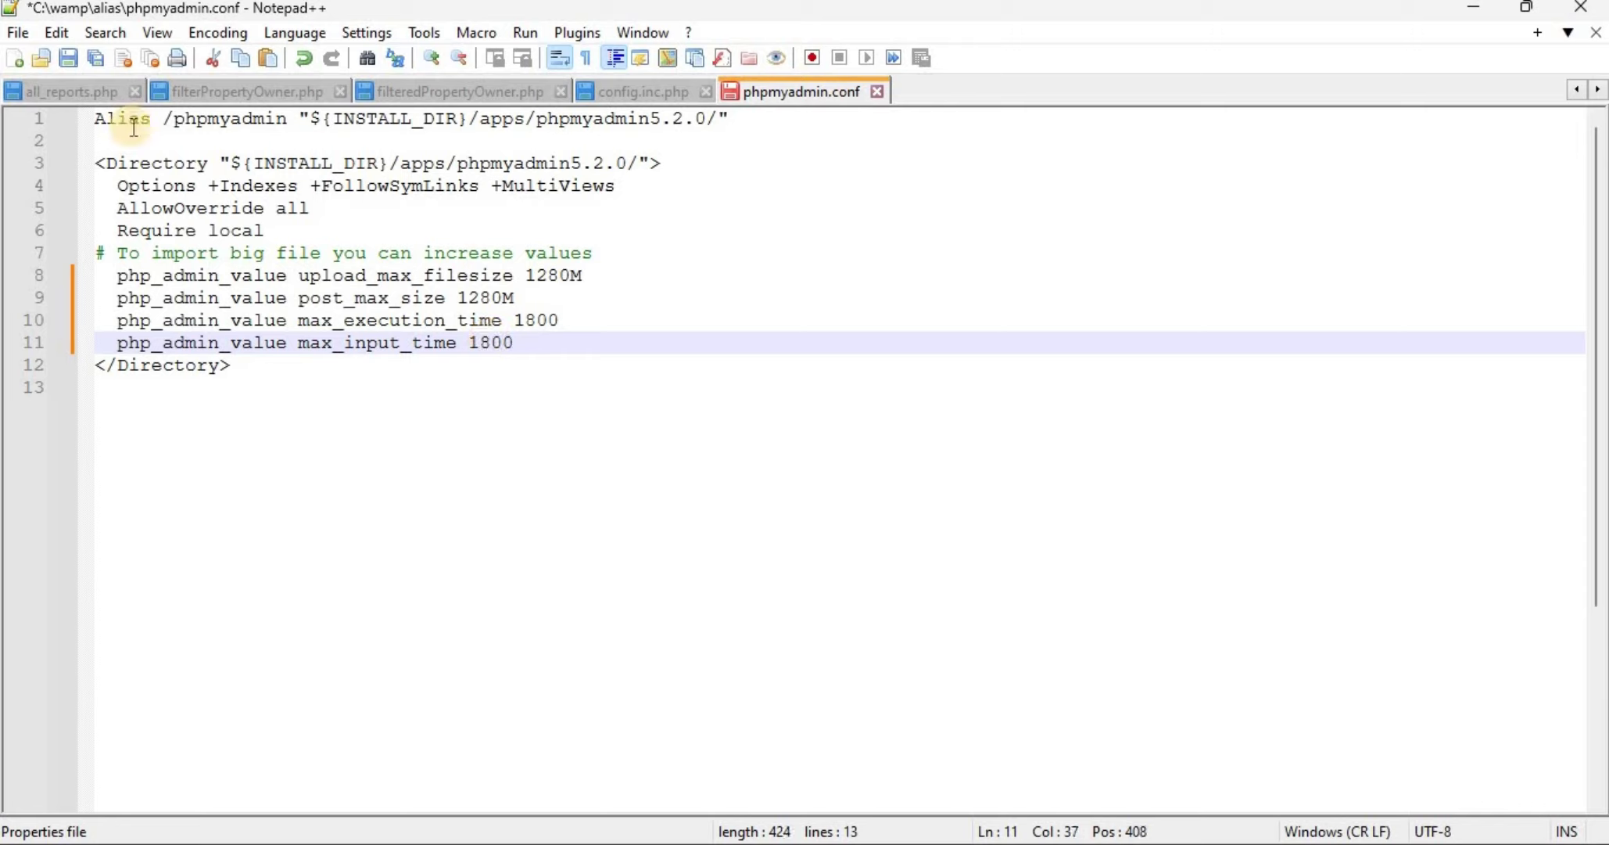
click(69, 57)
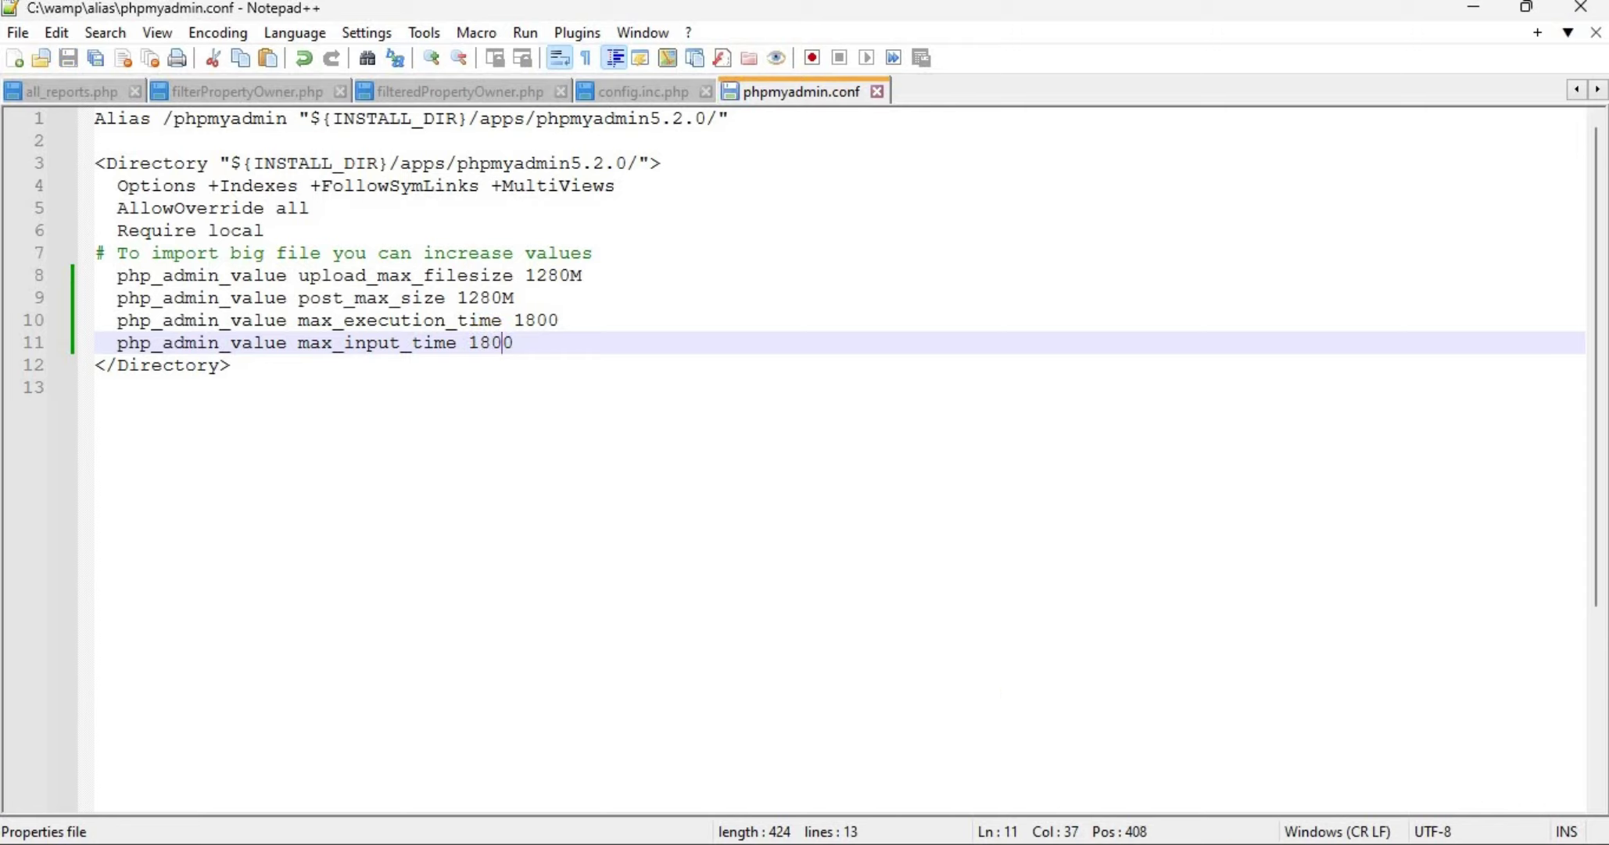
- Restart all WampServer services, then return to phpmyadmin.conf
click(1230, 797)
click(1238, 755)
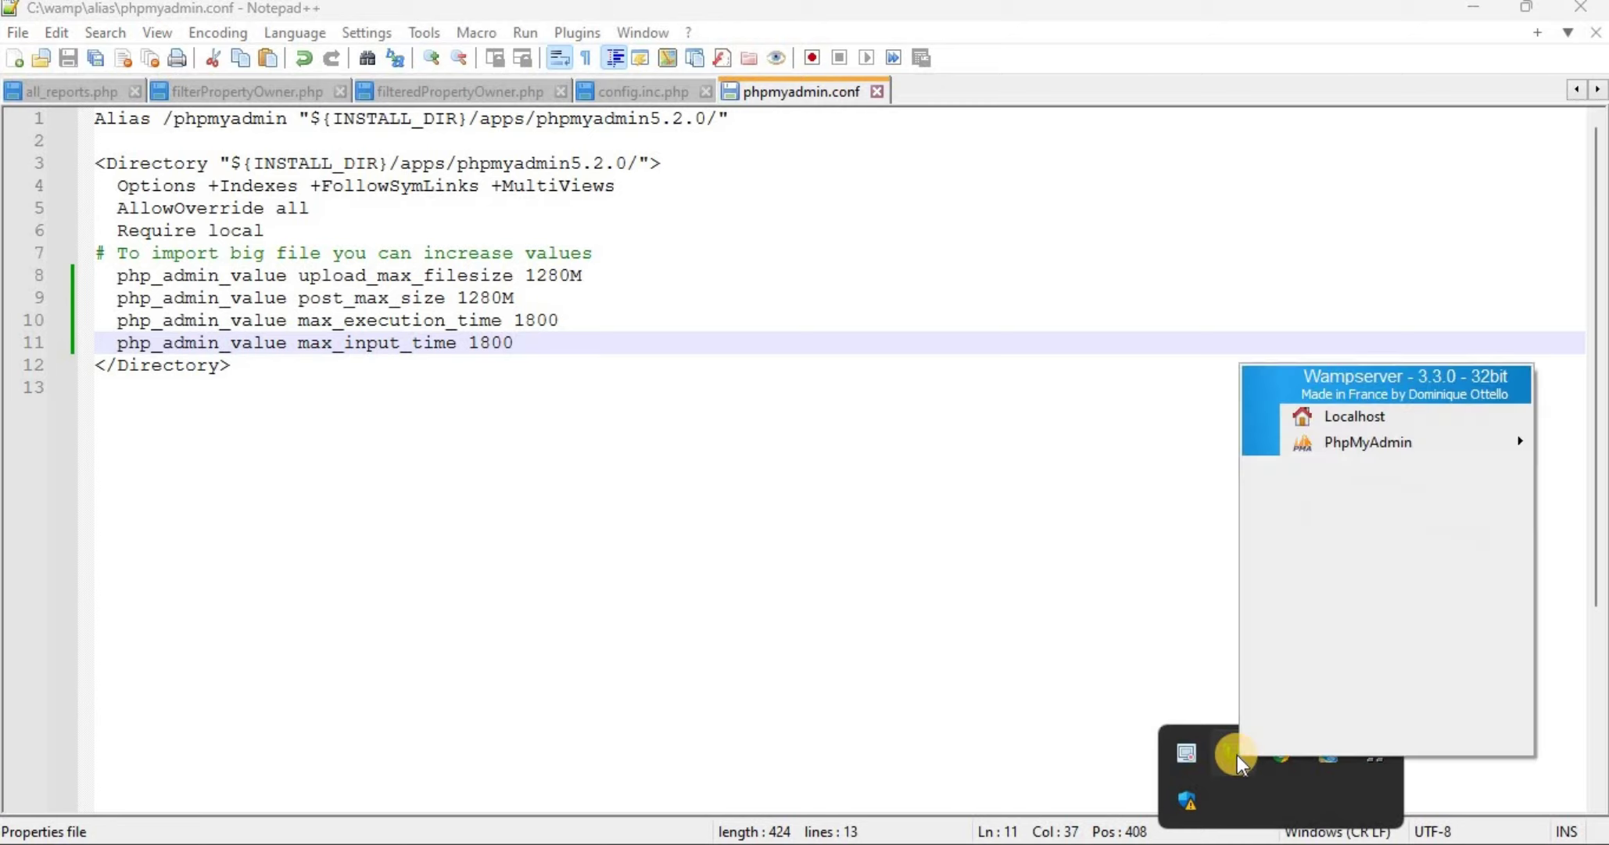
click(1328, 733)
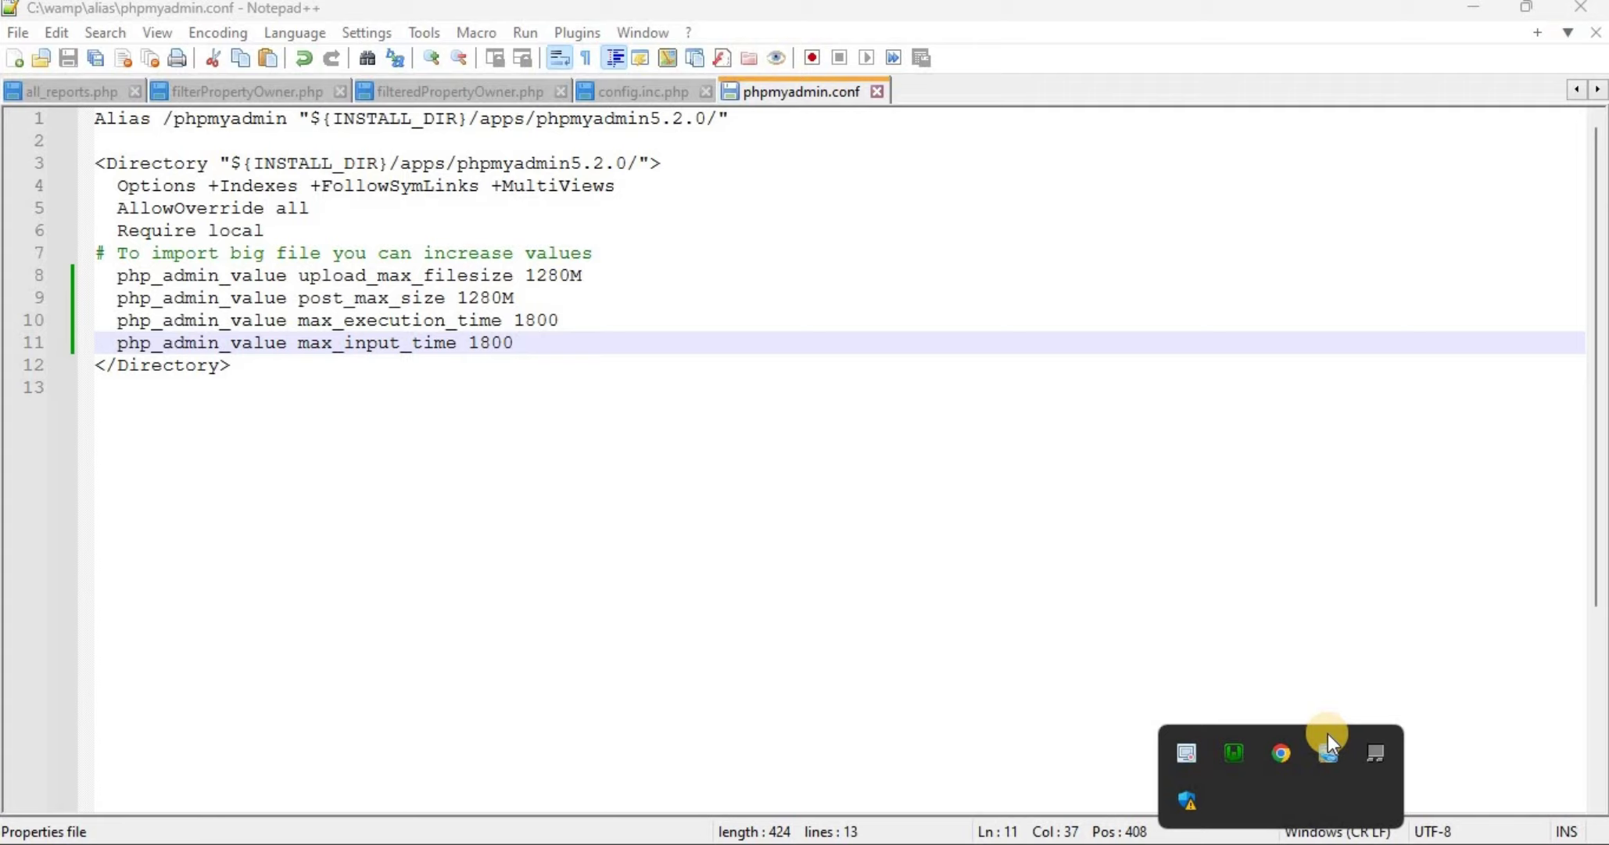
click(581, 281)
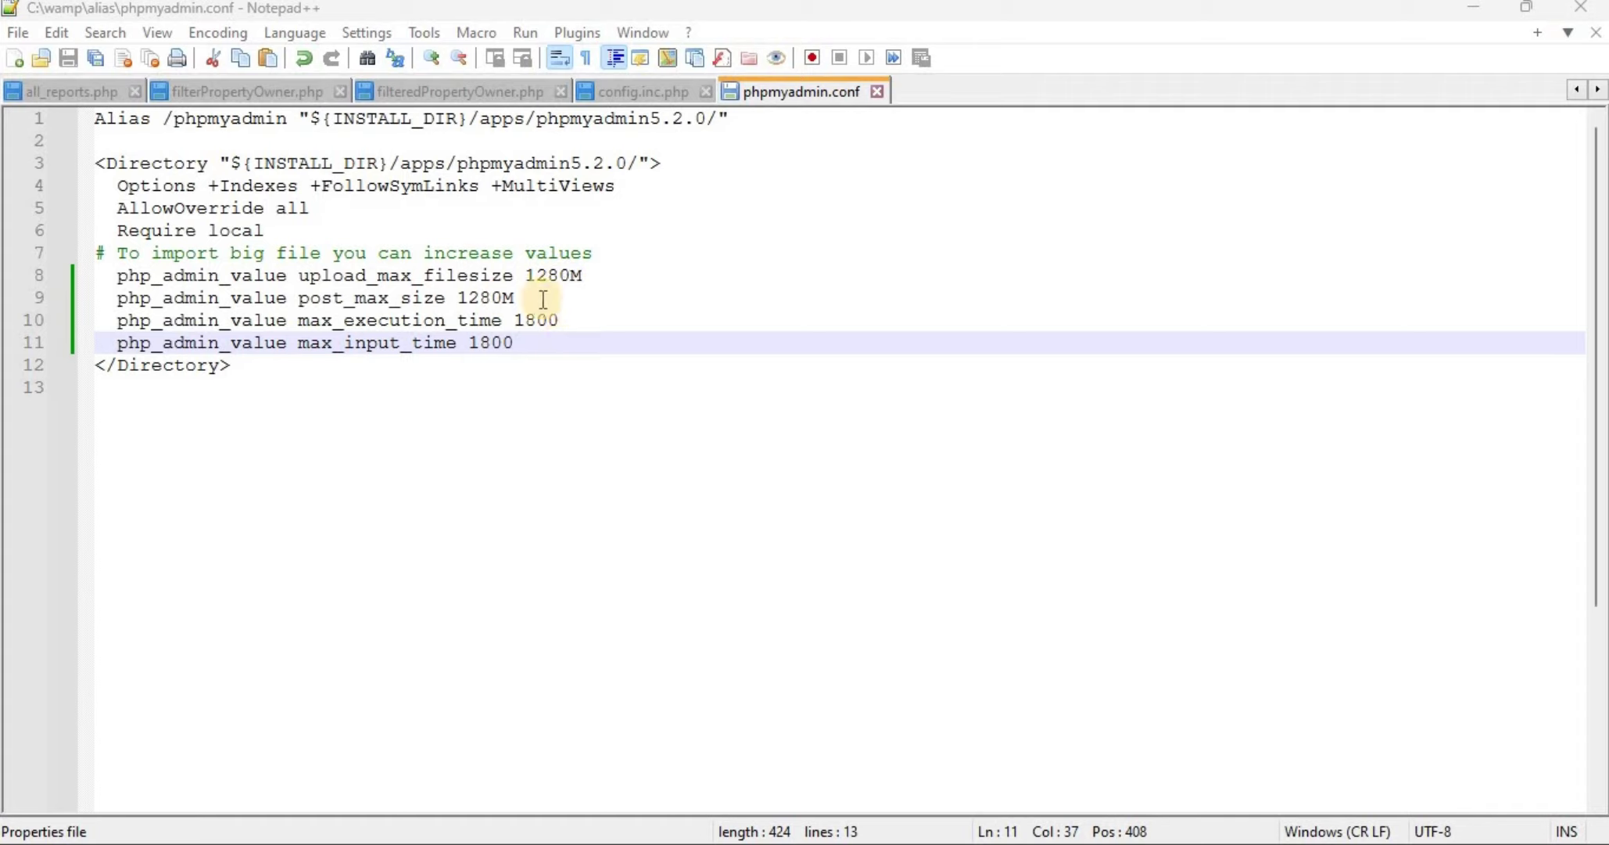
- Highlight the four php_admin_value lines in phpmyadmin.conf and compare them with the values in the Stack Overflow answer in Chrome
drag(514, 342, 79, 271)
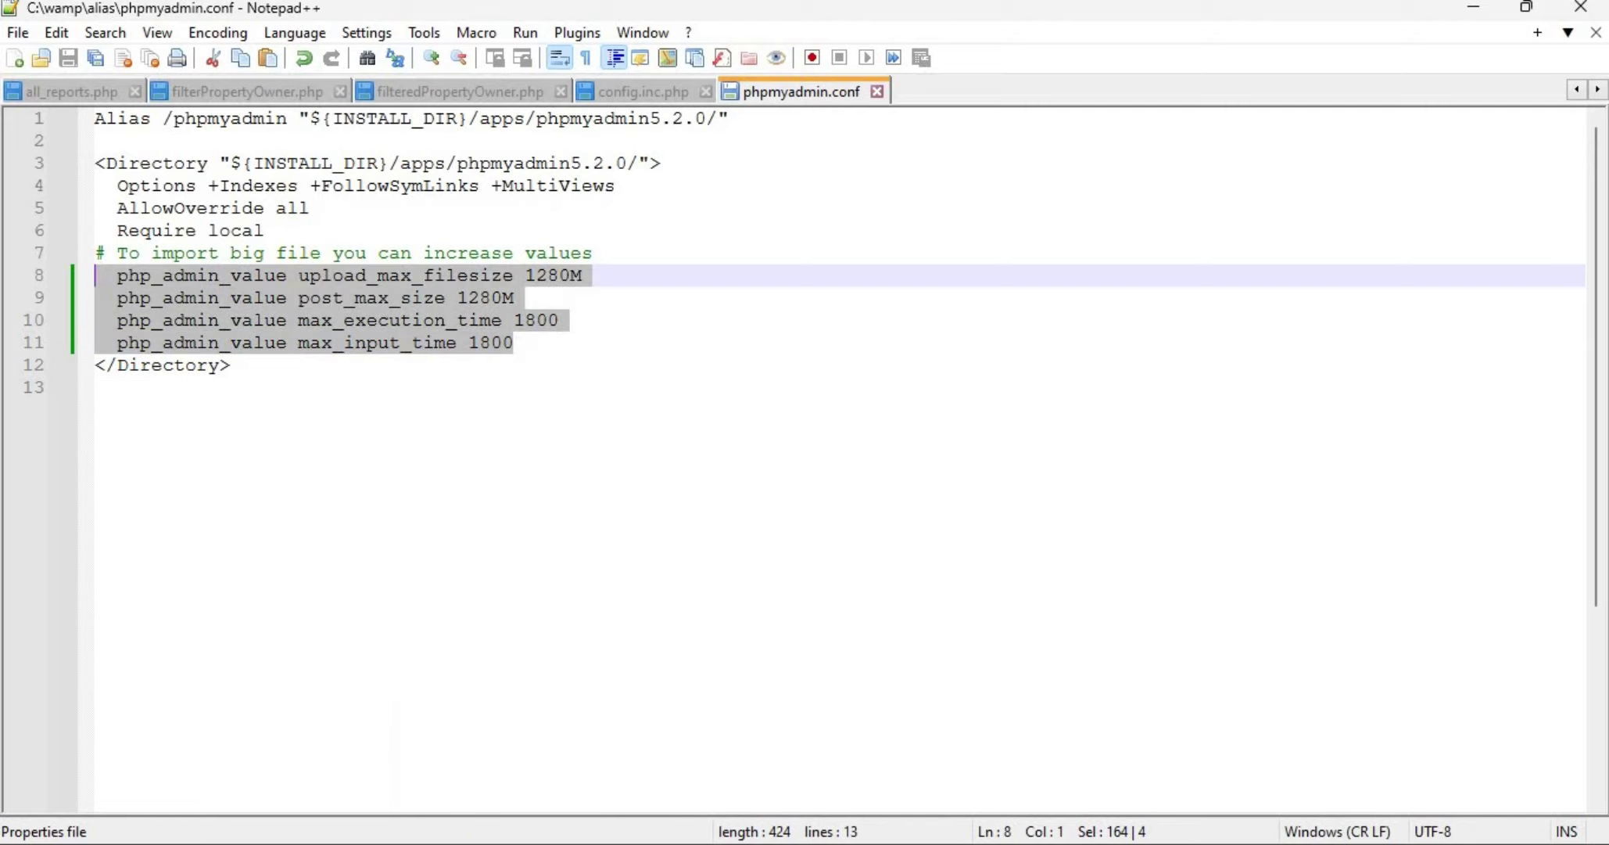
key(alt+Tab)
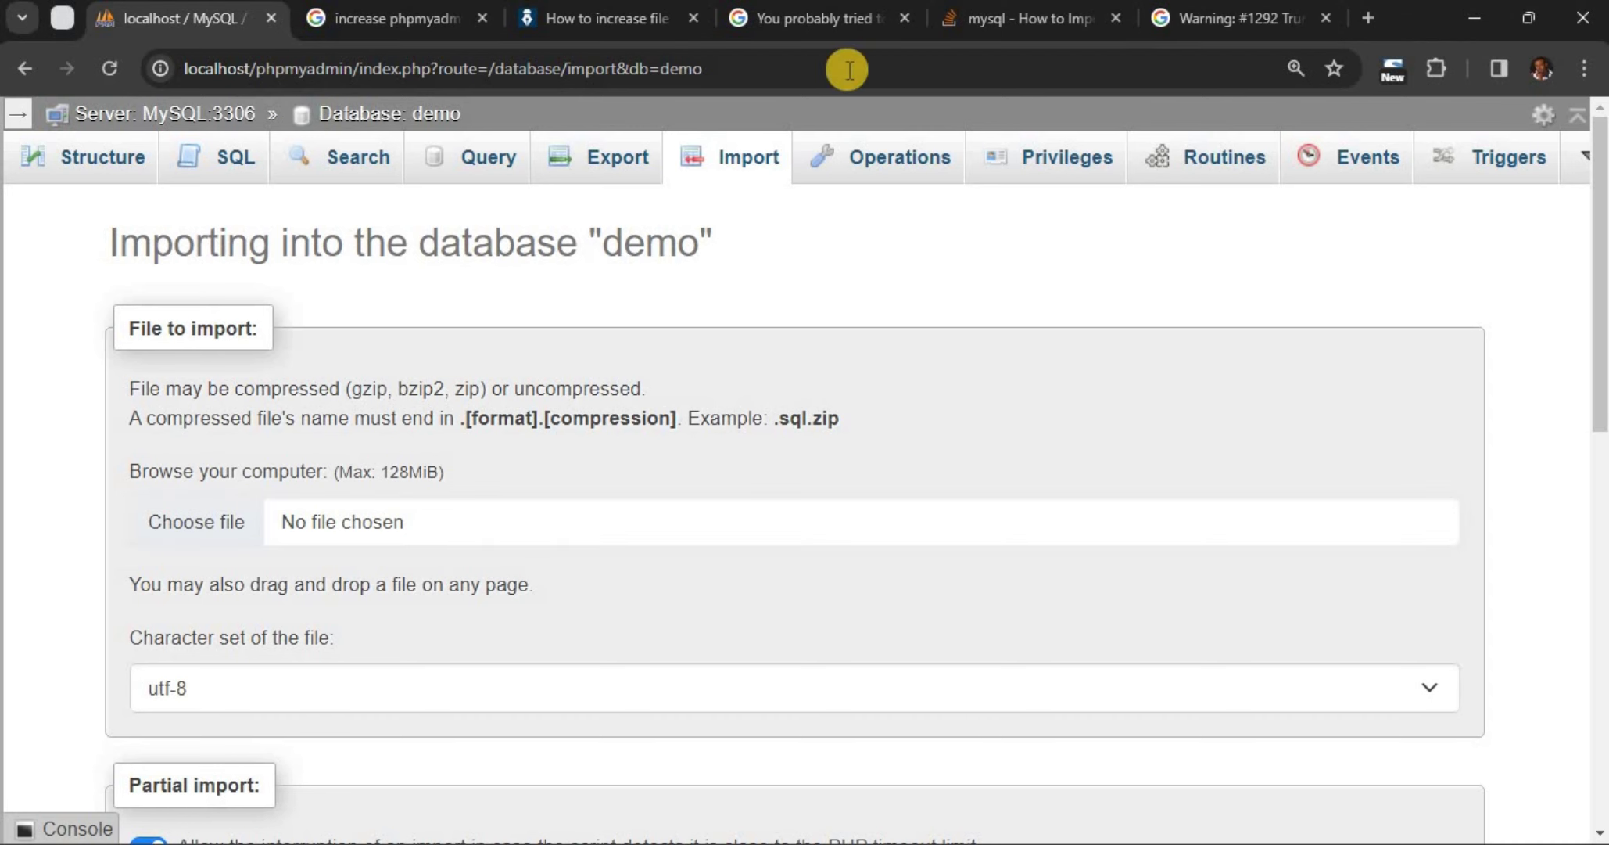
click(987, 29)
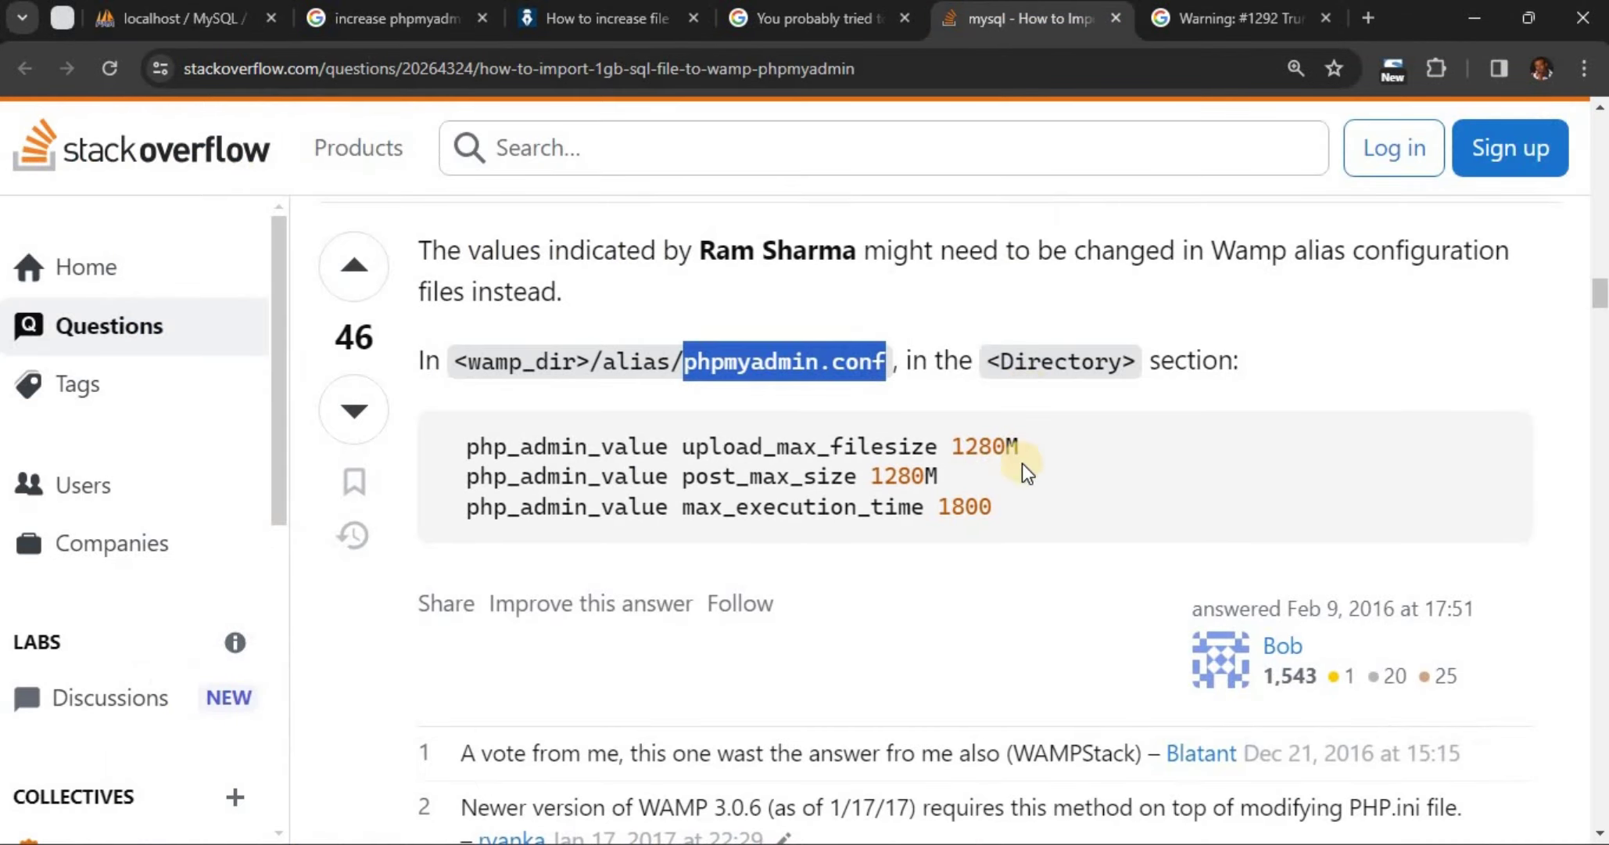
drag(1010, 507, 449, 446)
click(805, 443)
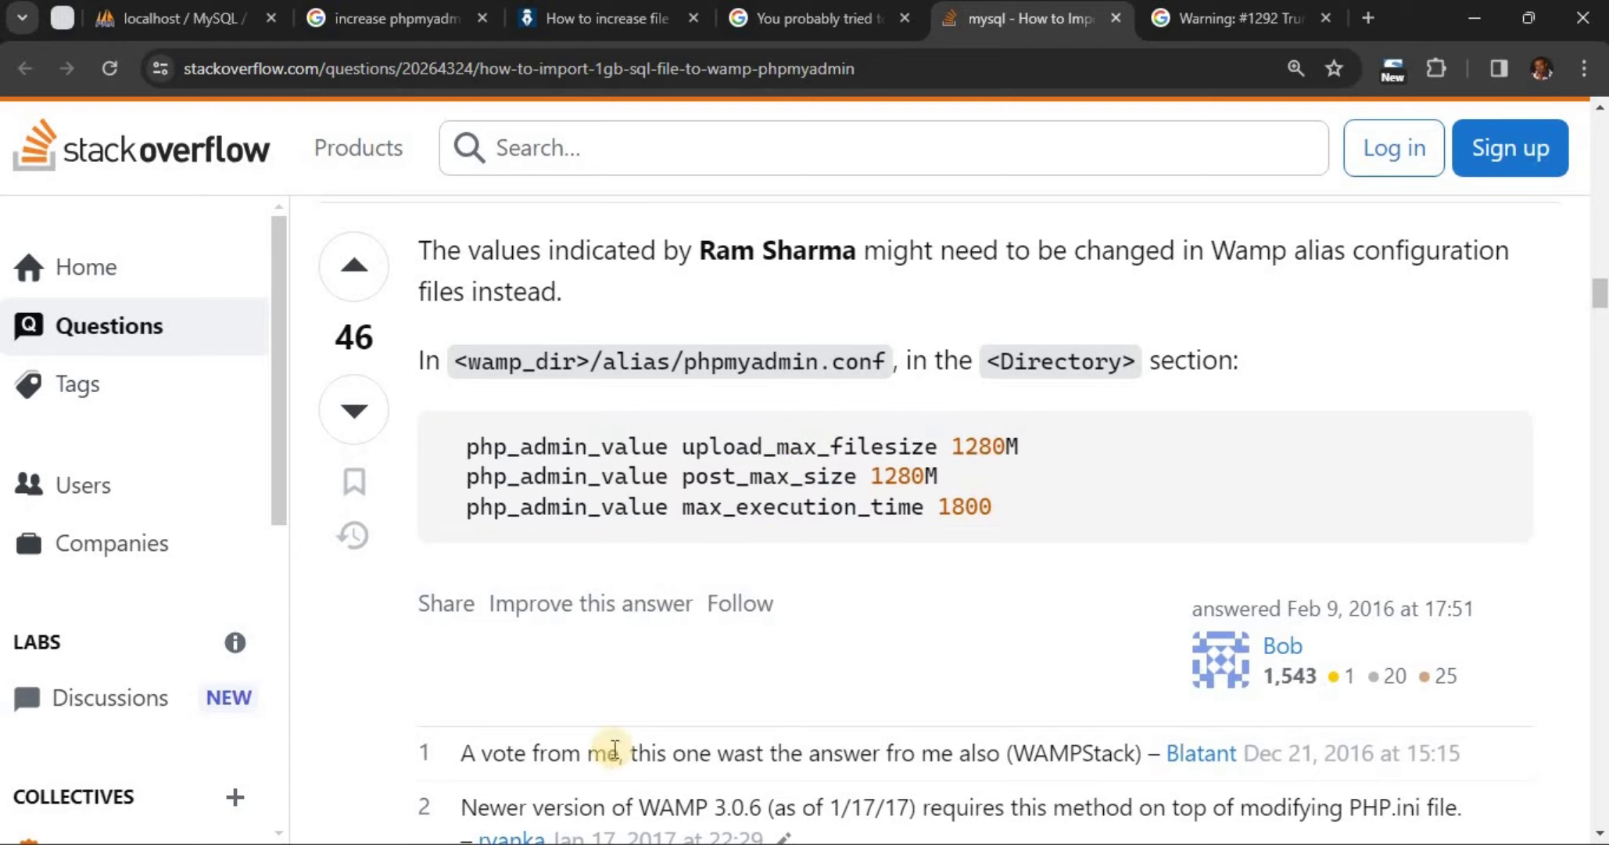
key(alt+Tab)
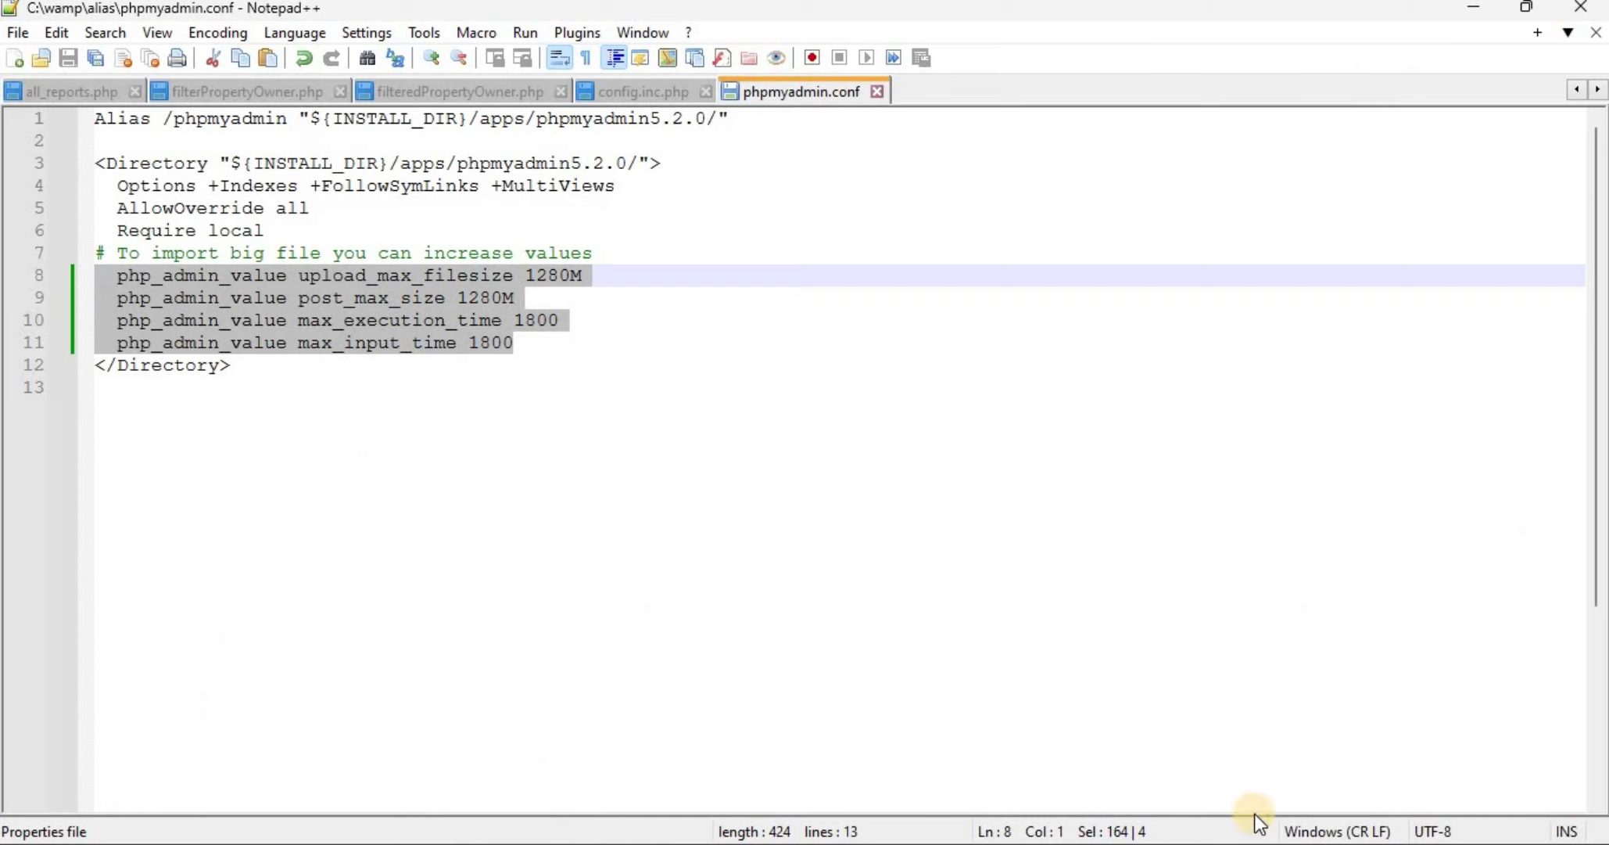
key(alt+Tab)
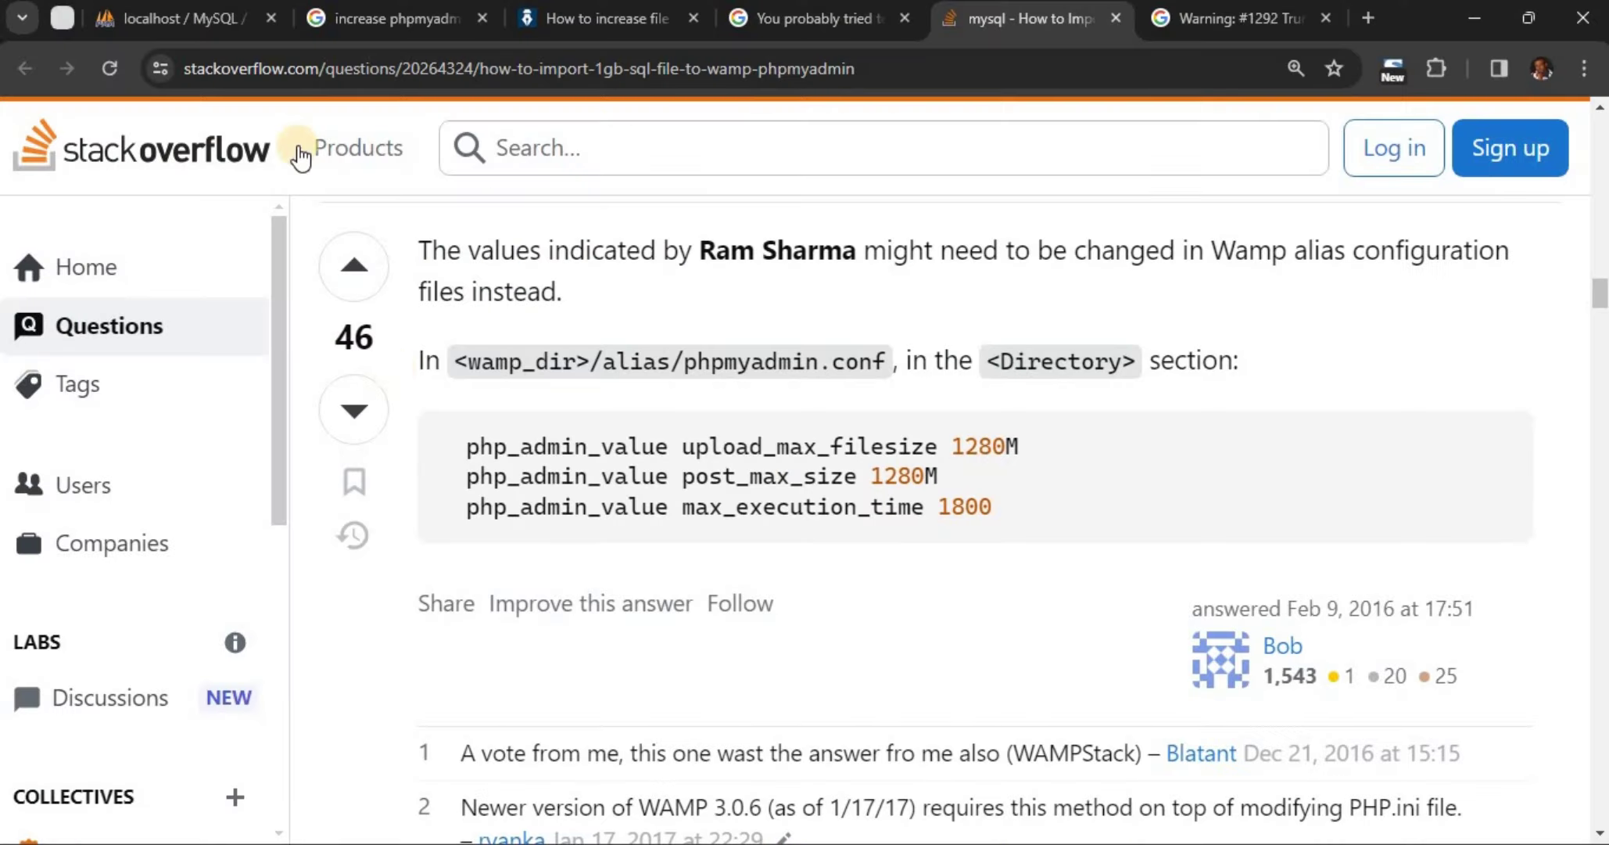
- Reload phpMyAdmin's import page for the demo database, inspect the maximum file size at 175% browser zoom, and reset the zoom
click(205, 14)
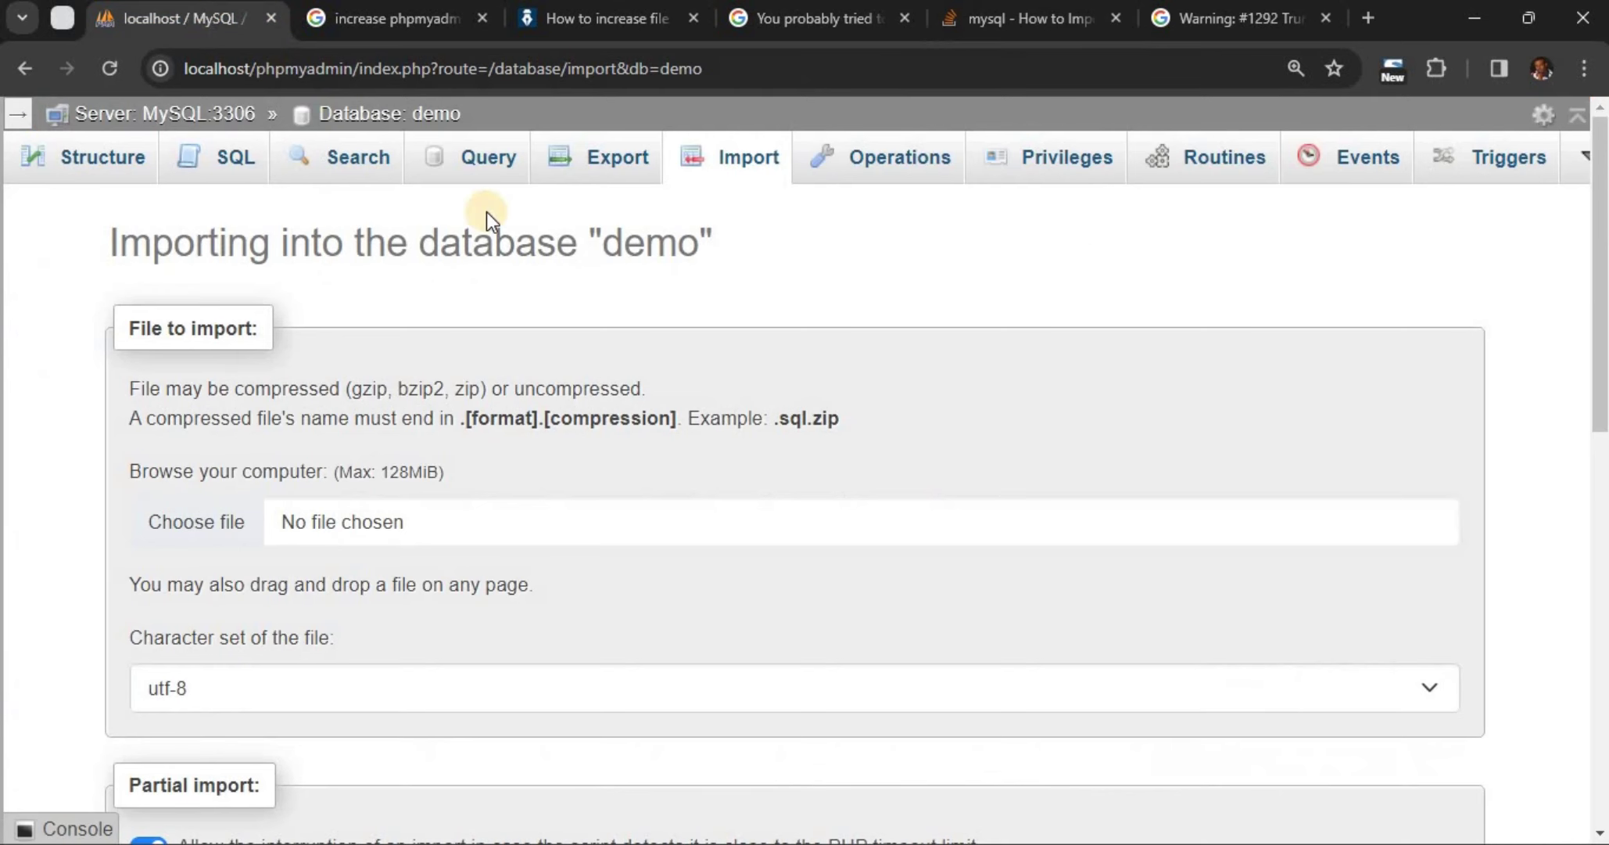
click(741, 177)
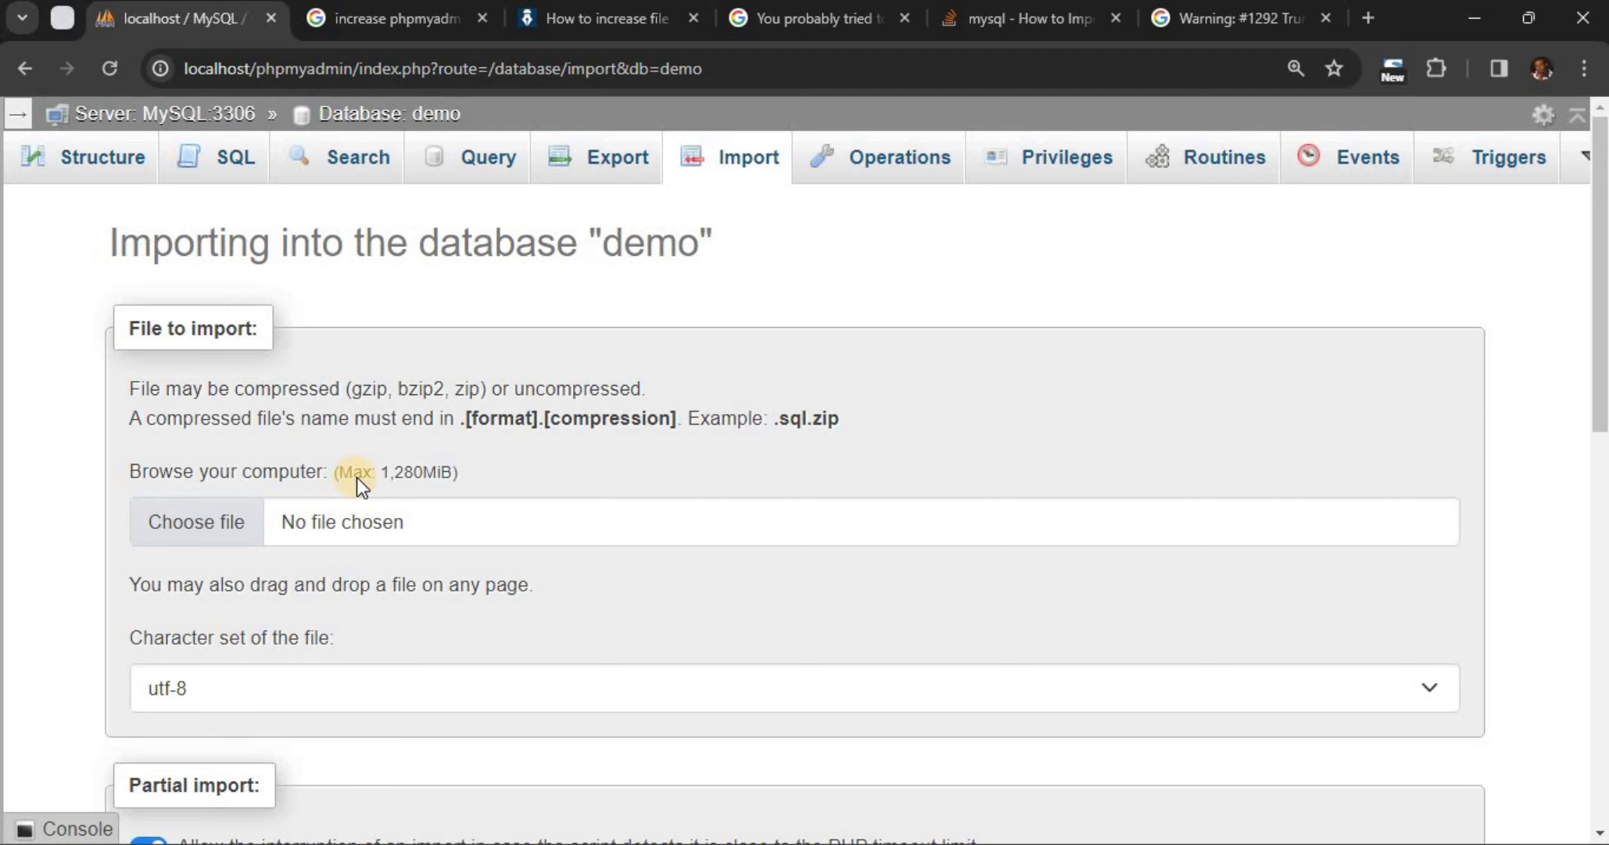
click(1297, 65)
click(1240, 119)
click(1240, 120)
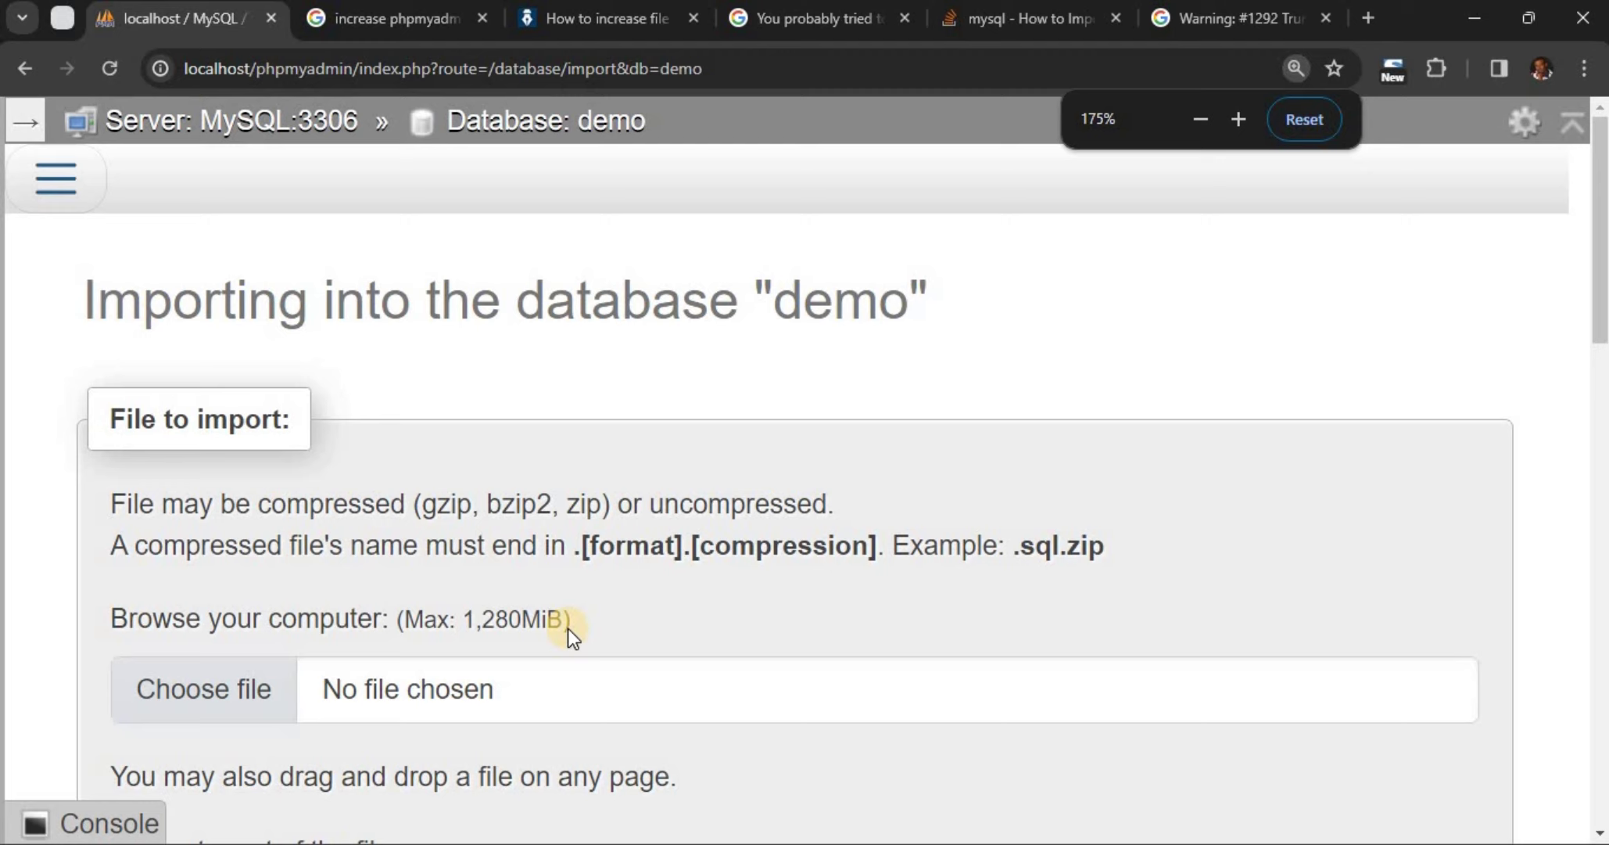
click(1297, 128)
- Choose tbl_payments.sql as the file to import and start its import into the demo database
click(486, 428)
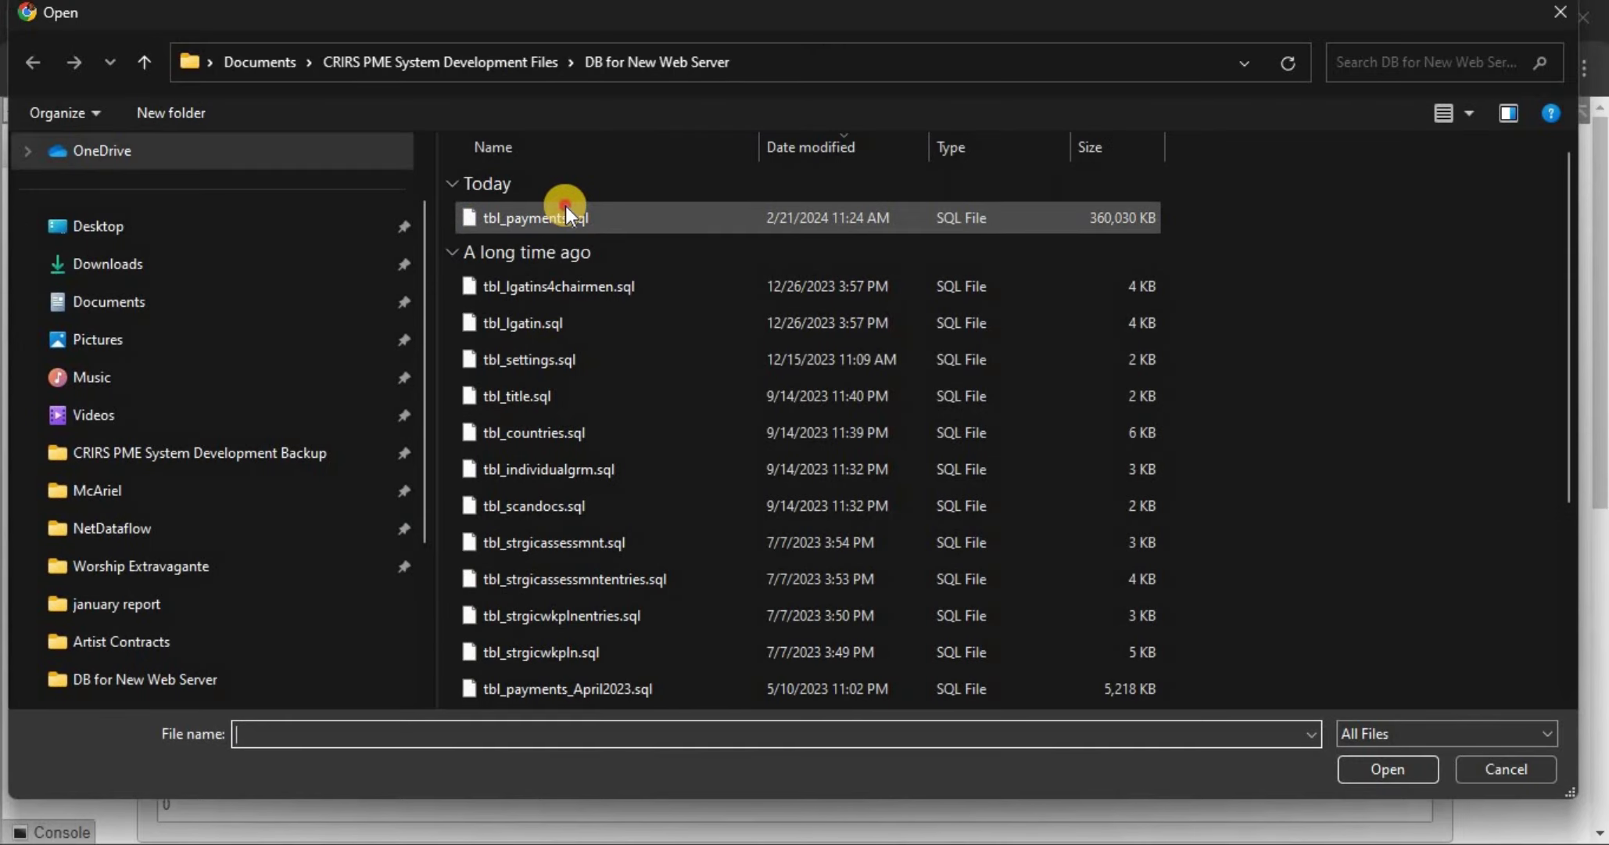
click(566, 208)
click(1344, 768)
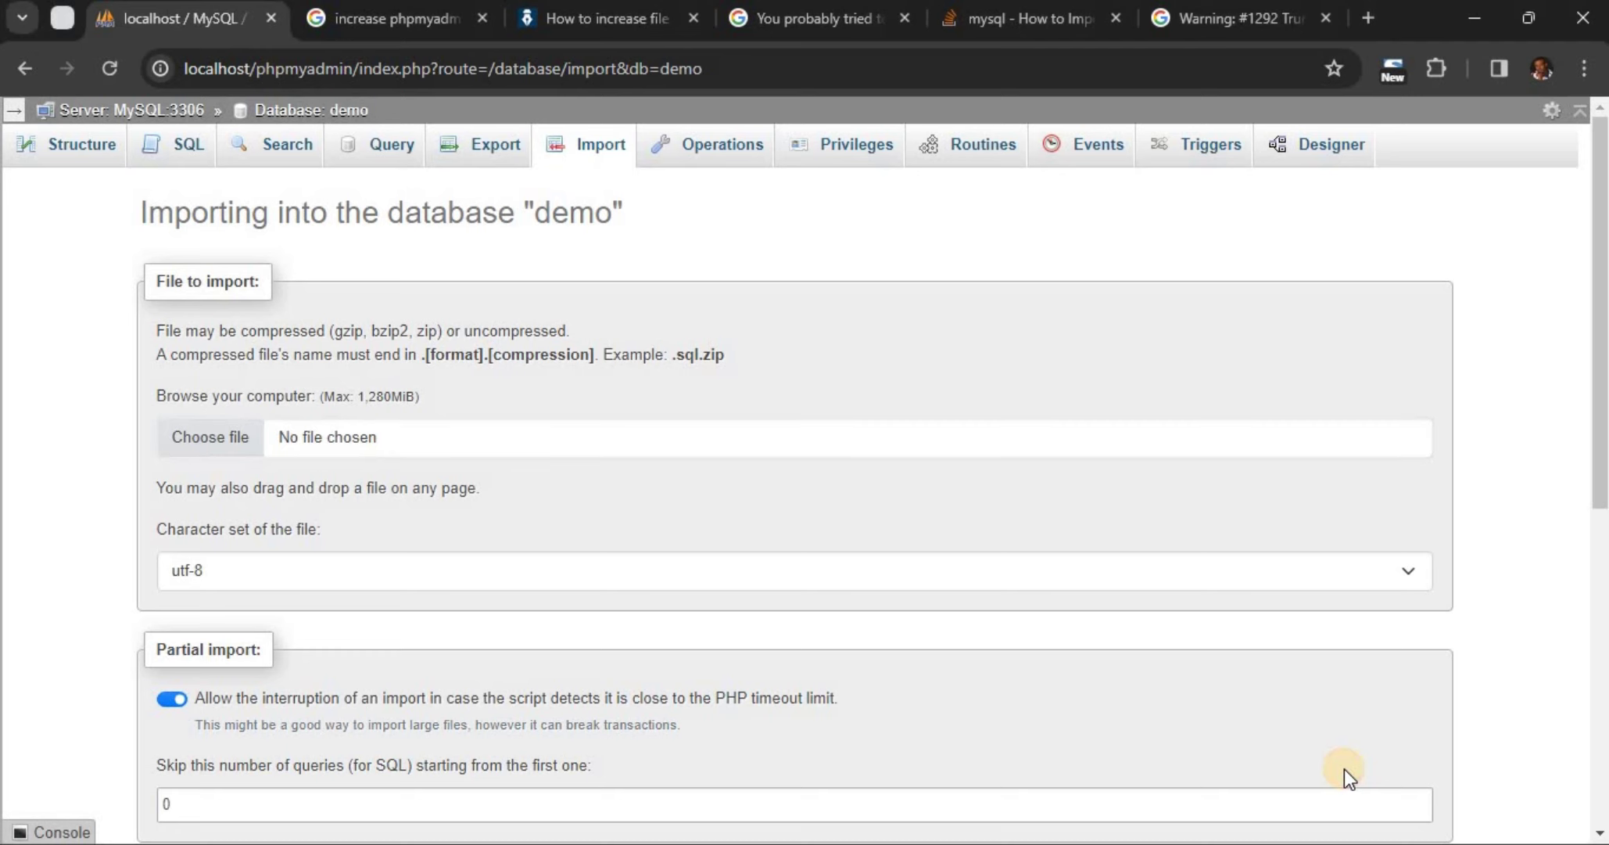
scroll(1598, 586, down, 6)
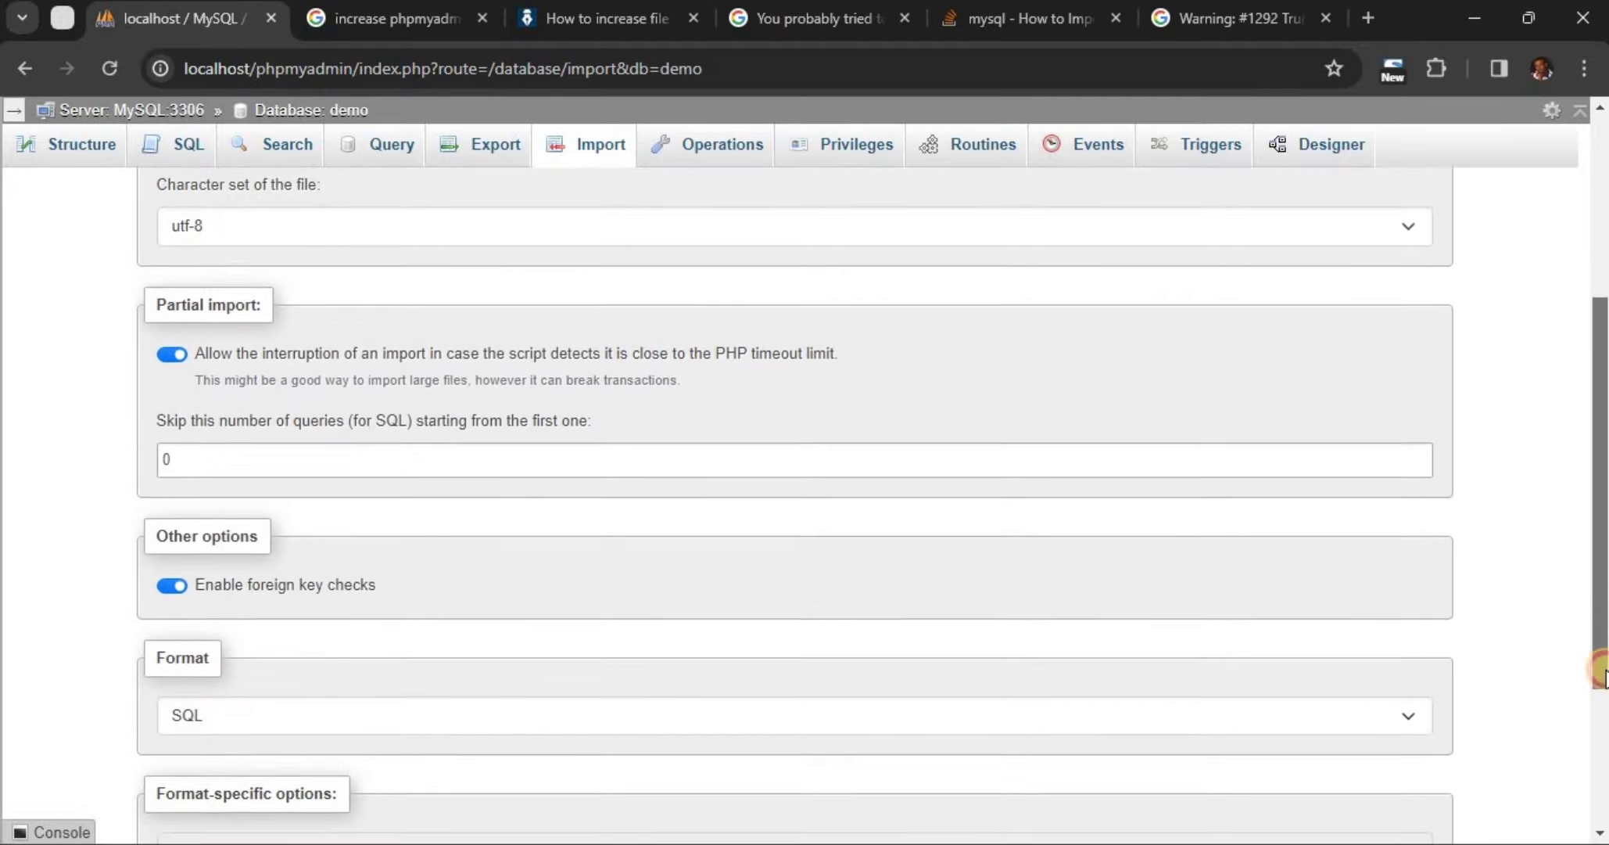
scroll(1037, 771, down, 2)
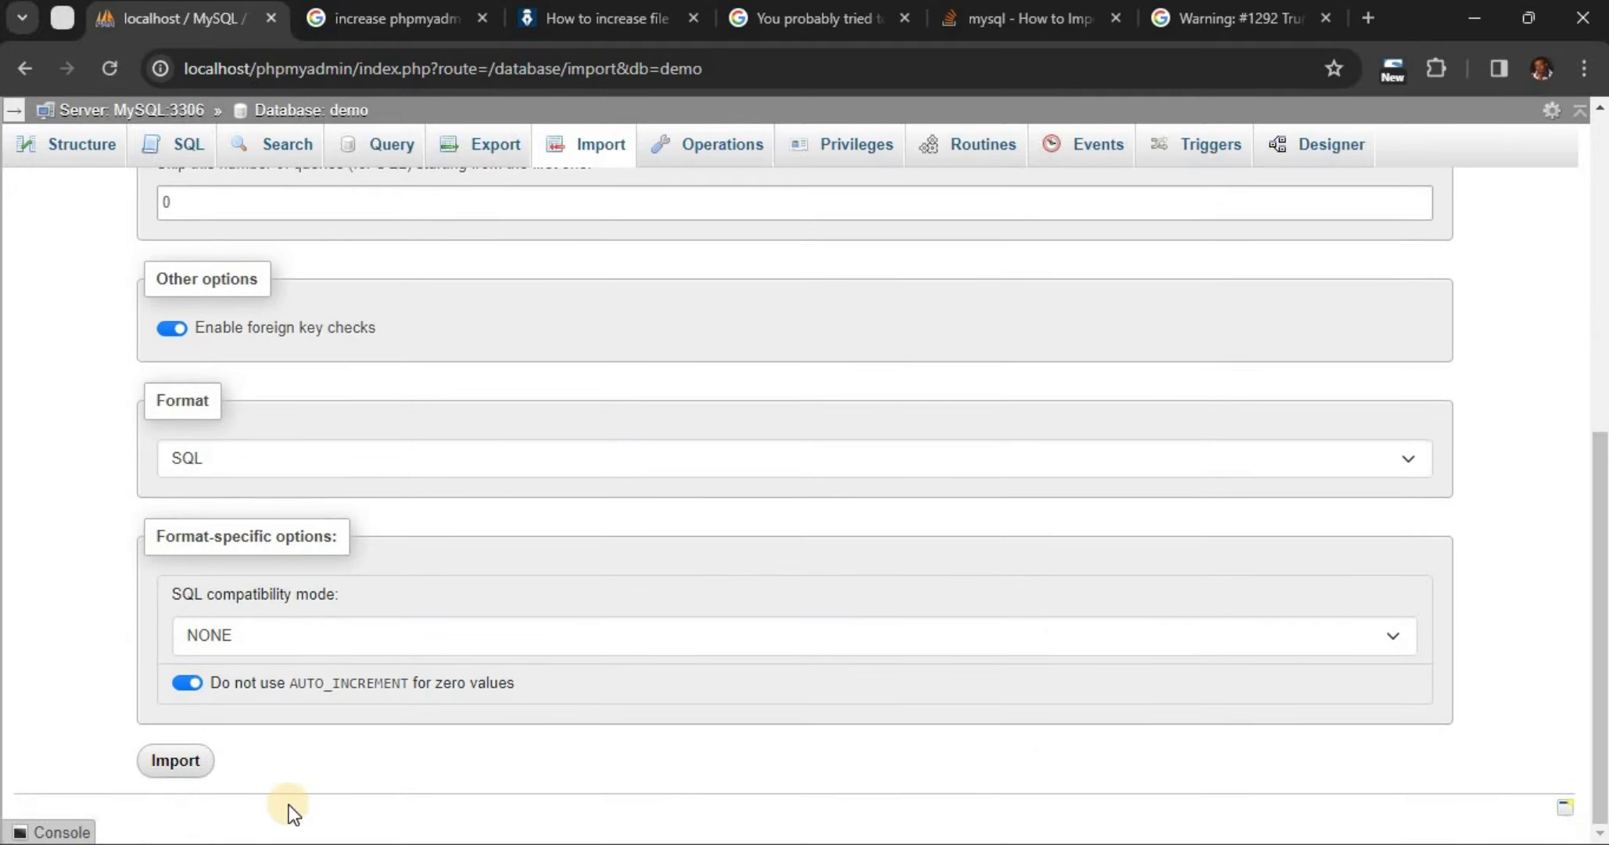
click(177, 760)
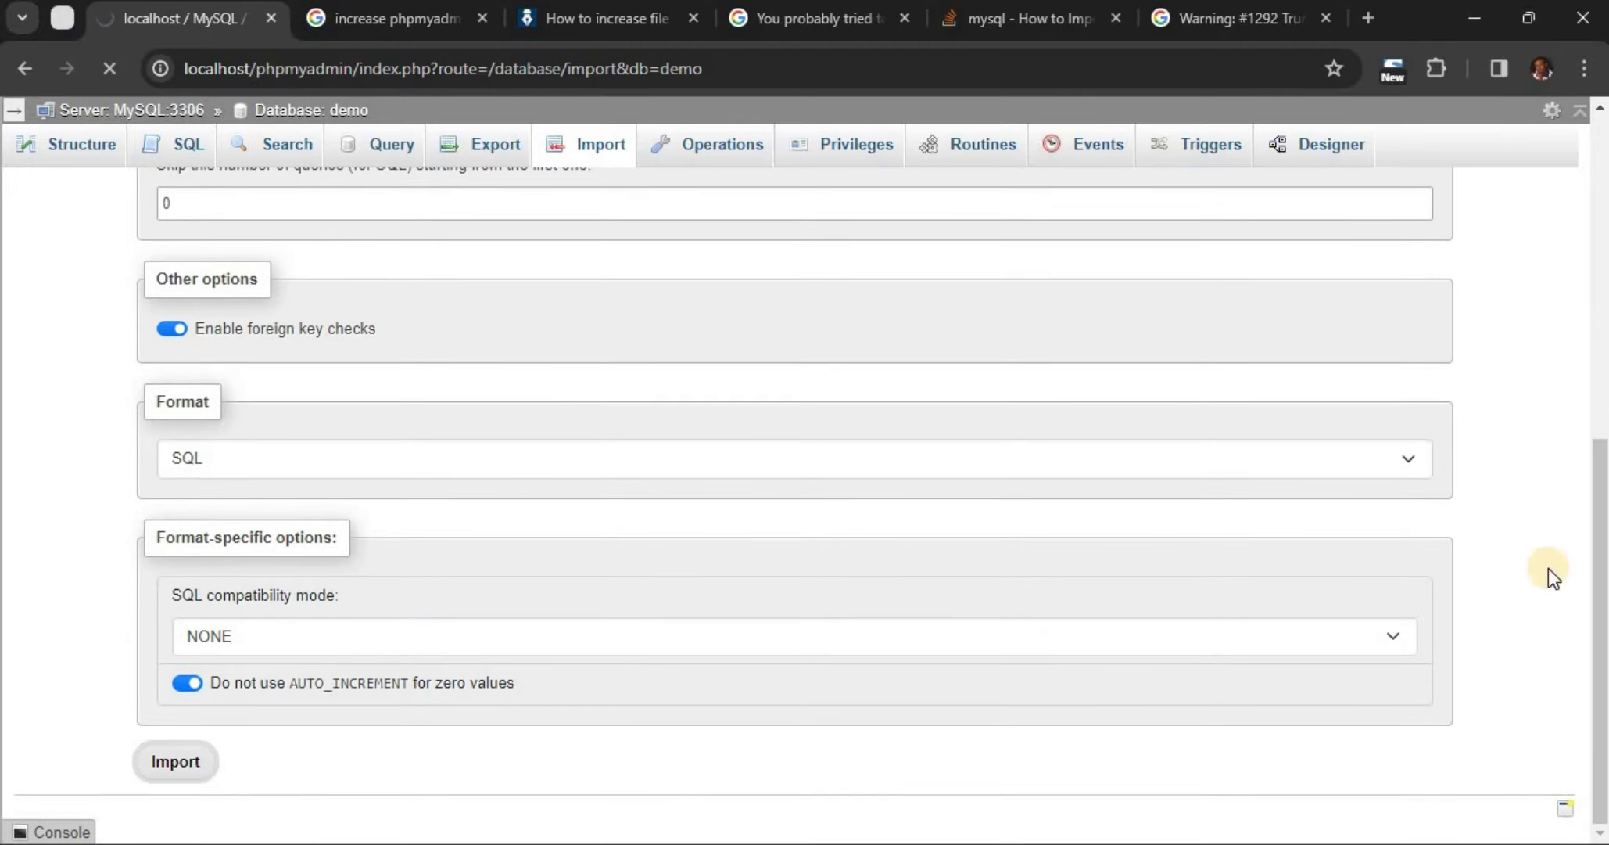
click(1603, 395)
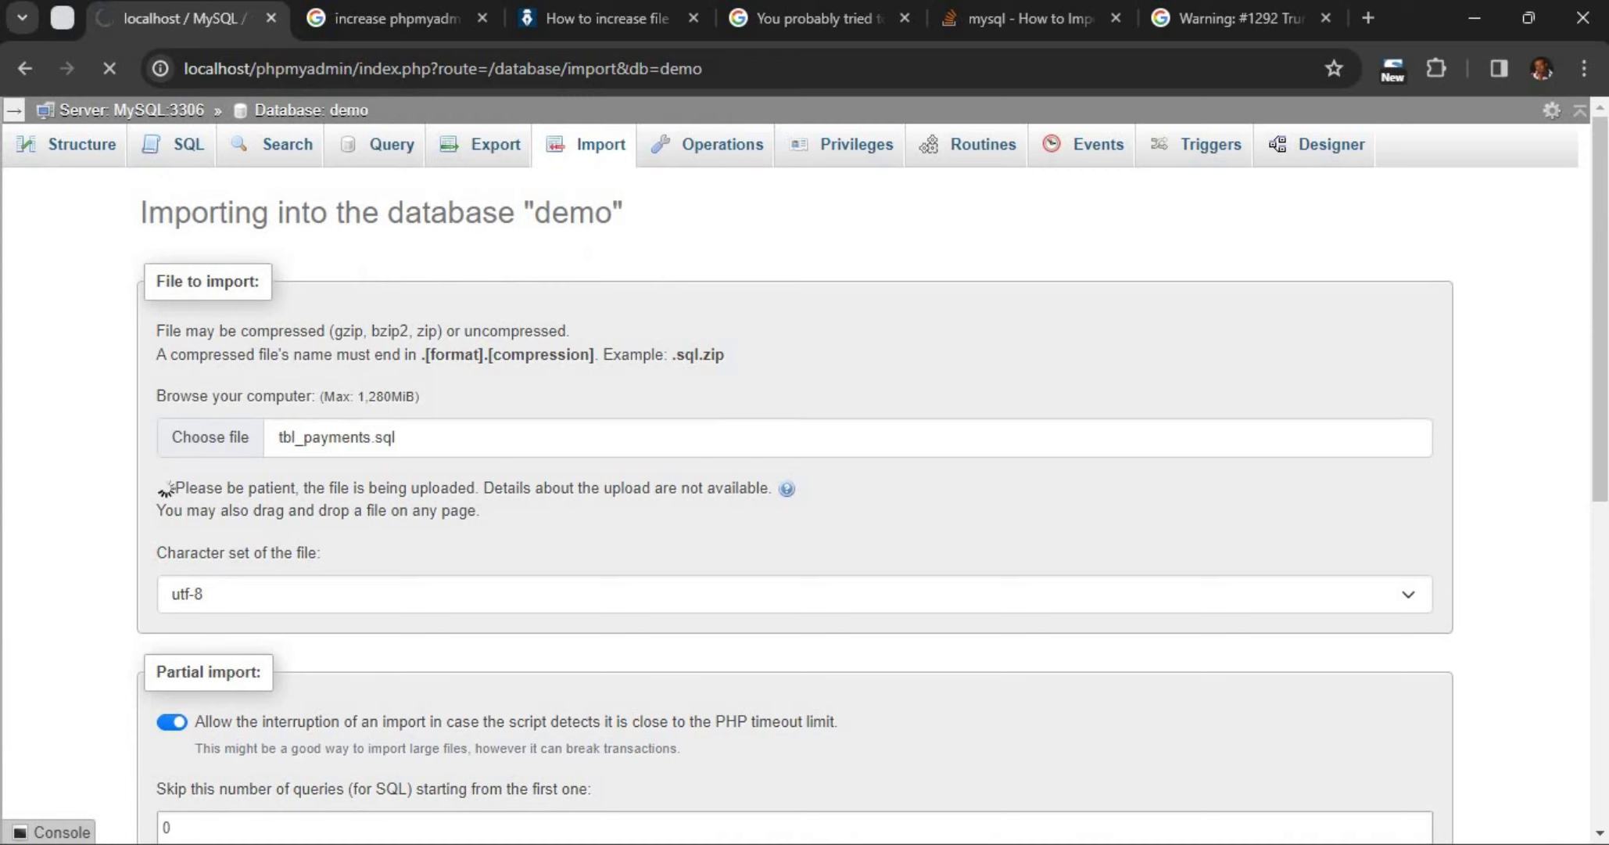
- Examine WampServer's PHP settings for max_execution_time and max_input_time without changing them
click(1266, 835)
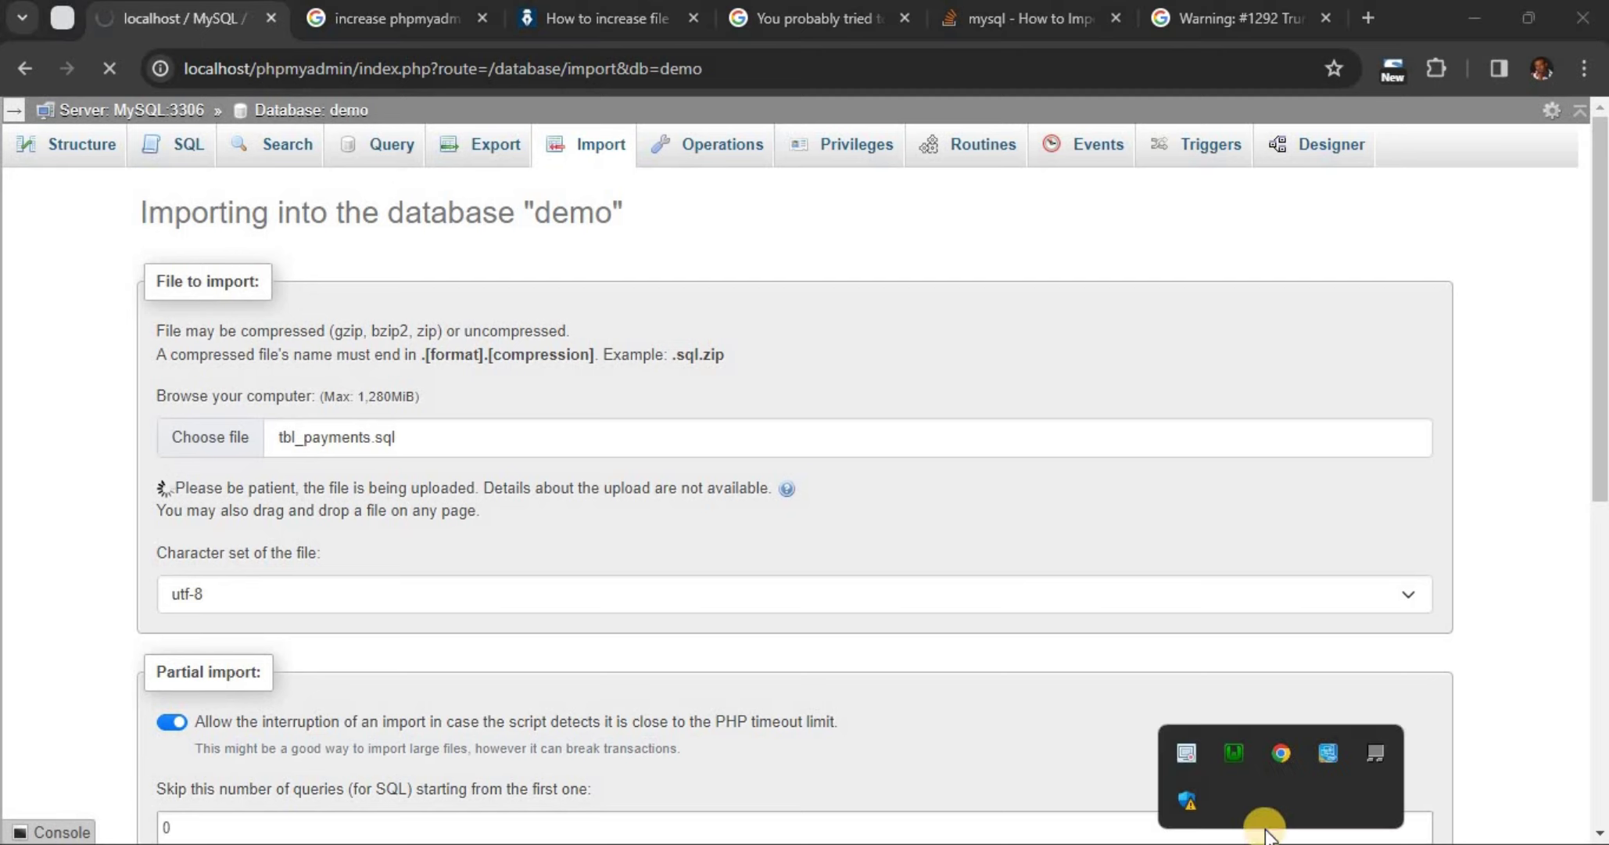
click(1238, 742)
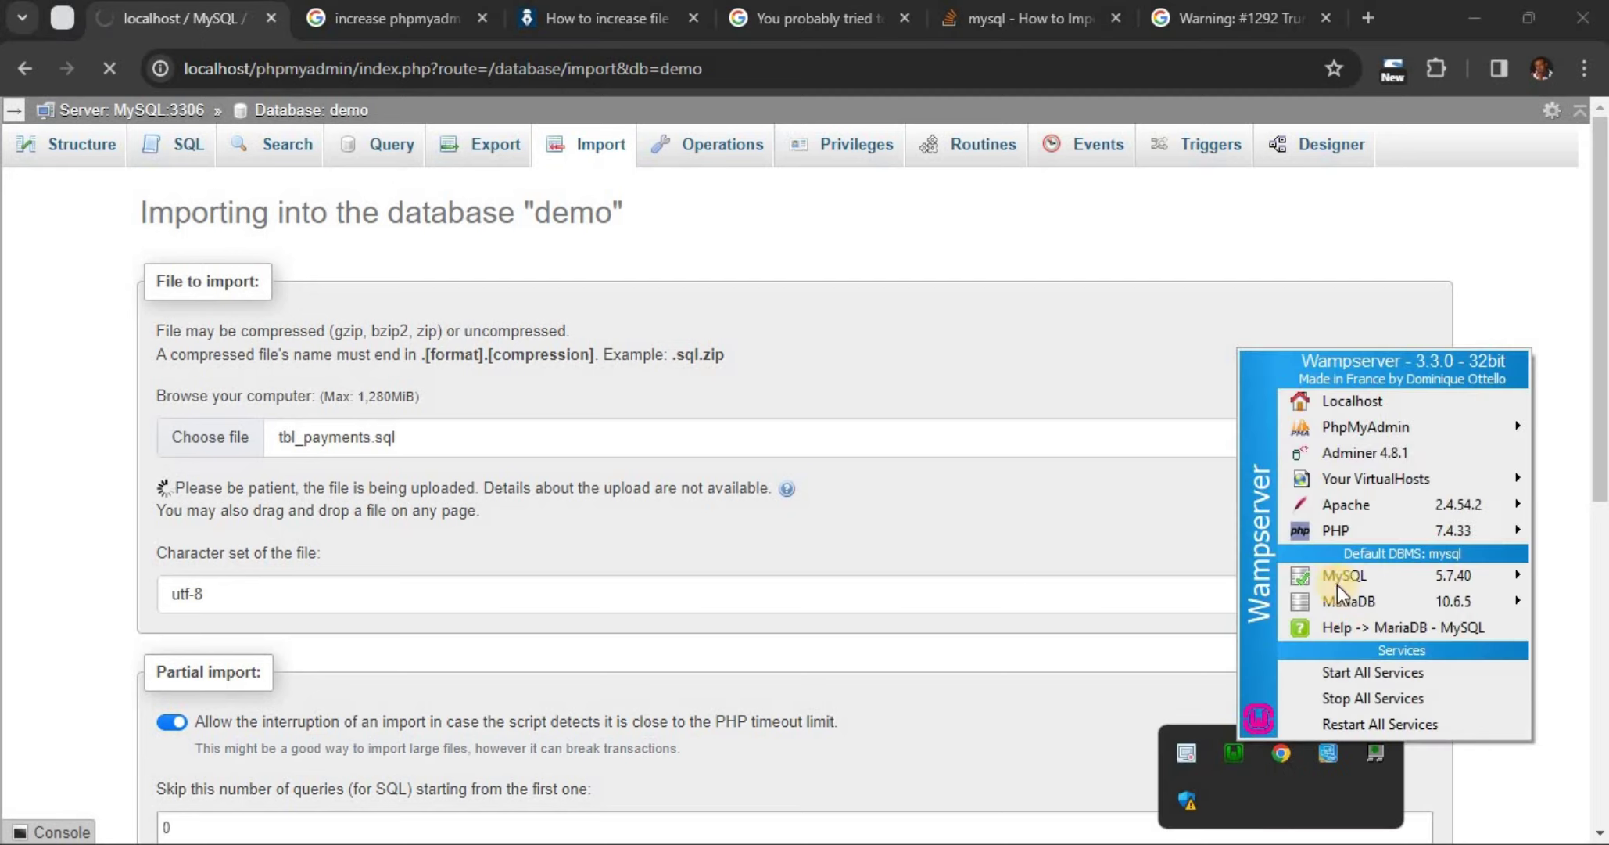
mouse_move(1338, 530)
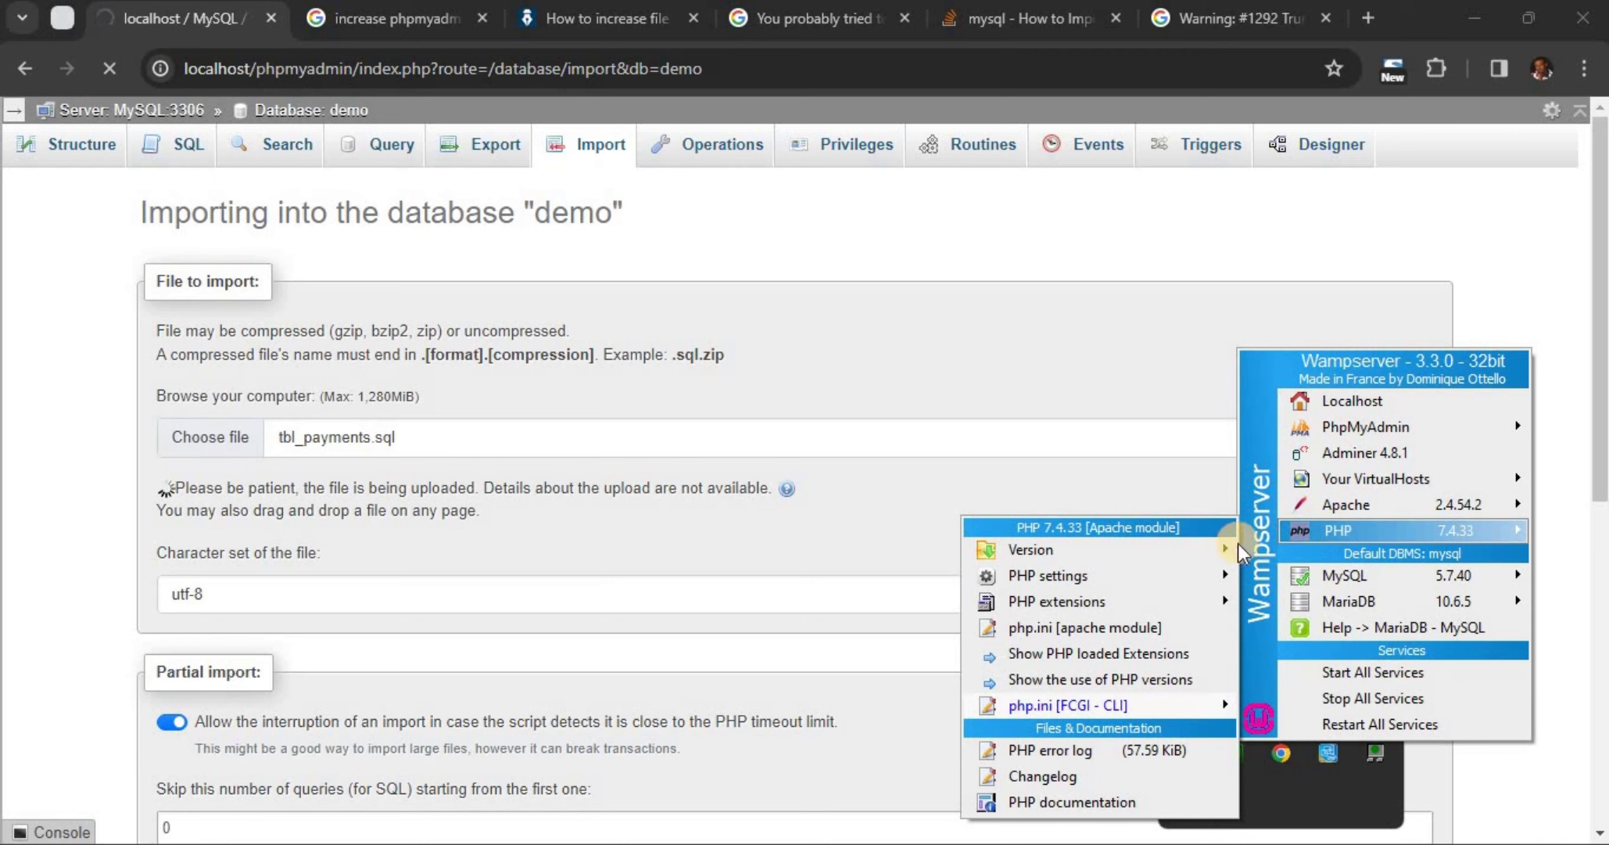
mouse_move(1173, 575)
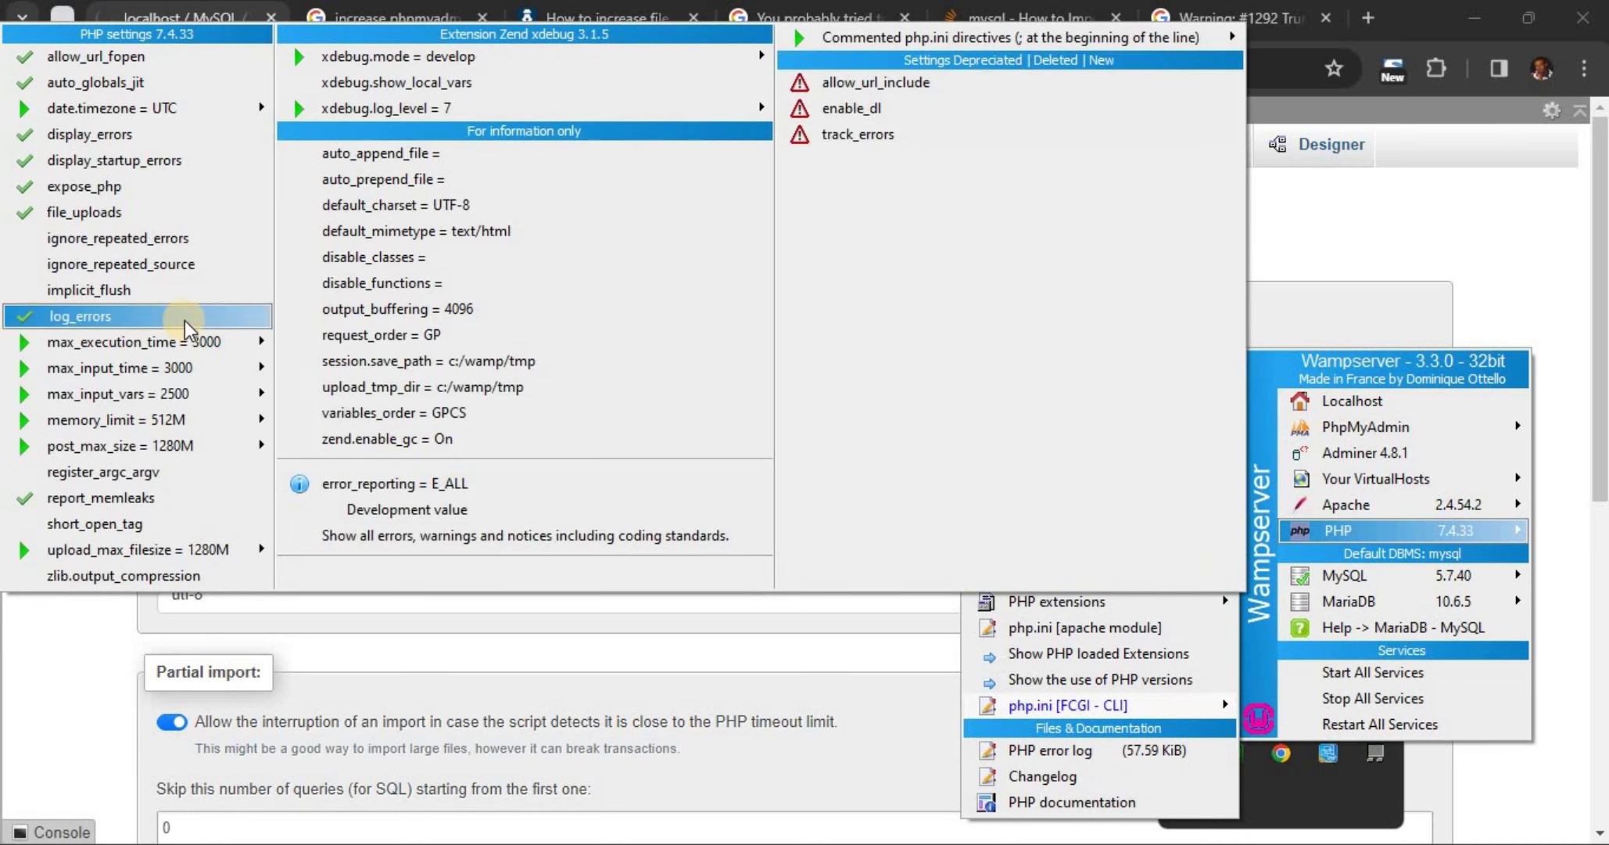
mouse_move(207, 344)
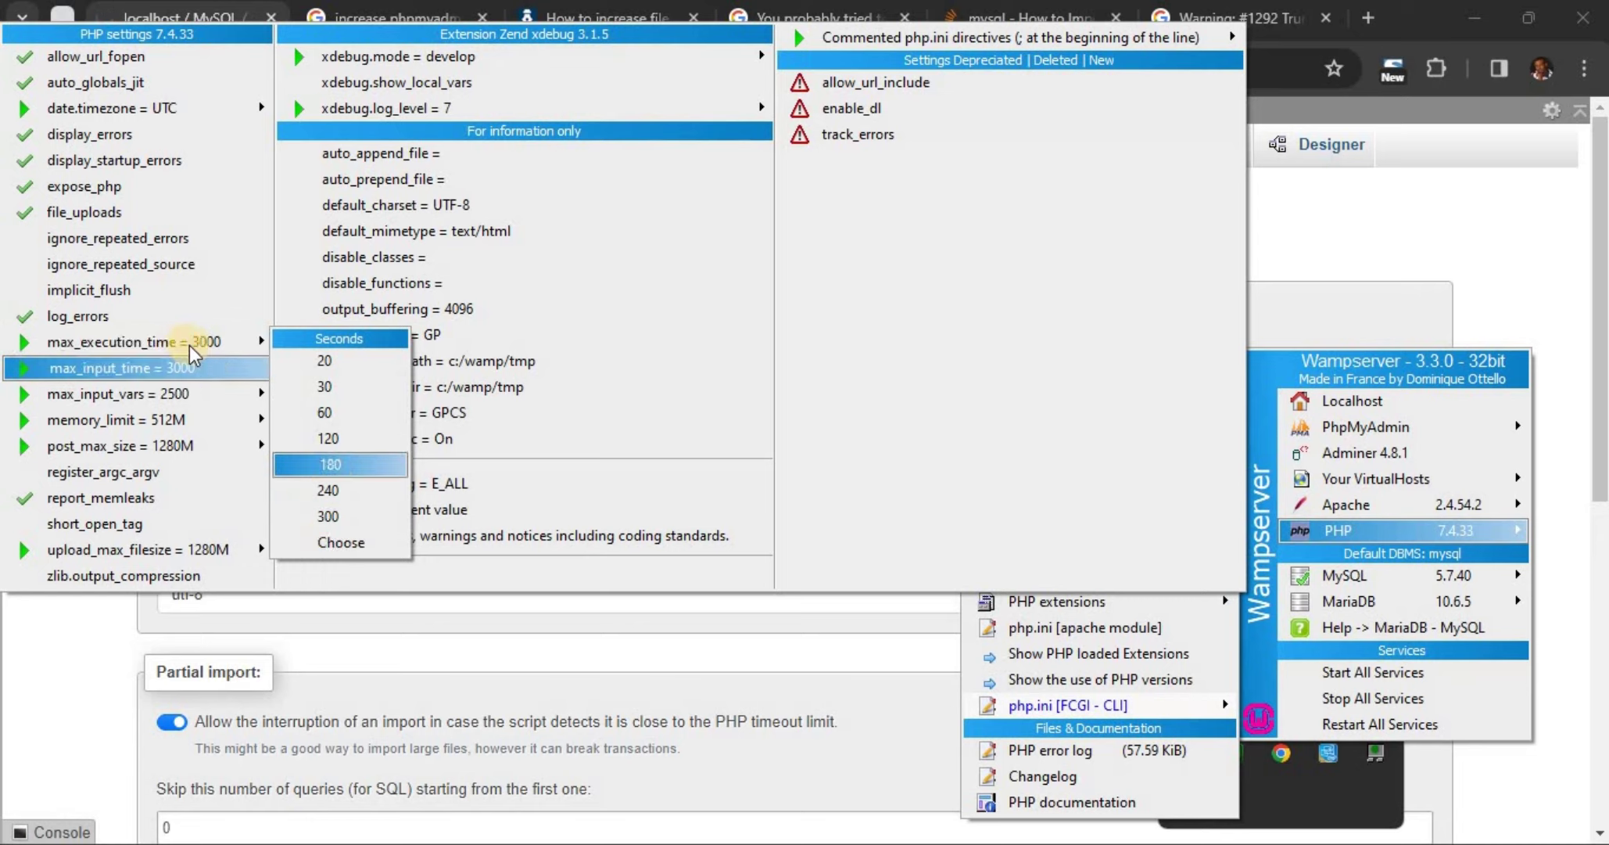
mouse_move(217, 374)
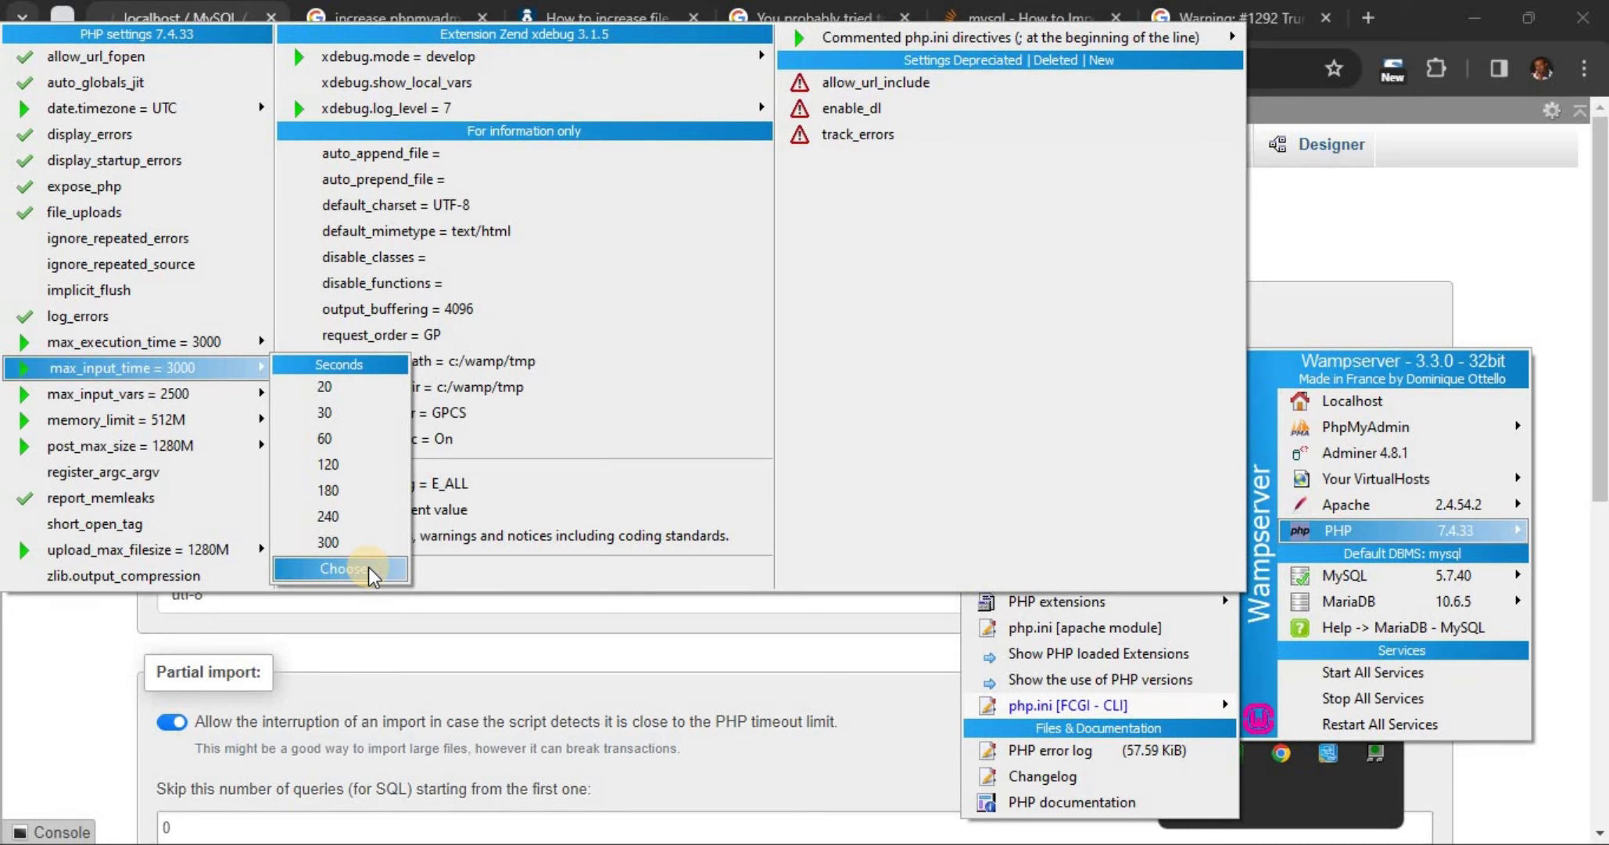
click(85, 621)
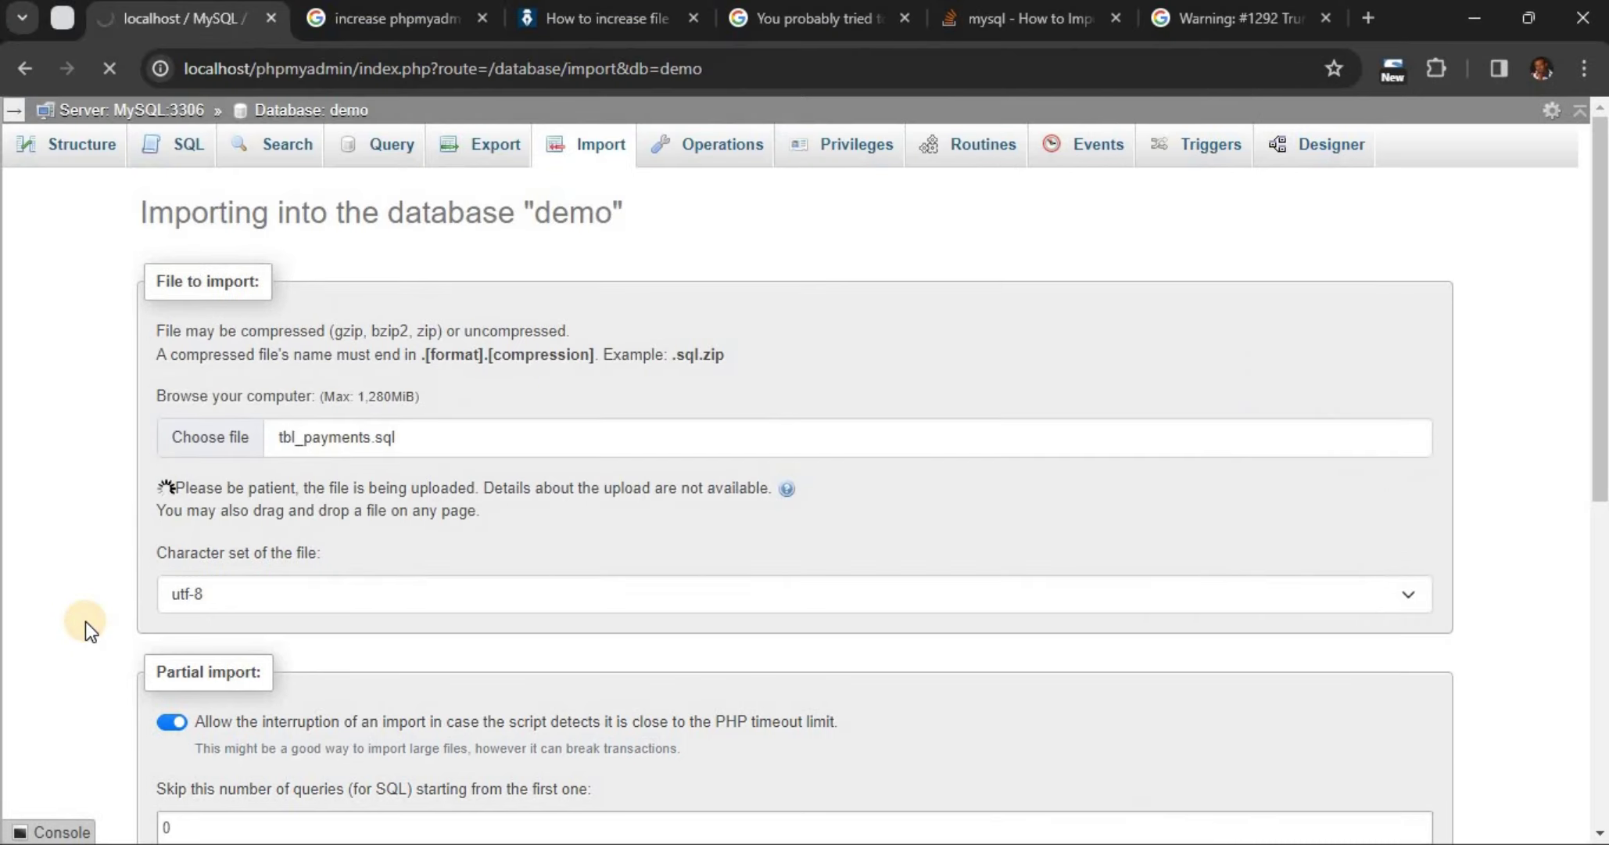